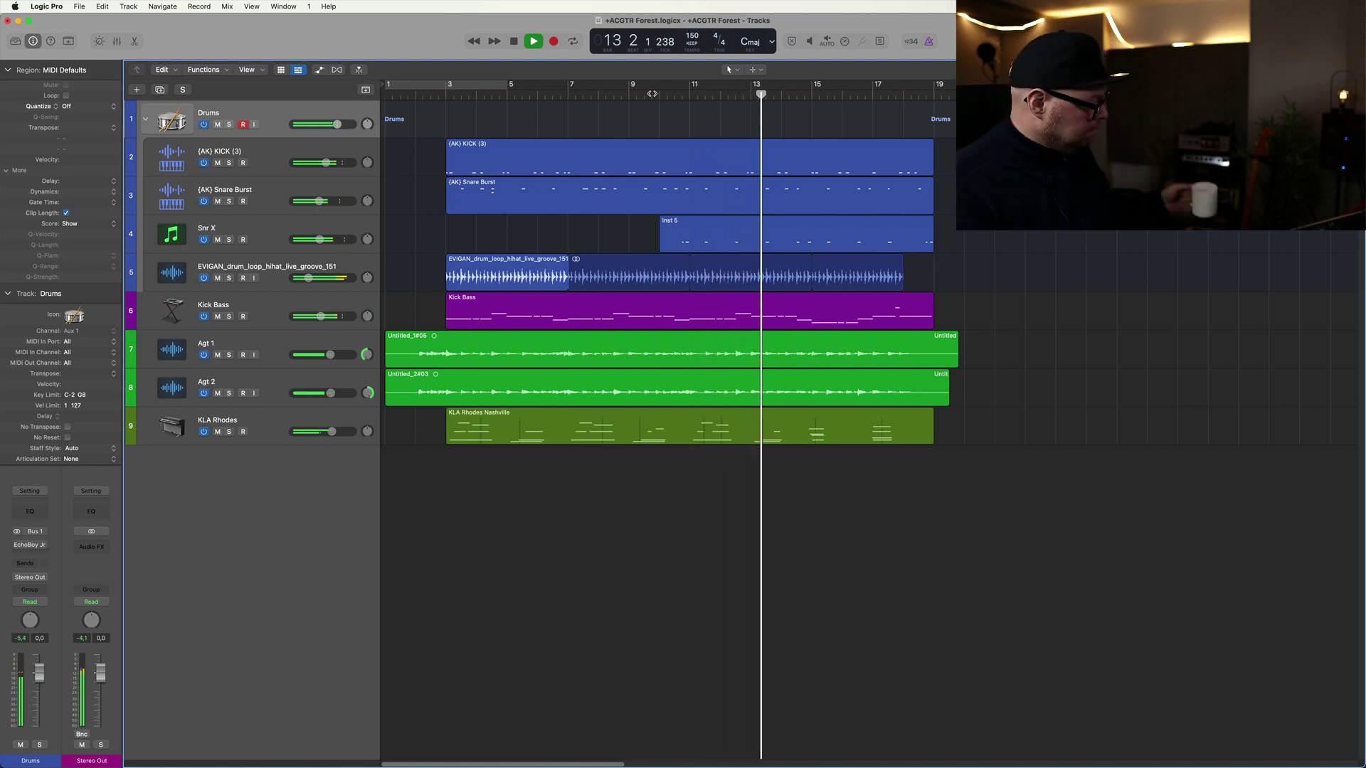
# Stop the arrangement's playback around bar 14
pyautogui.press('space')
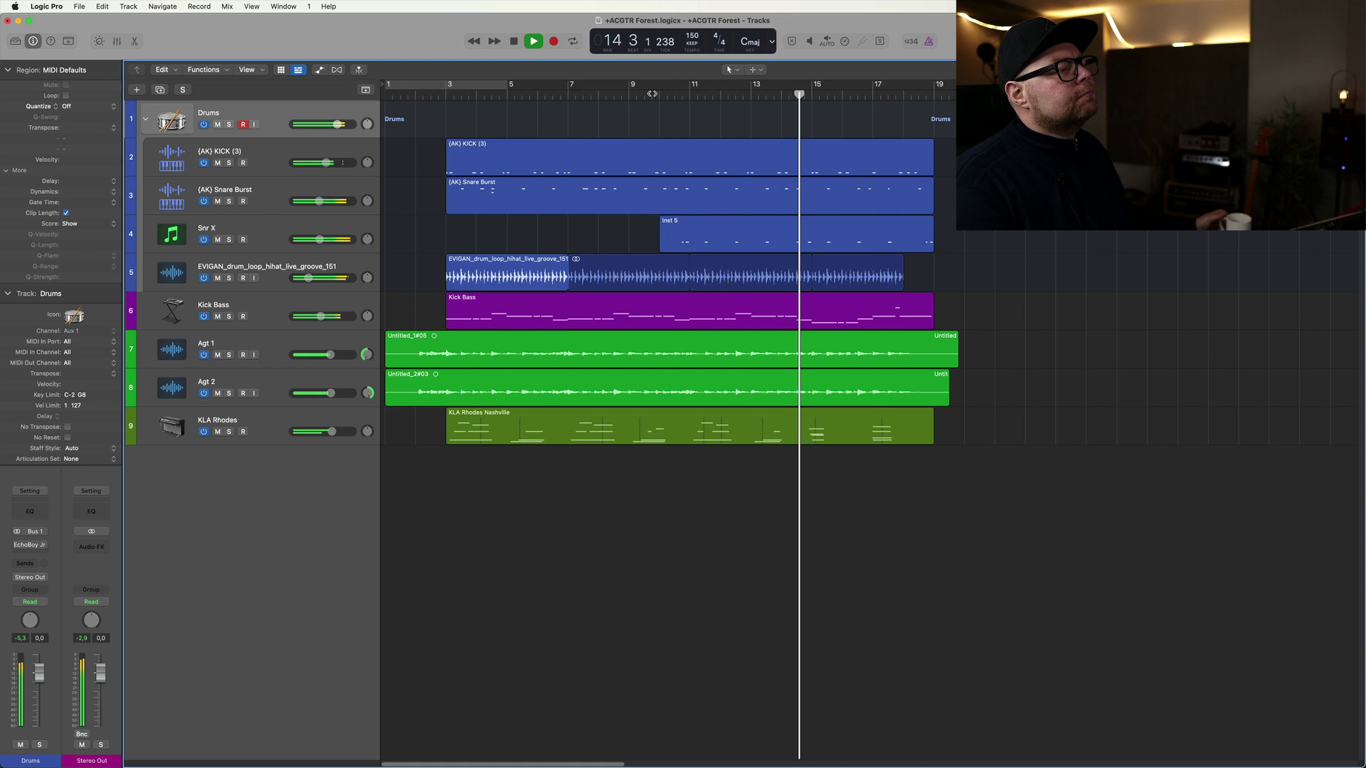
# Solo the Drums track and audition it, collapsing and then re-expanding the Drums stack
pyautogui.click(228, 125)
pyautogui.click(147, 120)
pyautogui.press('space')
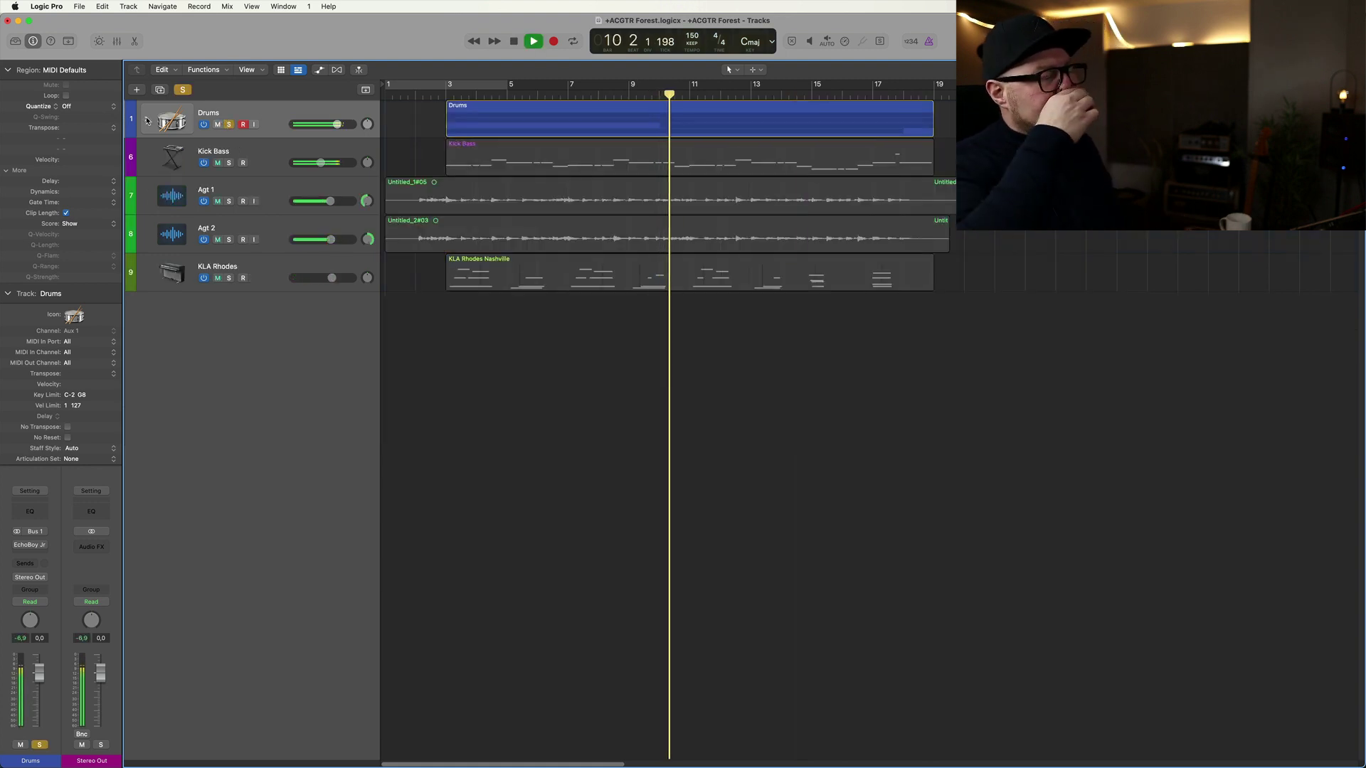
pyautogui.scroll(5, 481, 287)
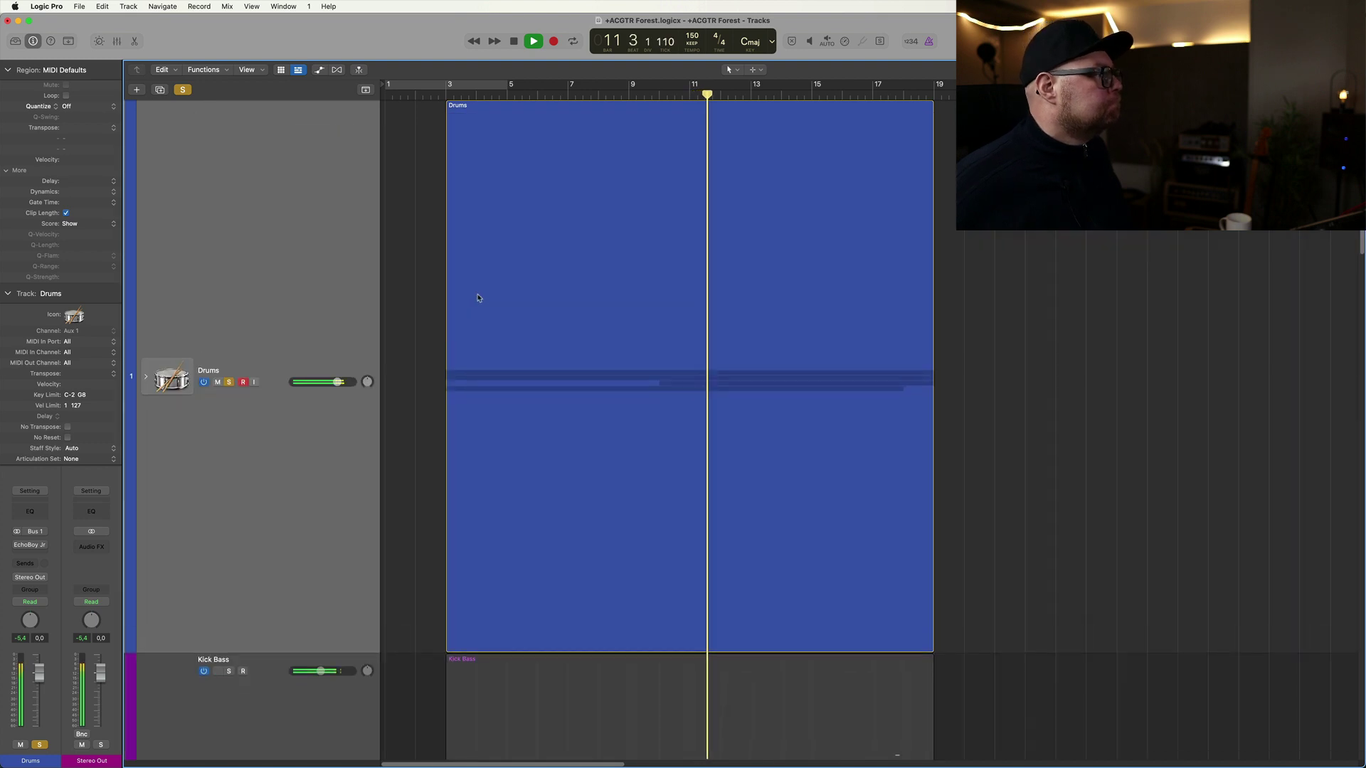
pyautogui.press('space')
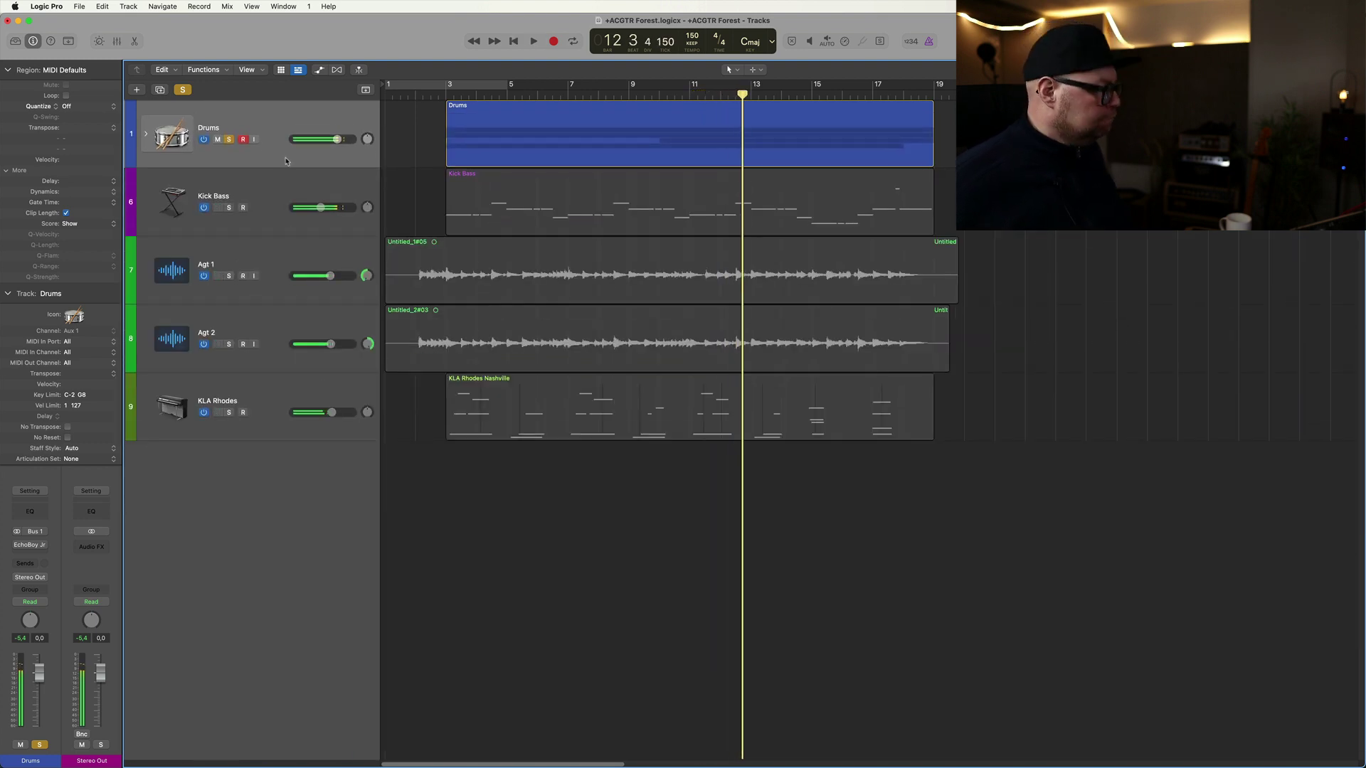
pyautogui.click(285, 161)
pyautogui.press('space')
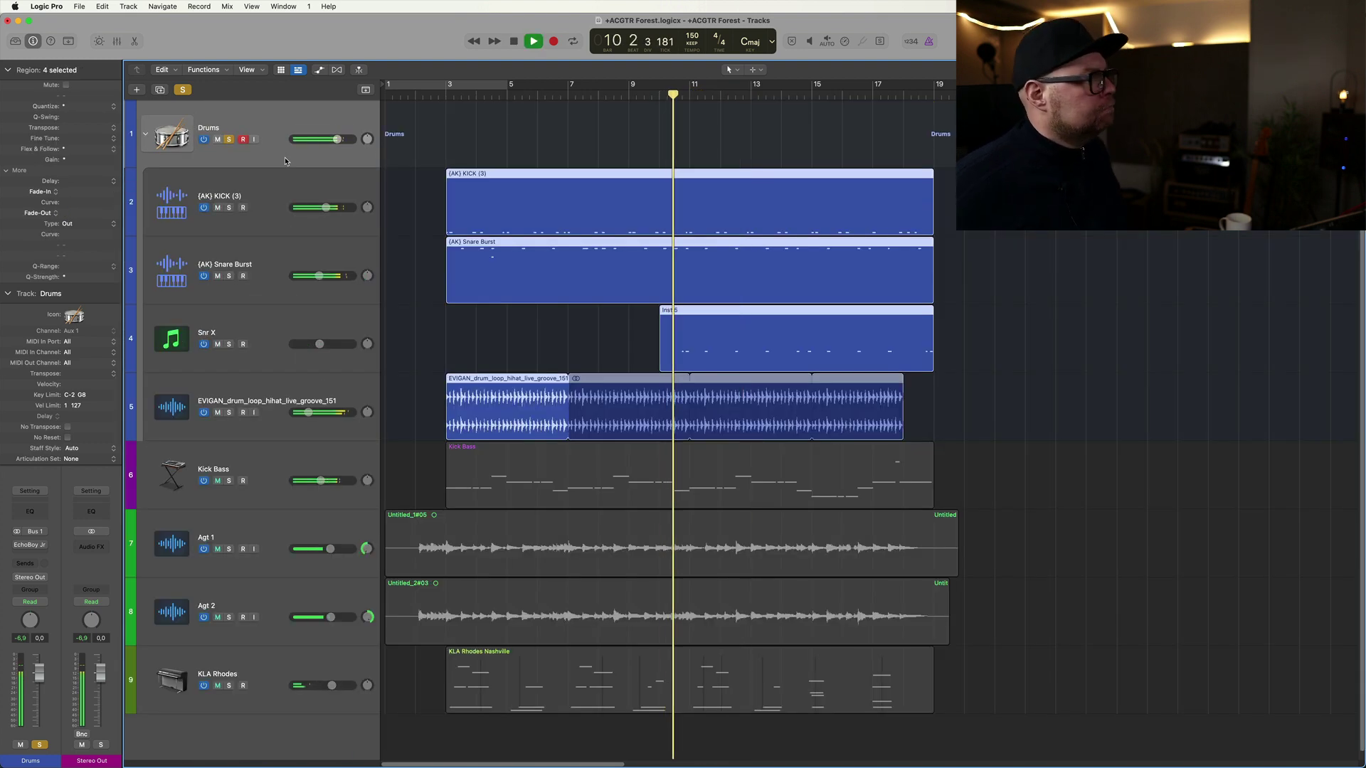
pyautogui.click(263, 119)
pyautogui.press('space')
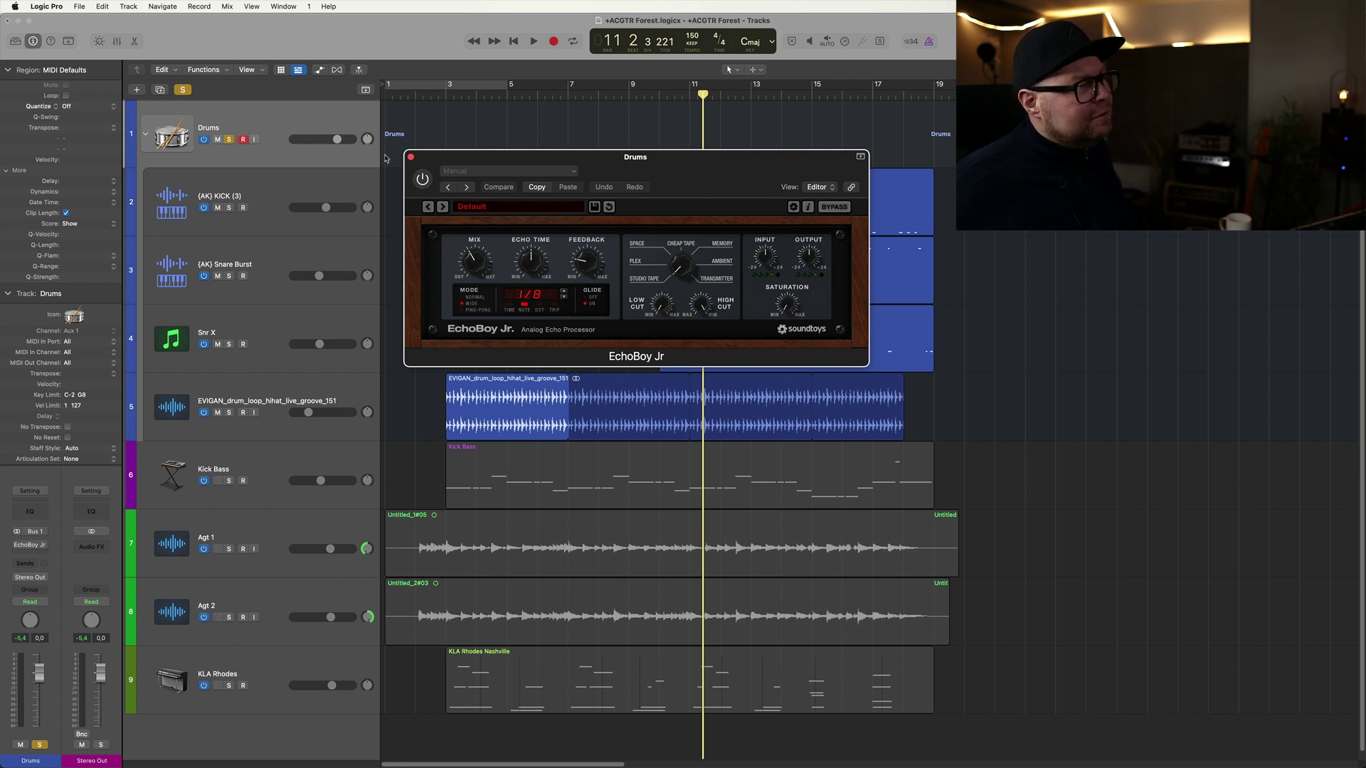
# Set EchoBoy Jr's echo time to a dotted 1/8 while auditioning the drums
pyautogui.moveTo(473, 161); pyautogui.dragTo(473, 150)
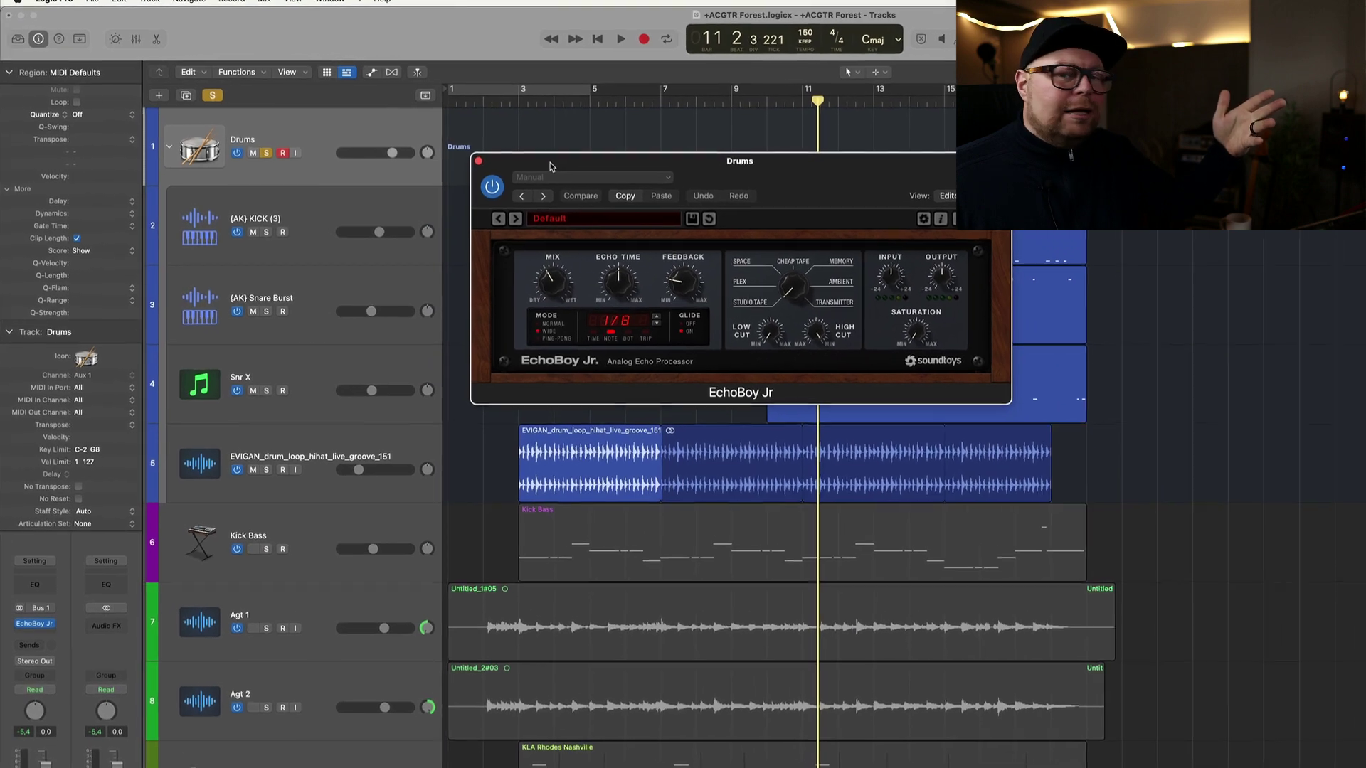
pyautogui.press('space')
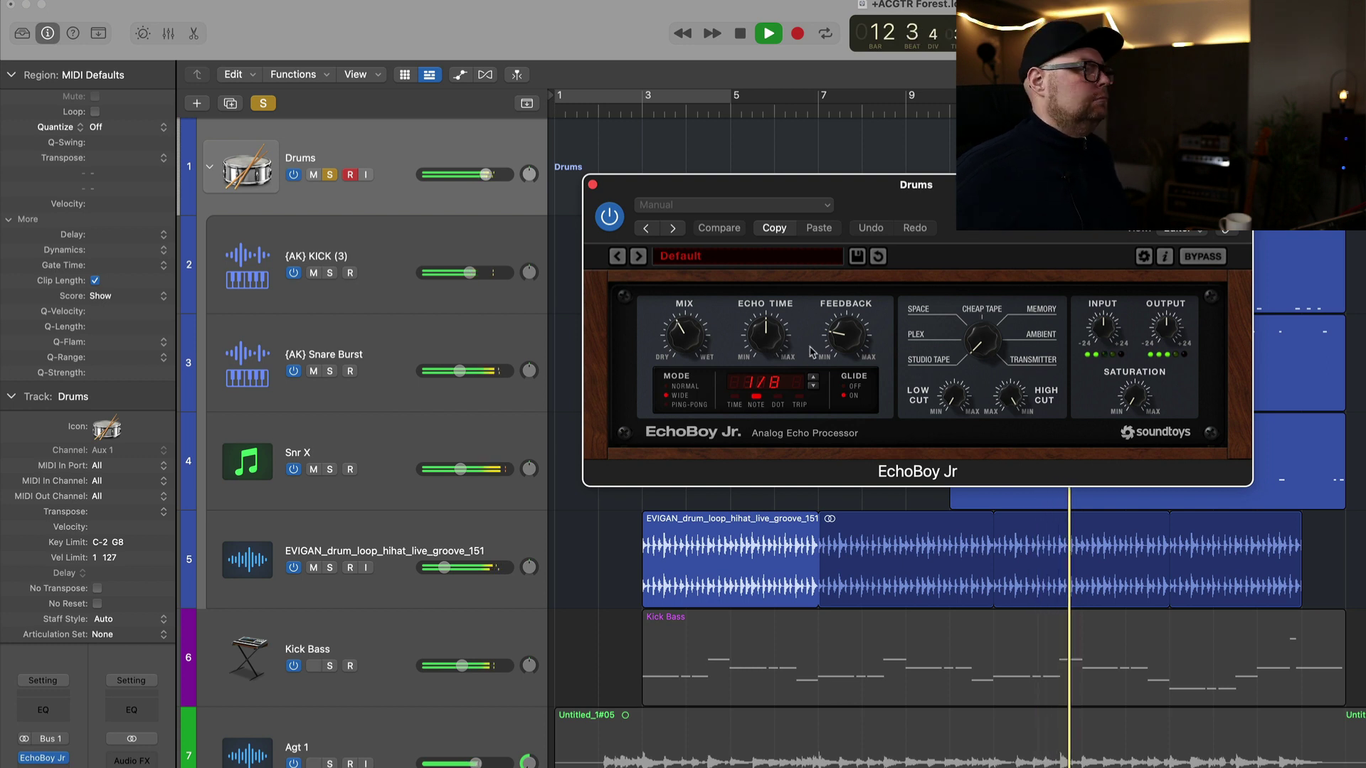
pyautogui.moveTo(757, 339); pyautogui.dragTo(761, 335)
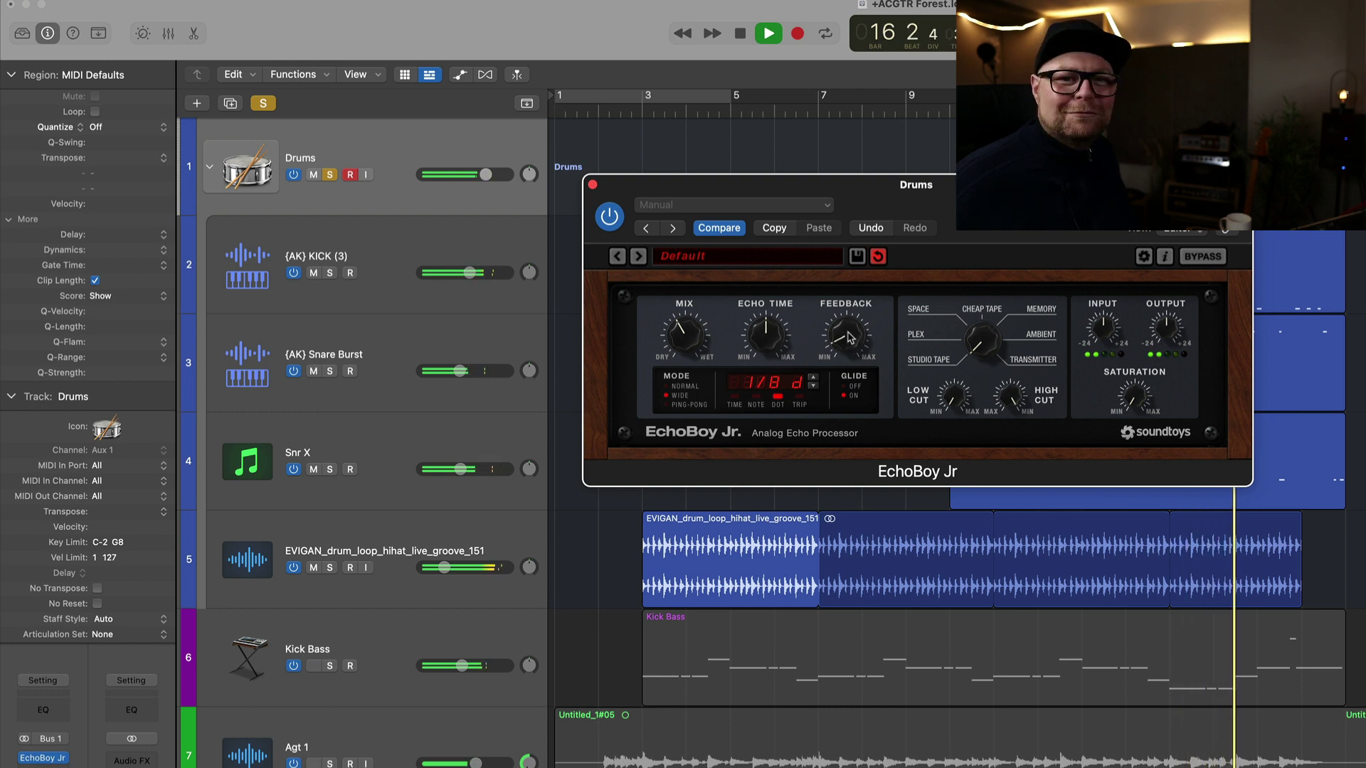
pyautogui.press('space')
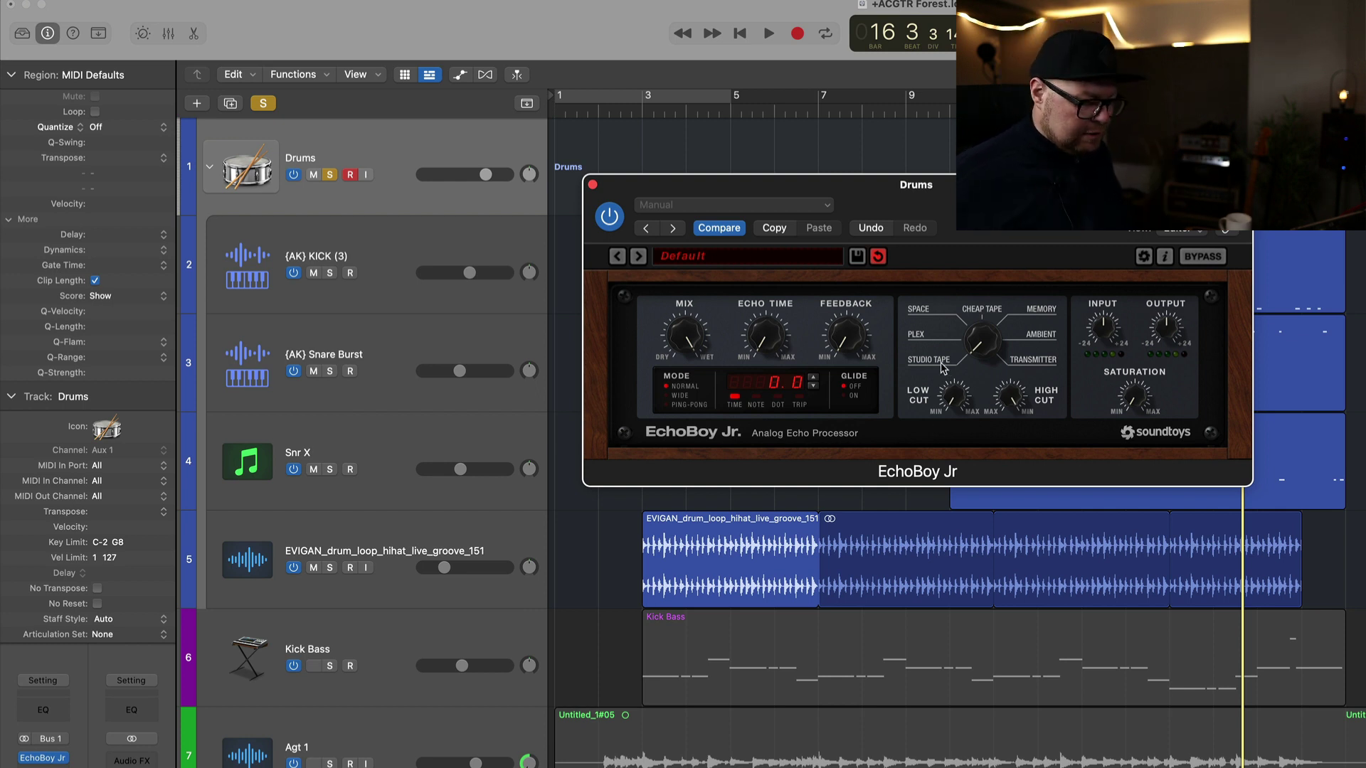
pyautogui.press('space')
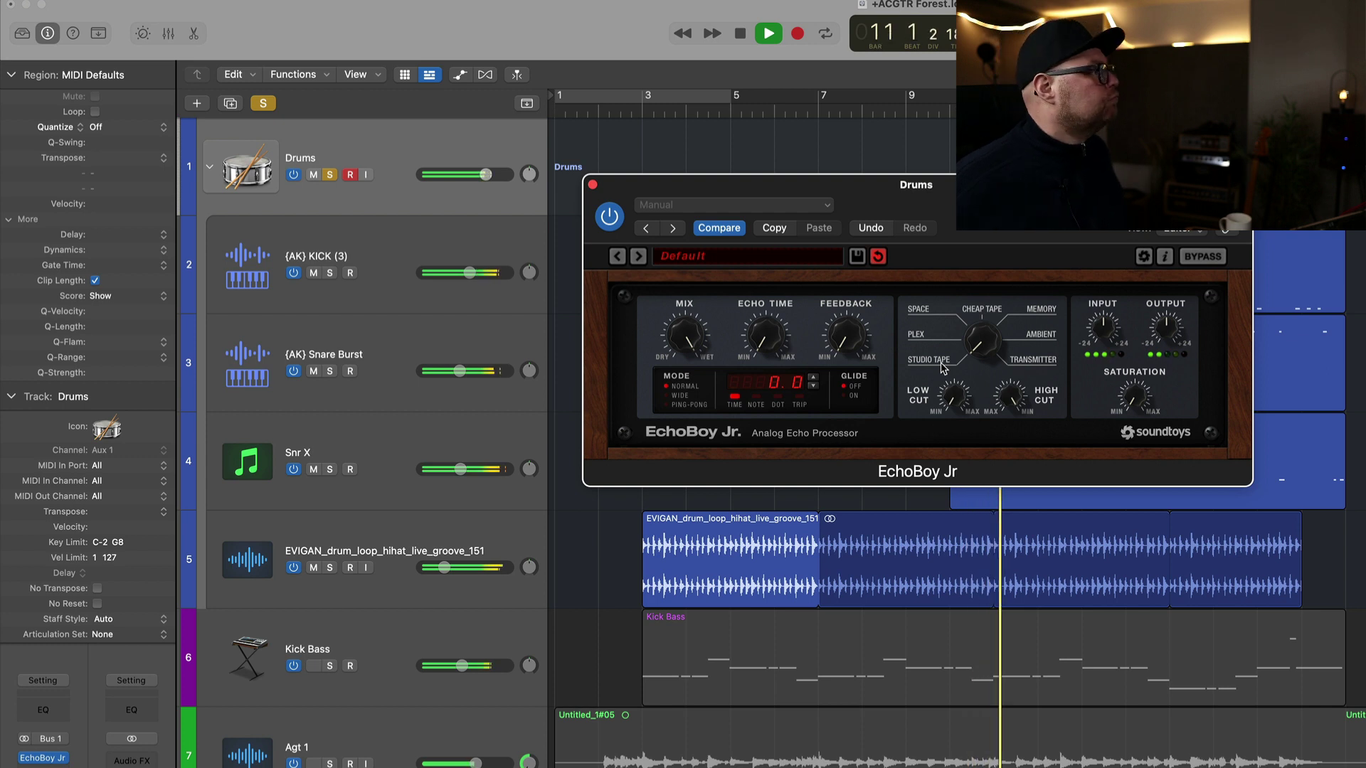
pyautogui.click(1203, 257)
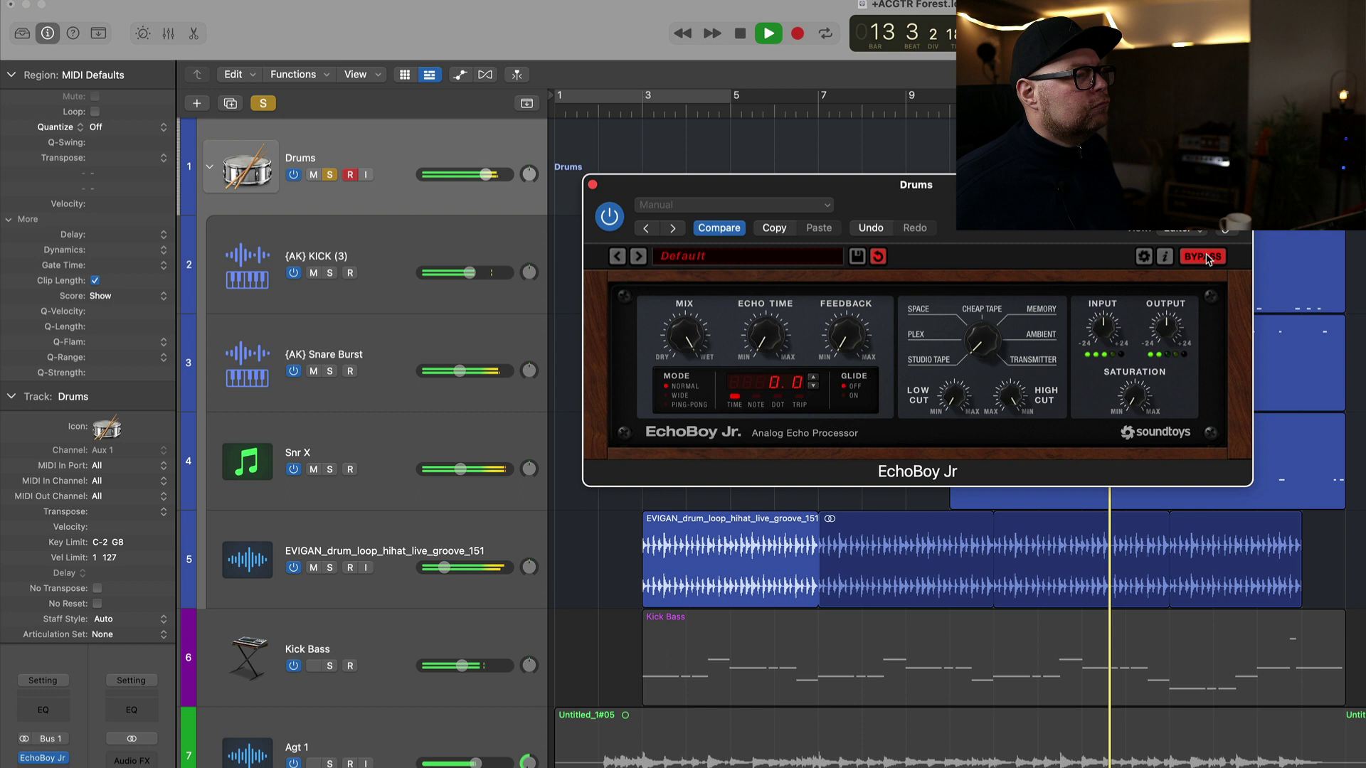
pyautogui.press('space')
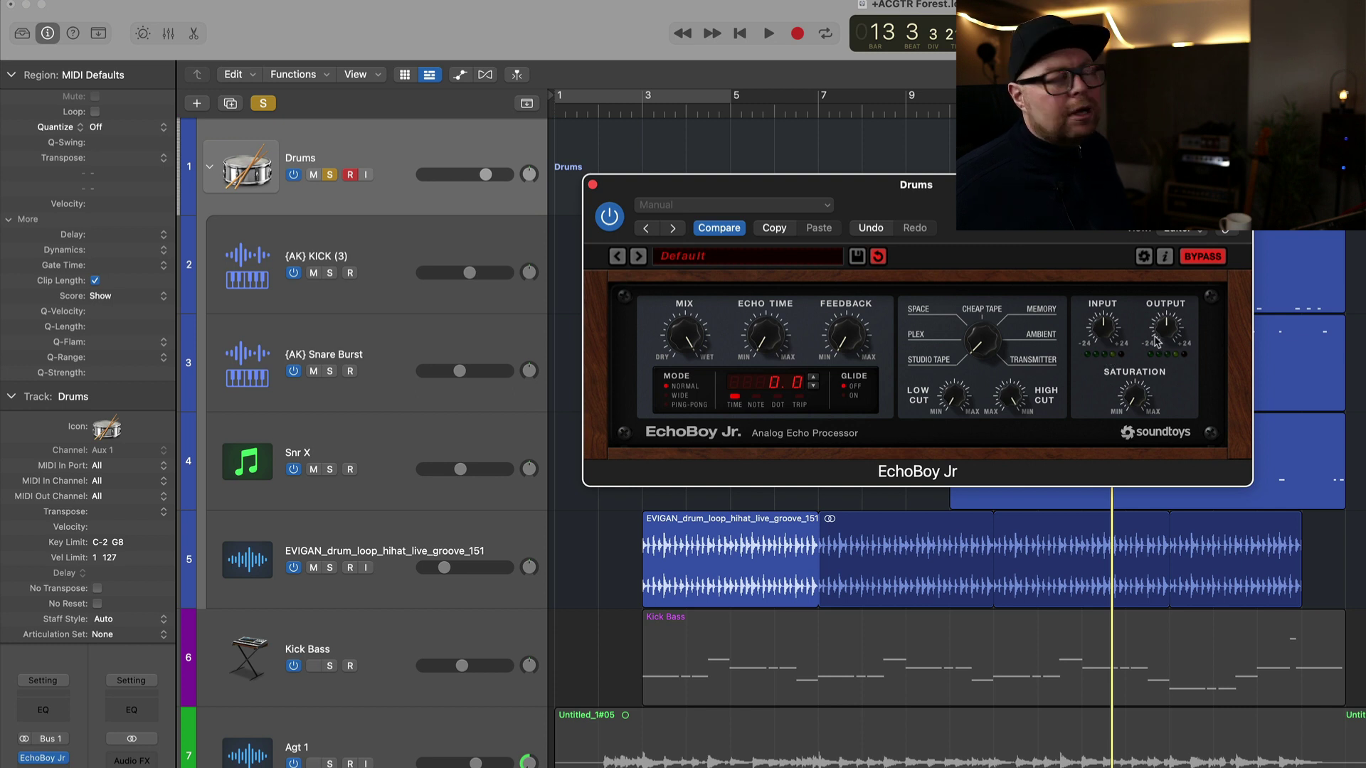
pyautogui.press('space')
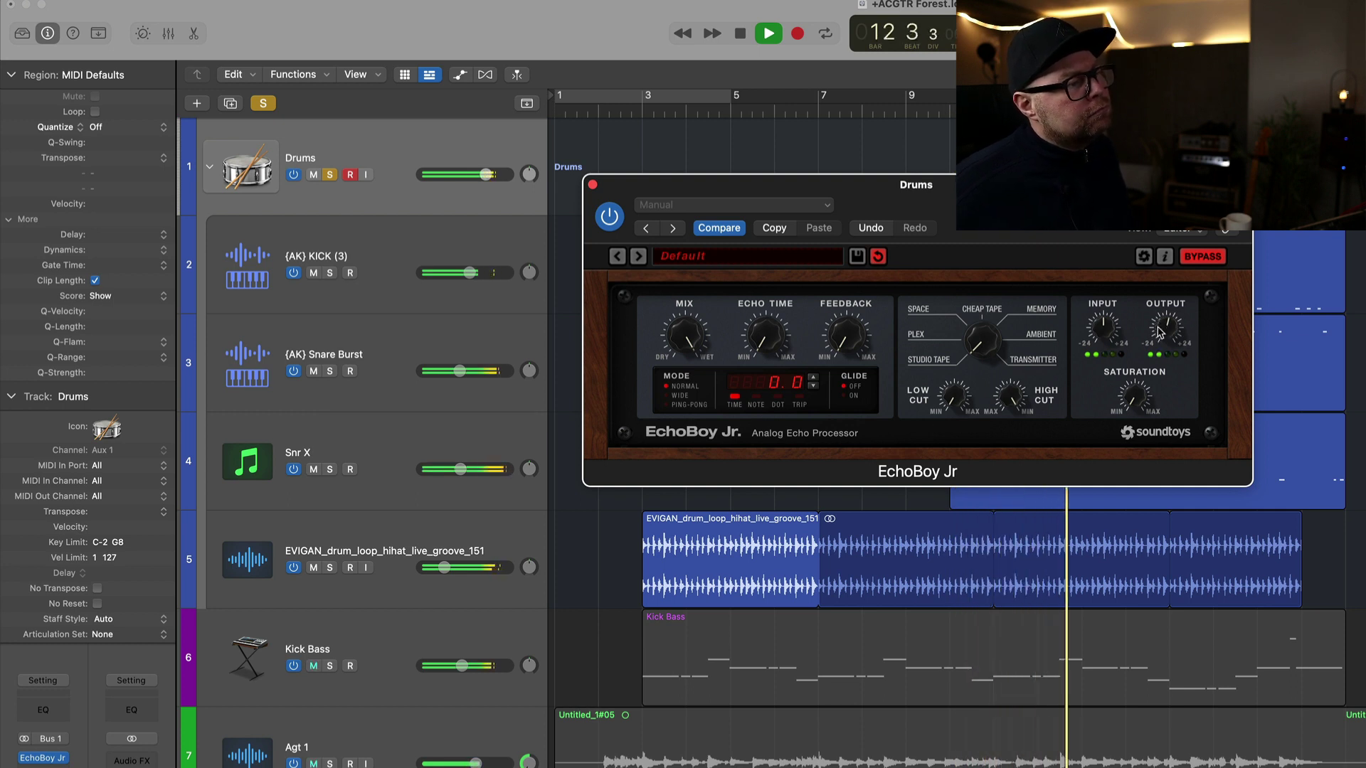
pyautogui.click(1202, 256)
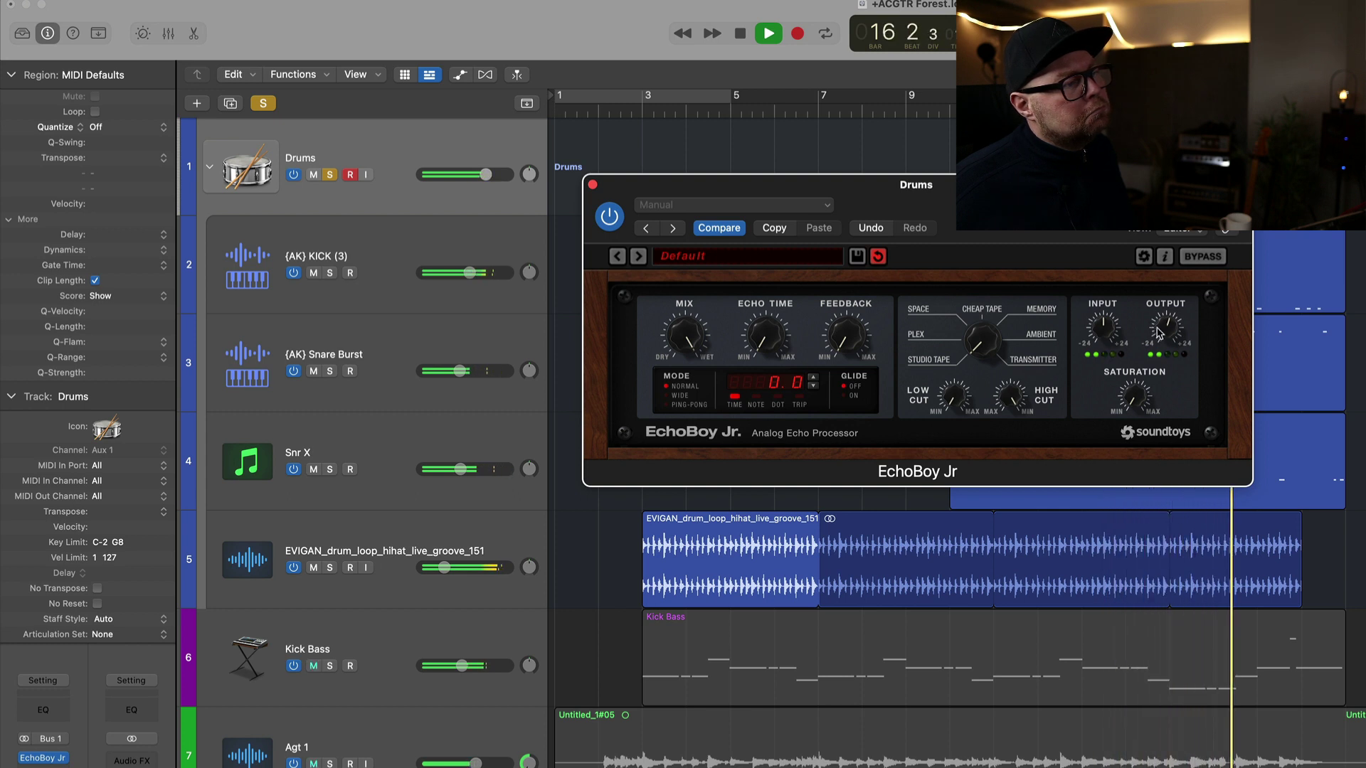
pyautogui.press('space')
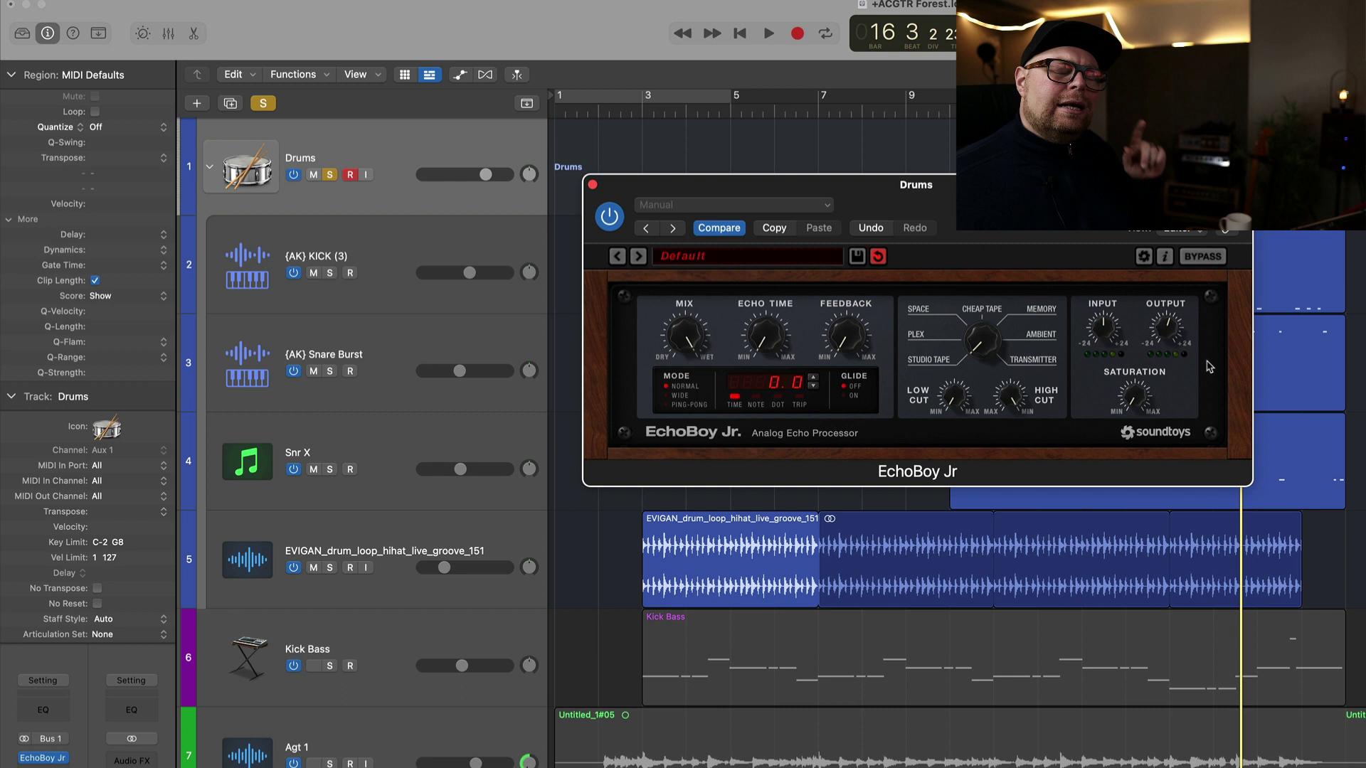
pyautogui.click(1201, 258)
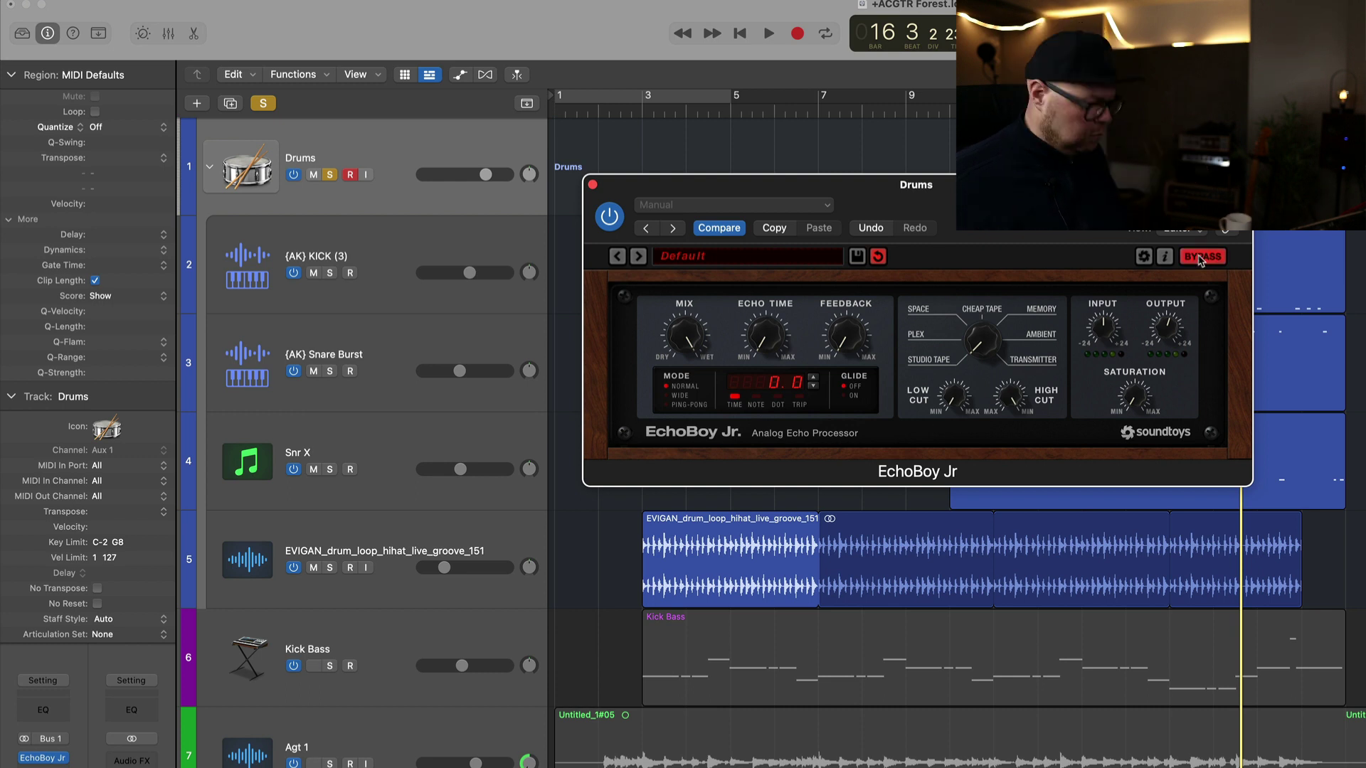
pyautogui.press('space')
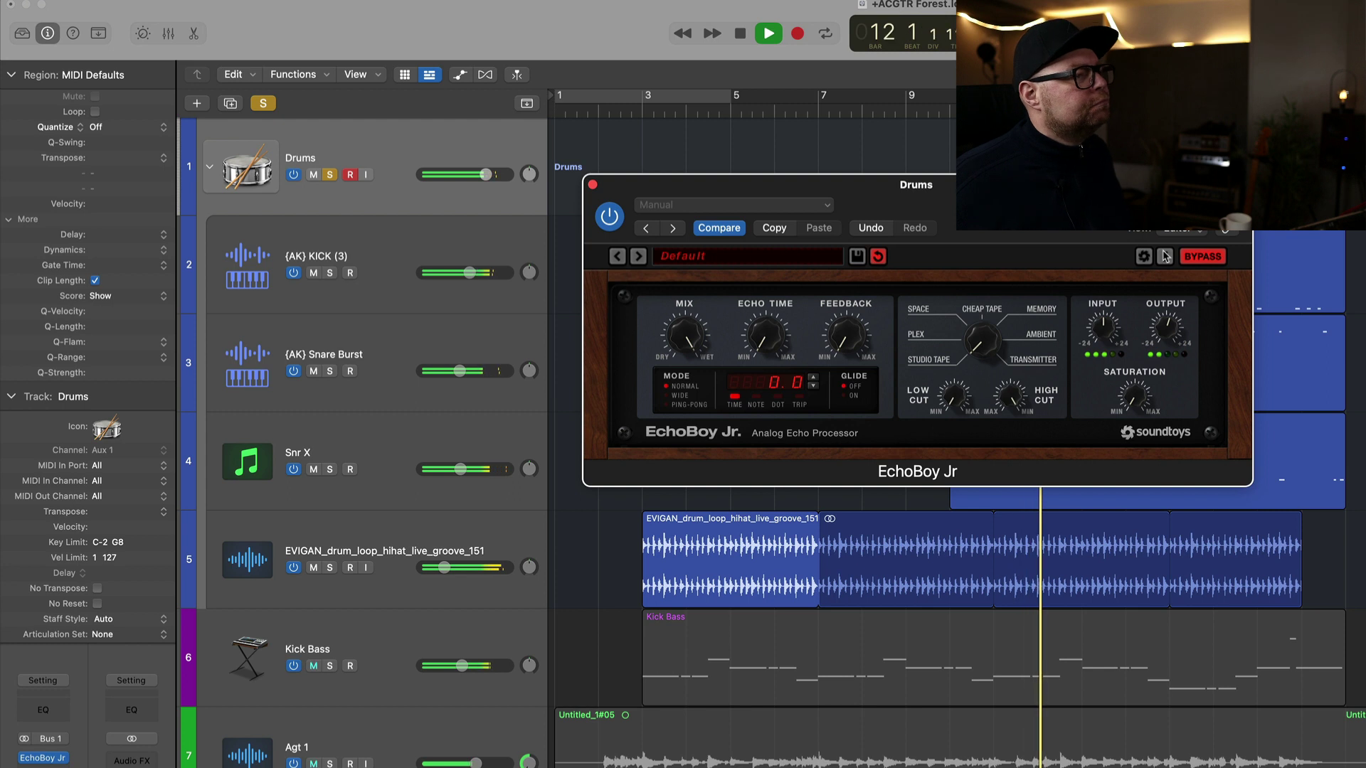
pyautogui.press('space')
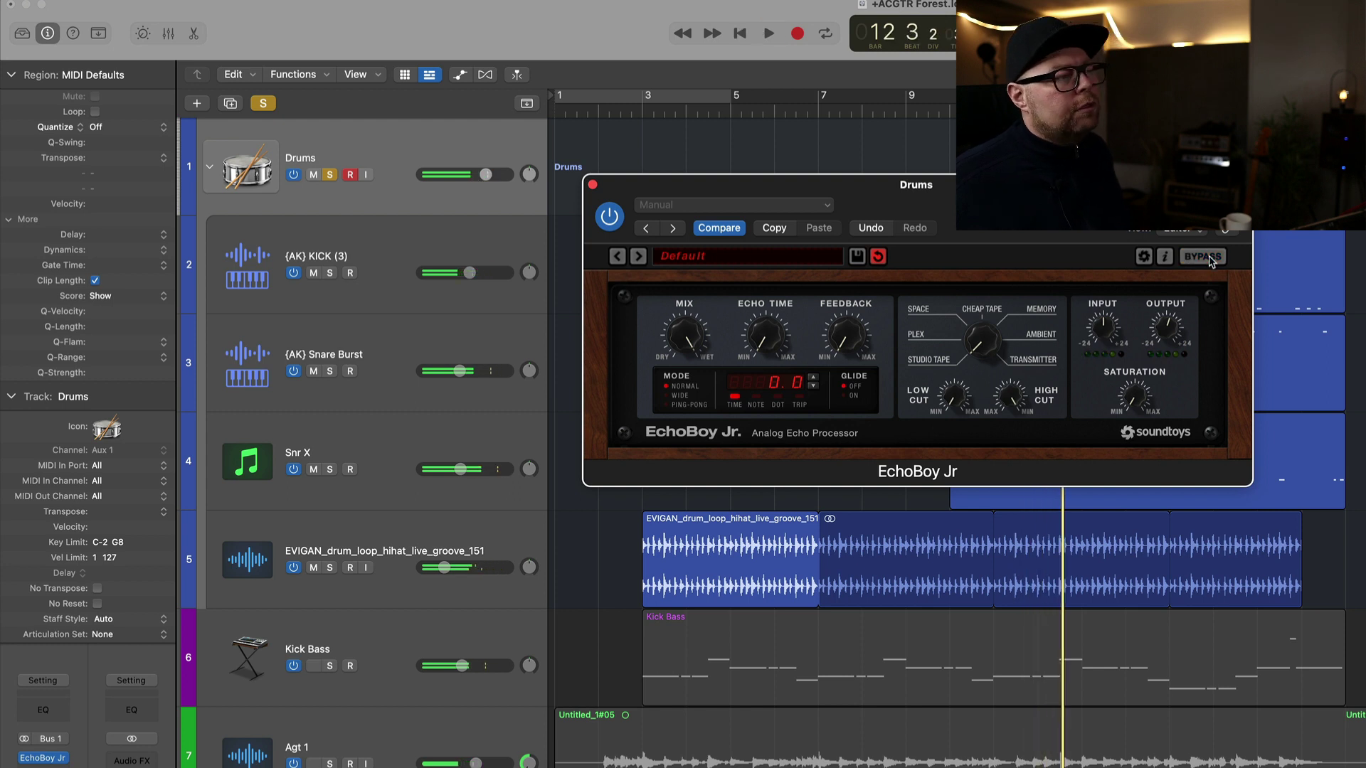
pyautogui.press('space')
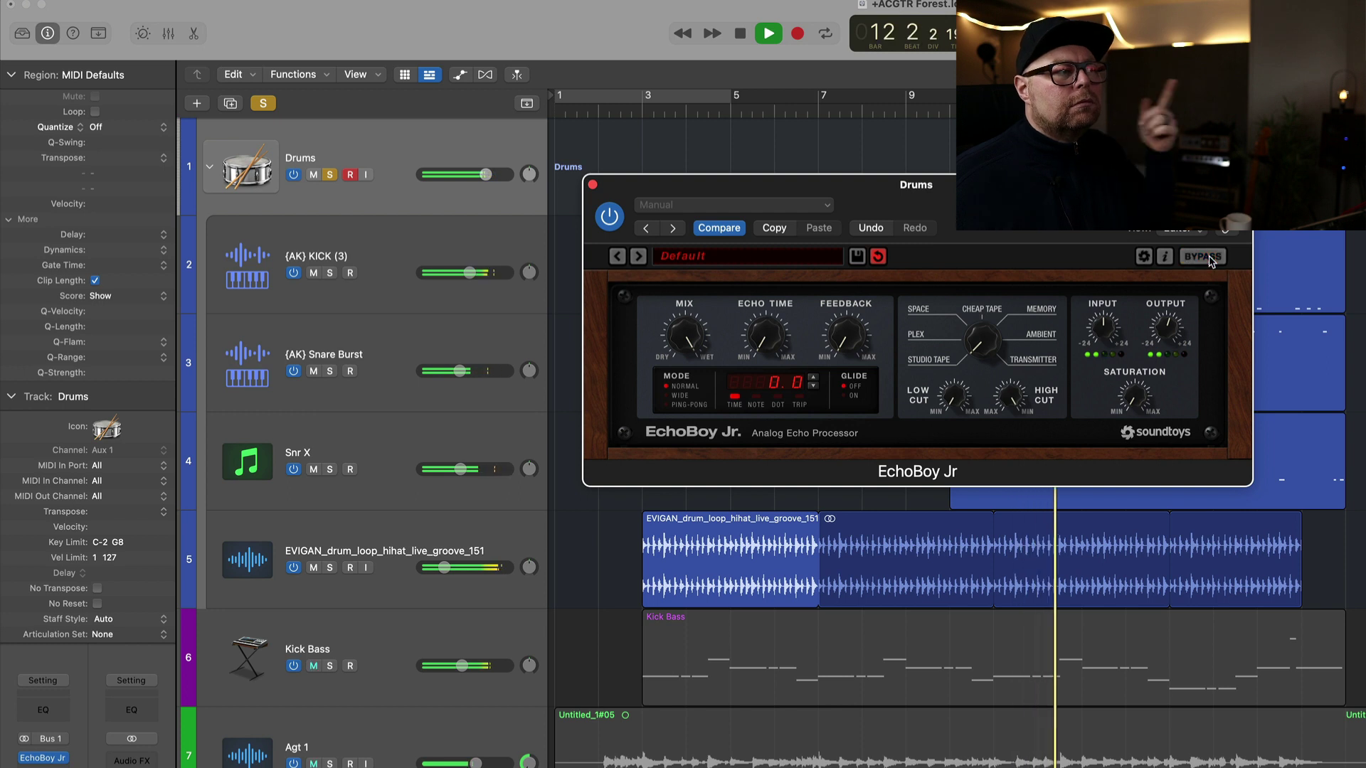
pyautogui.click(1209, 259)
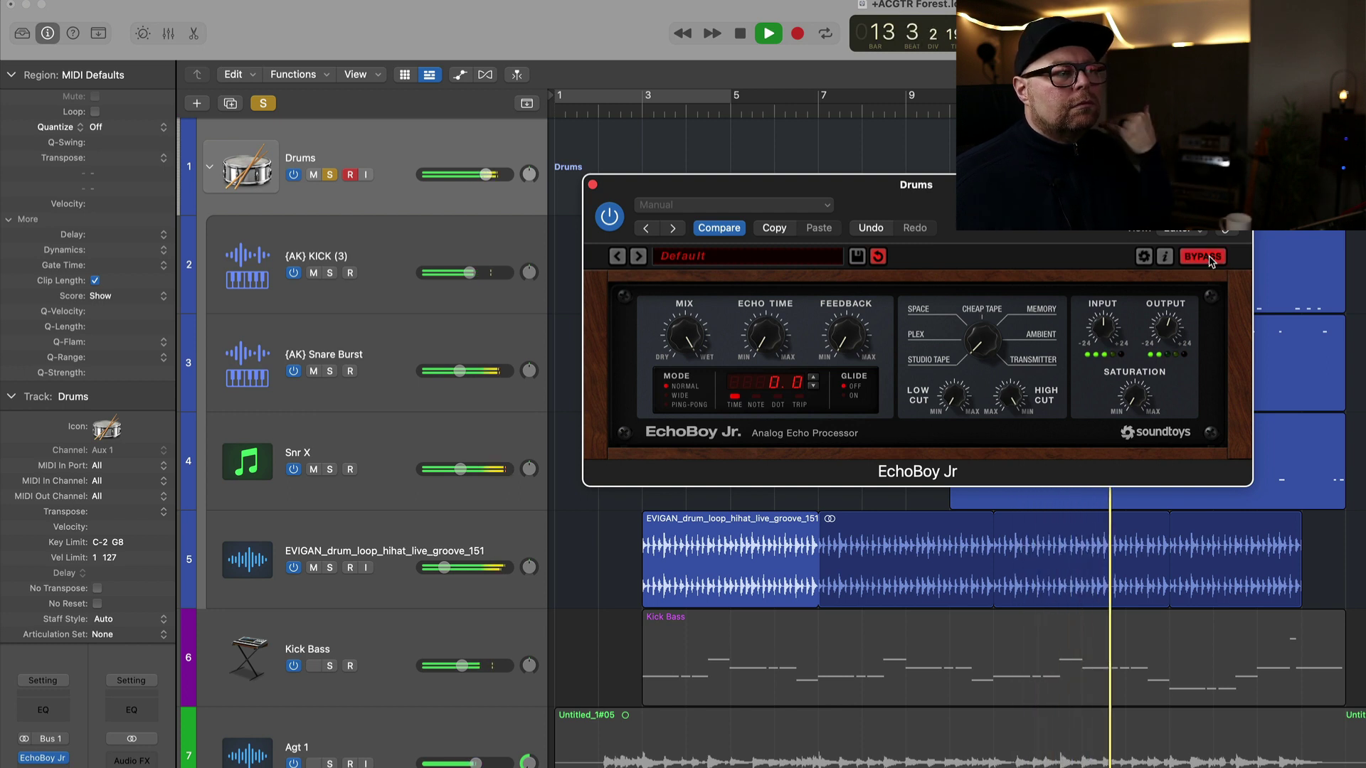
pyautogui.click(1208, 259)
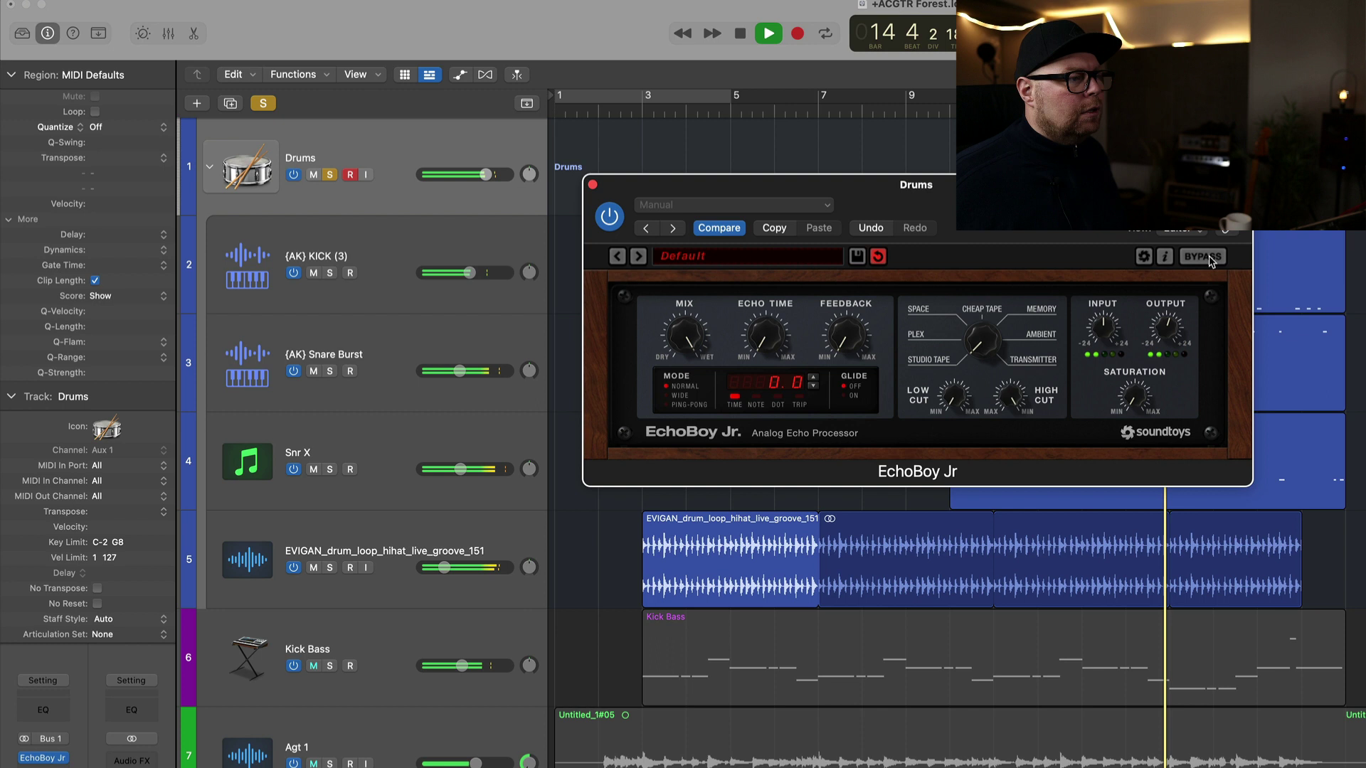
pyautogui.press('space')
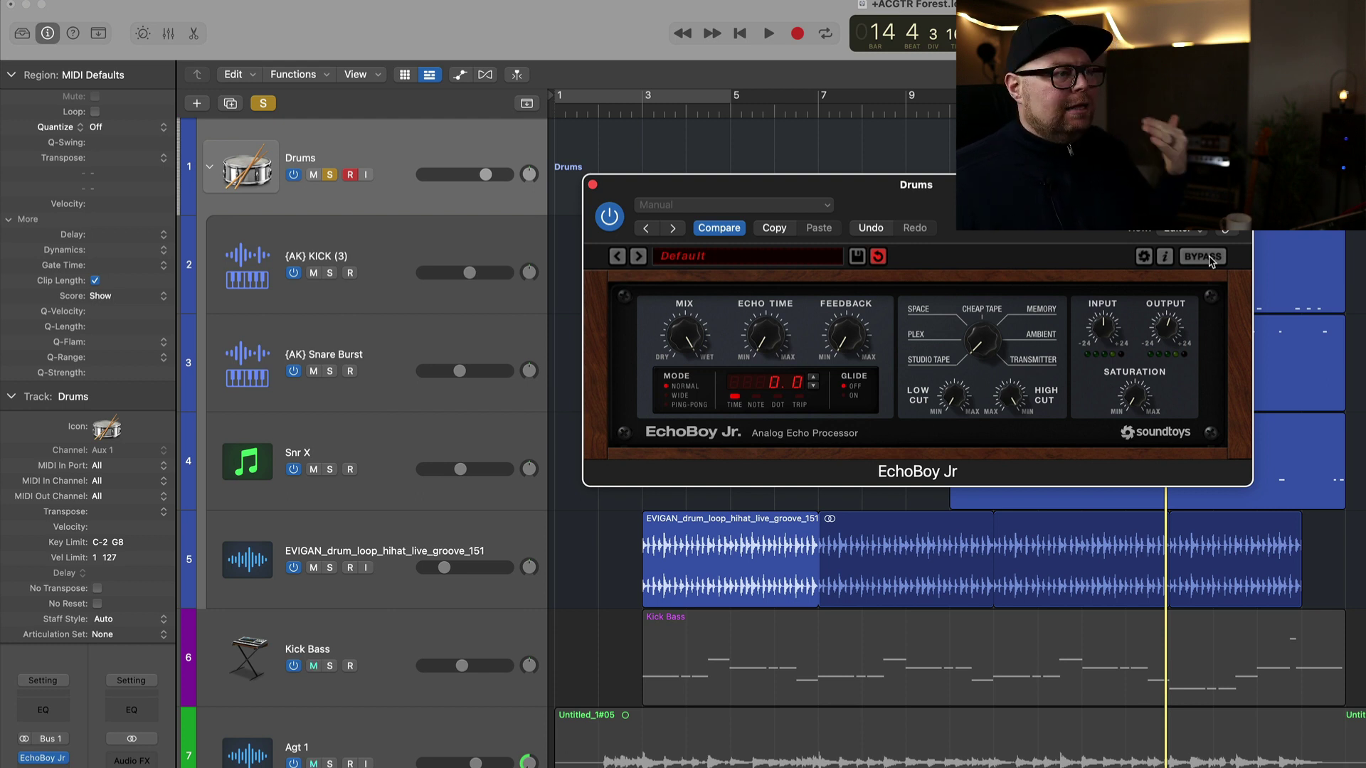
pyautogui.moveTo(1147, 387); pyautogui.dragTo(1151, 387)
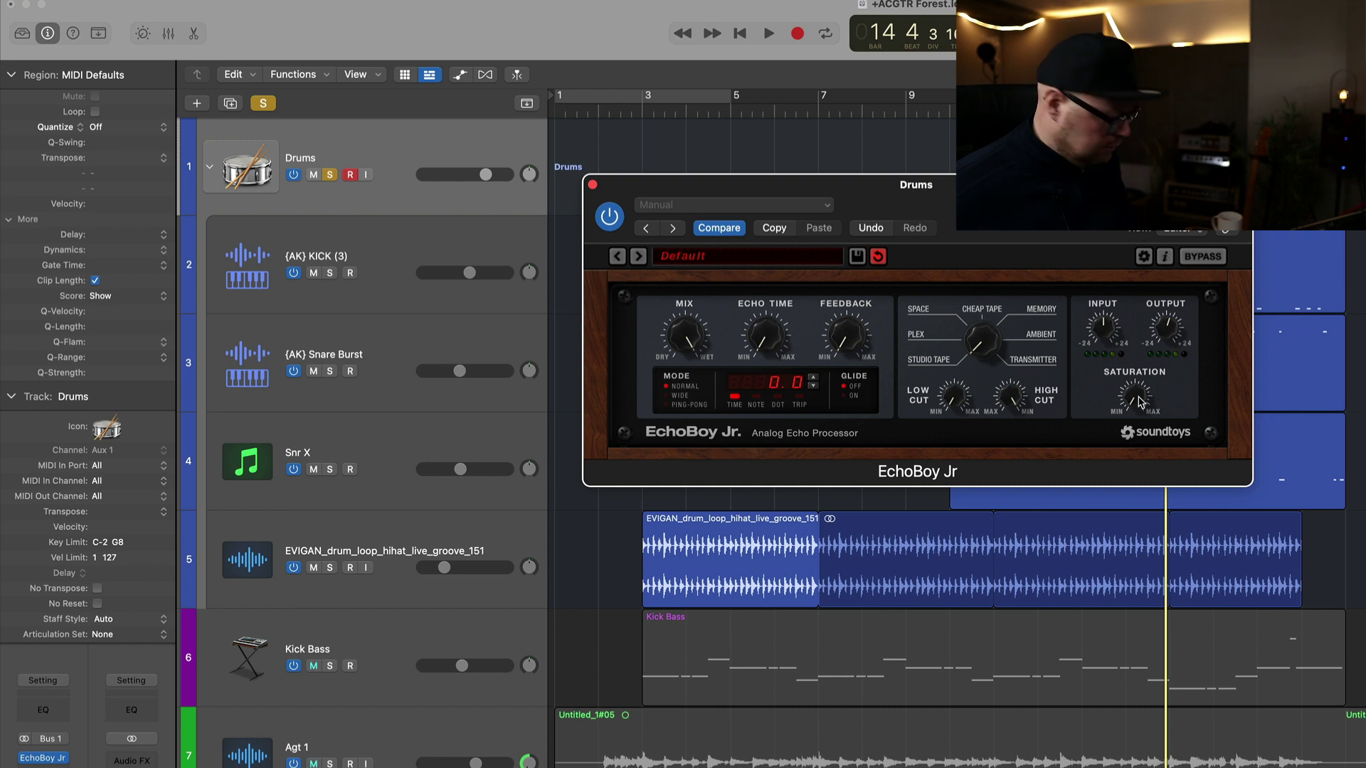
pyautogui.press('space')
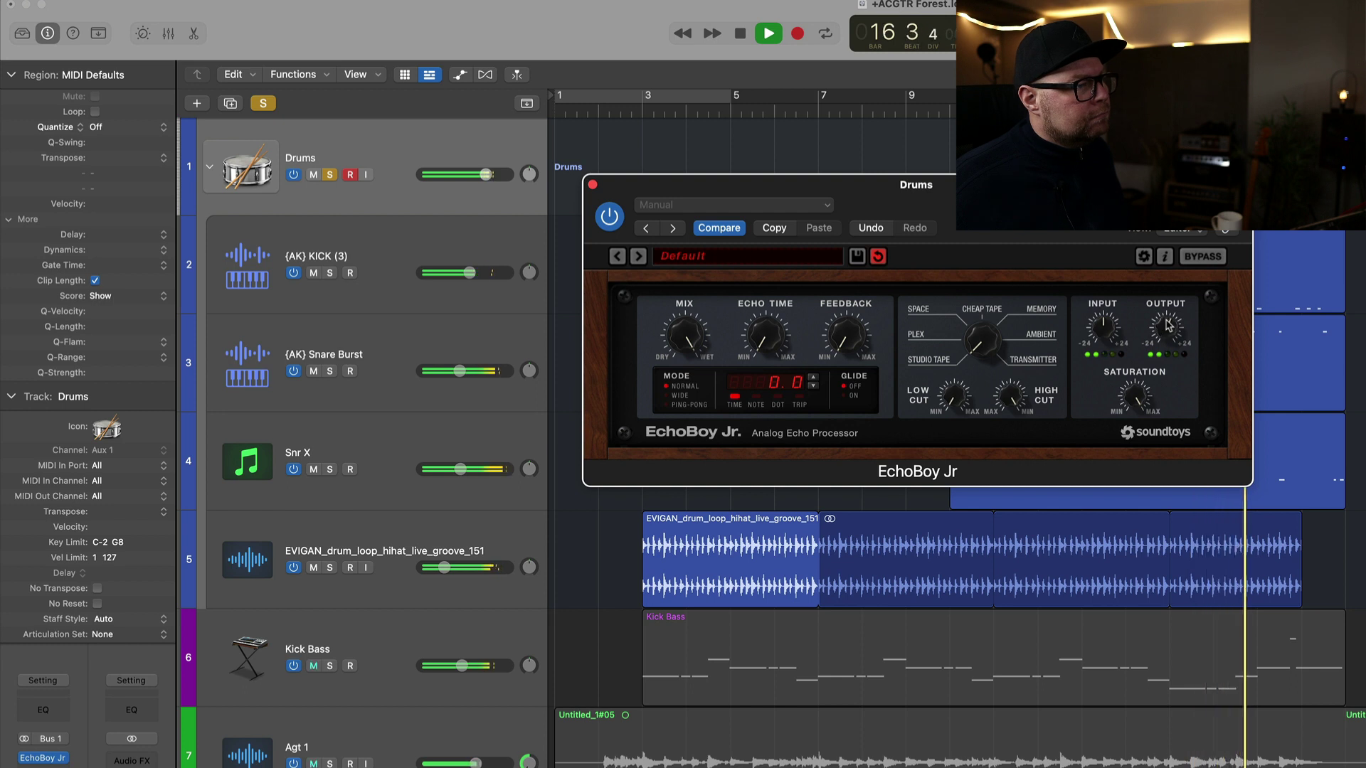
pyautogui.press('space')
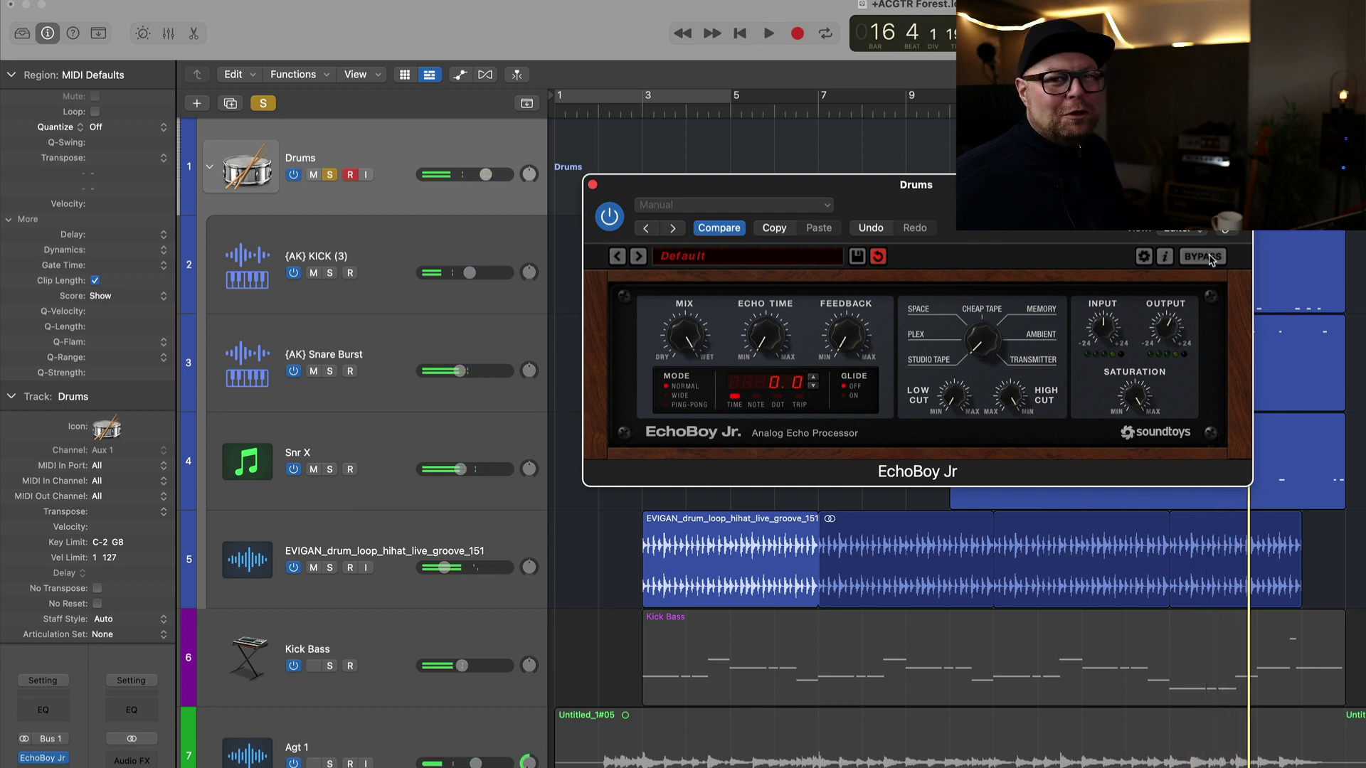
pyautogui.press('space')
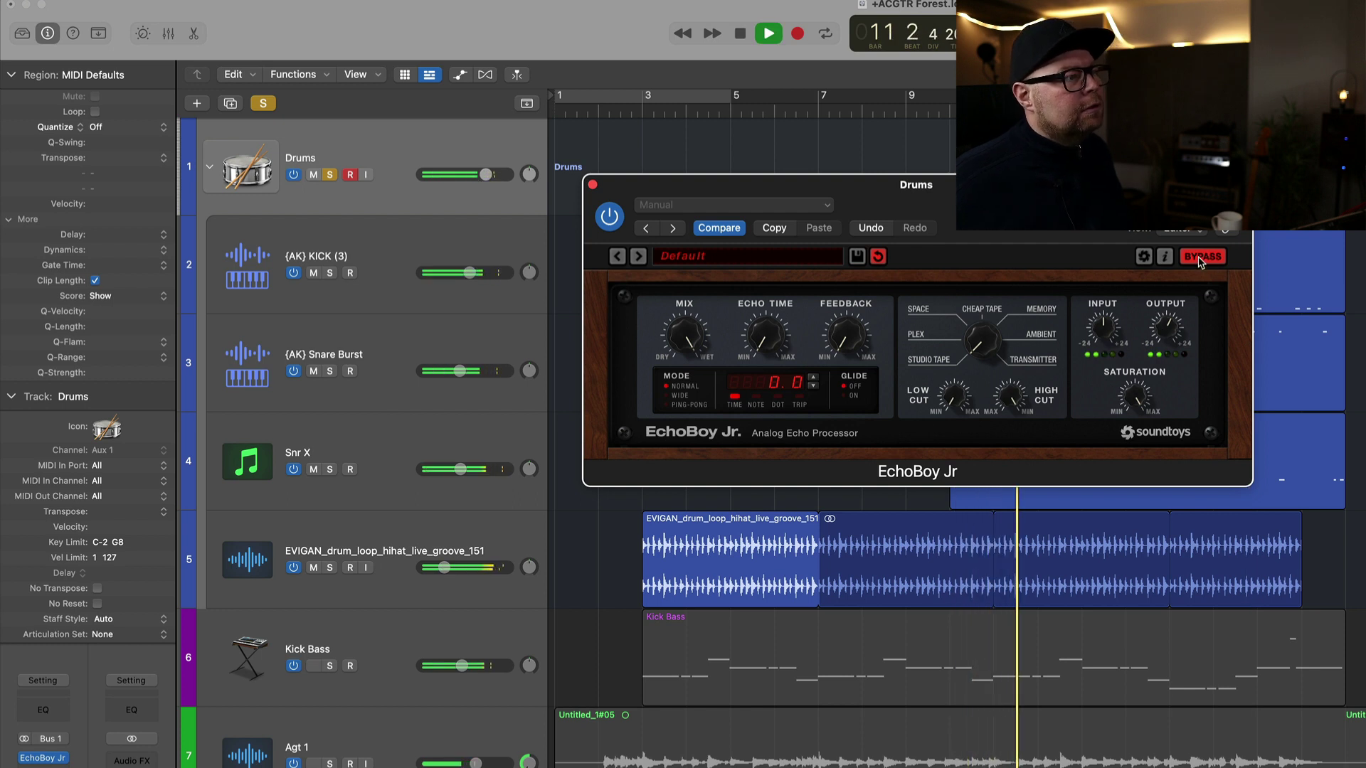
pyautogui.press('space')
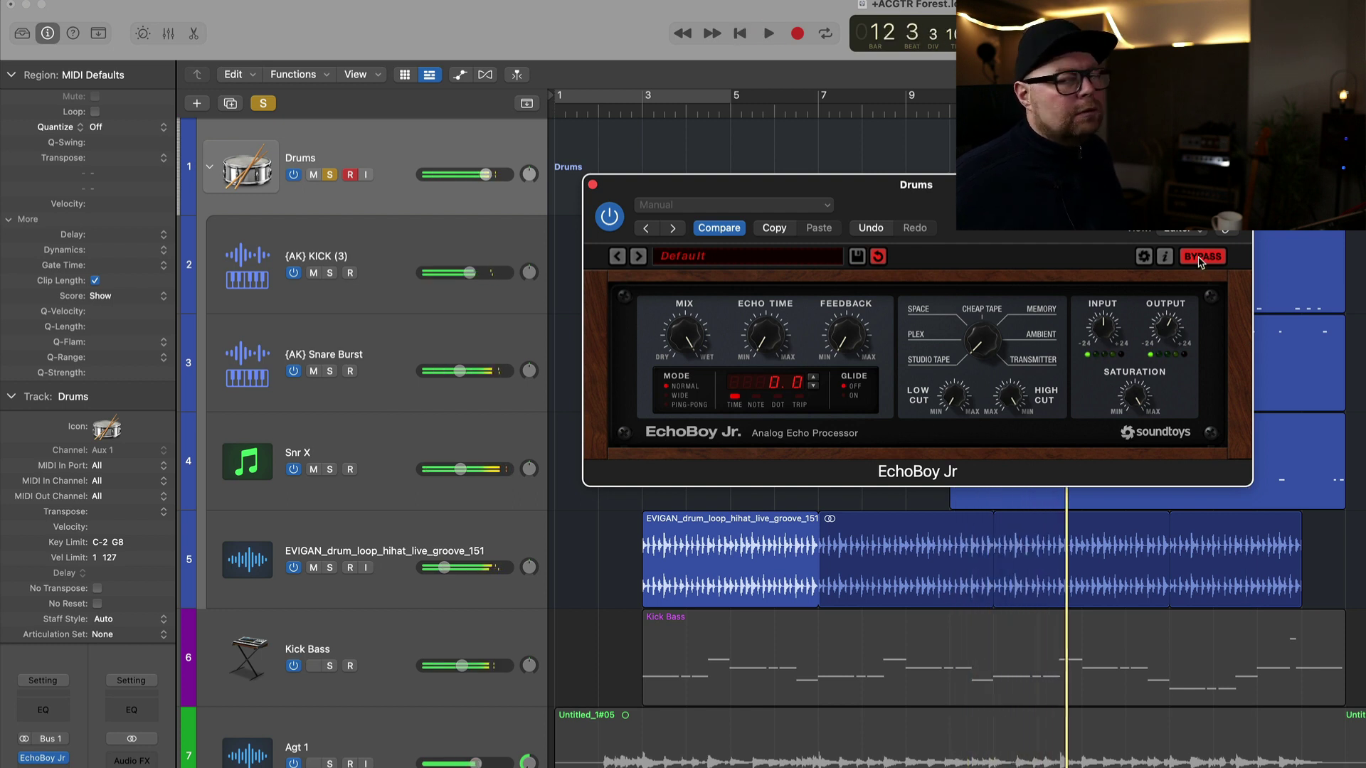
pyautogui.press('space')
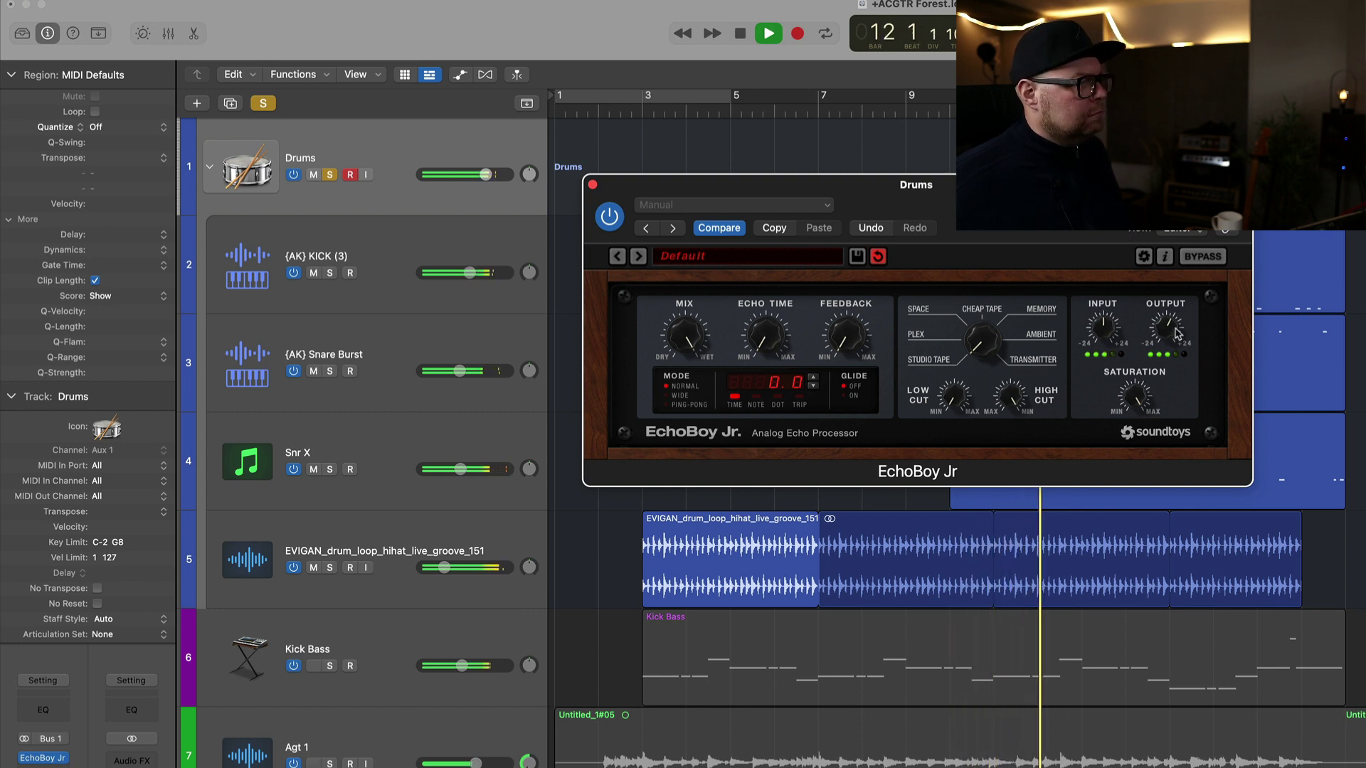
pyautogui.click(1202, 256)
pyautogui.press('space')
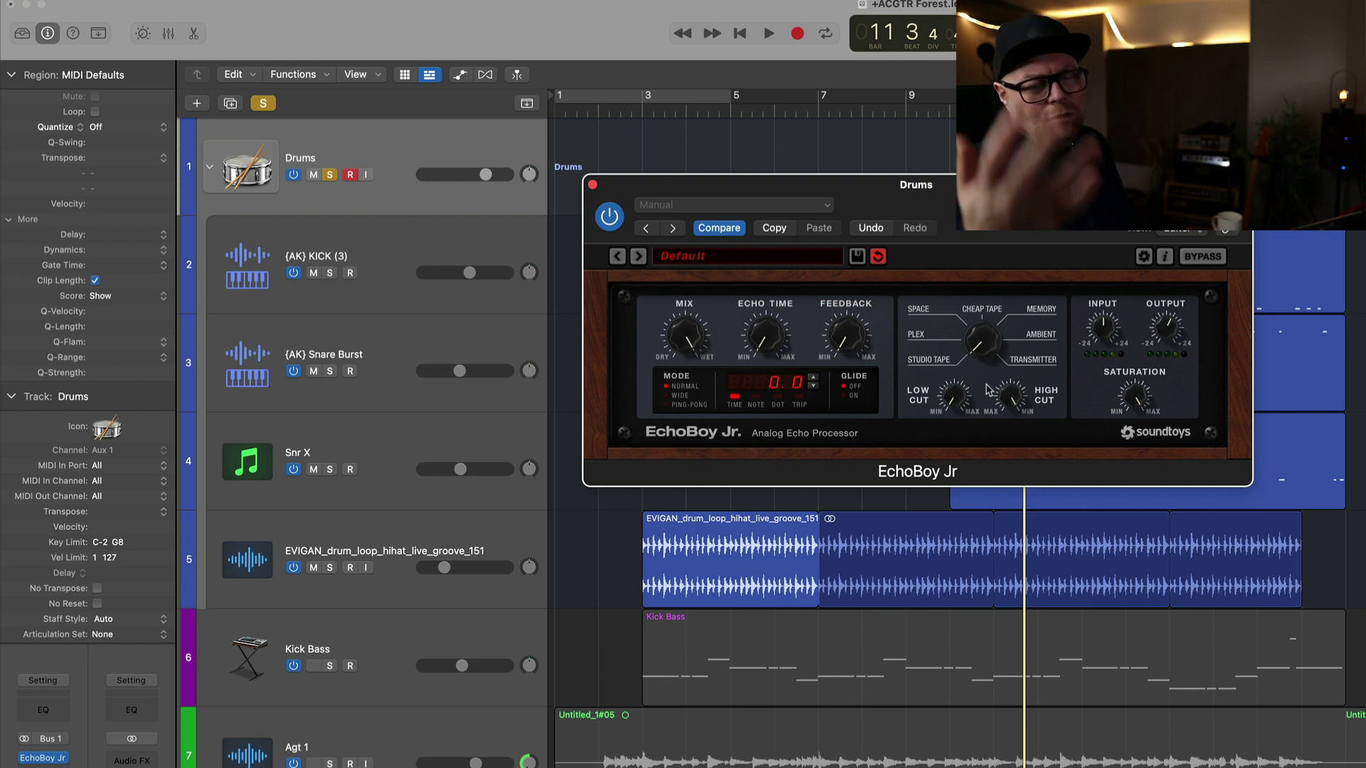
# Turn EchoBoy Jr's style from Studio Tape toward Plex and Space while the loop plays
pyautogui.press('space')
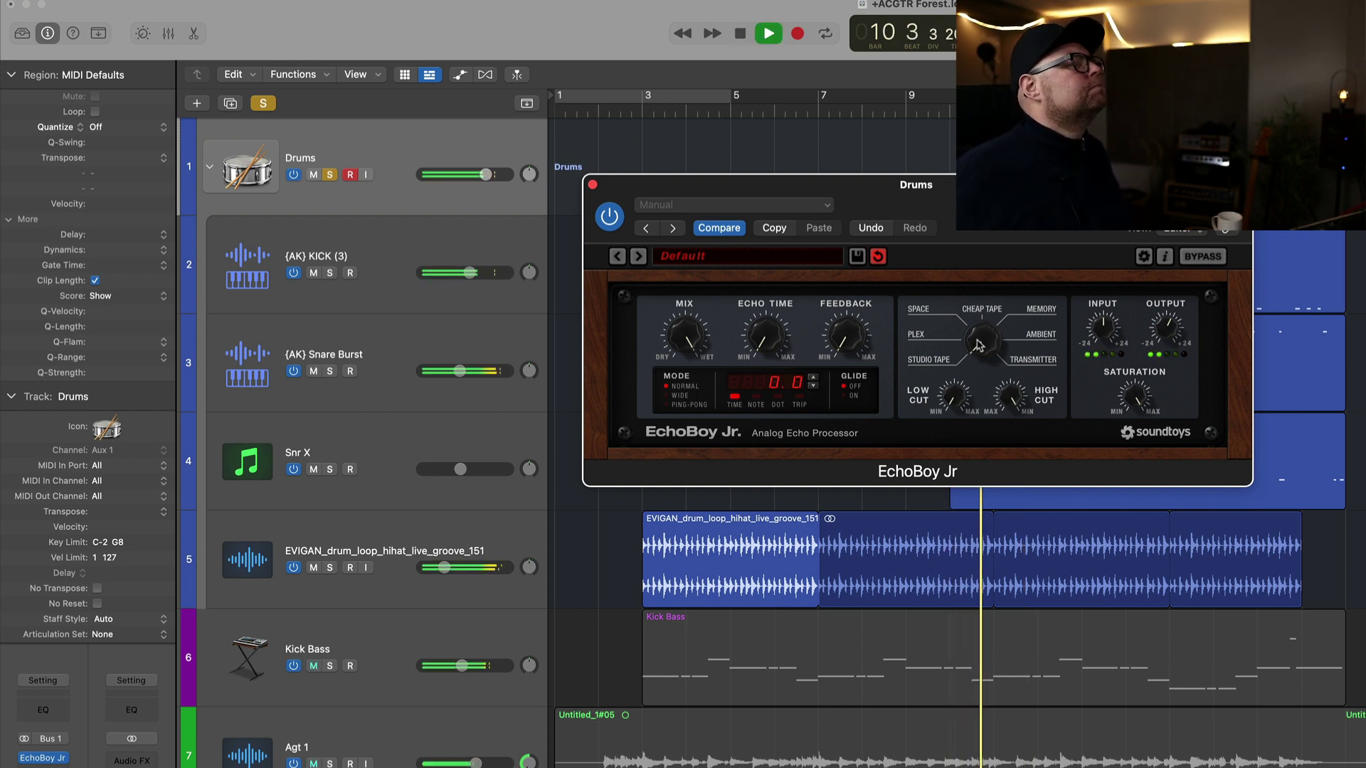
pyautogui.moveTo(981, 352); pyautogui.dragTo(984, 327)
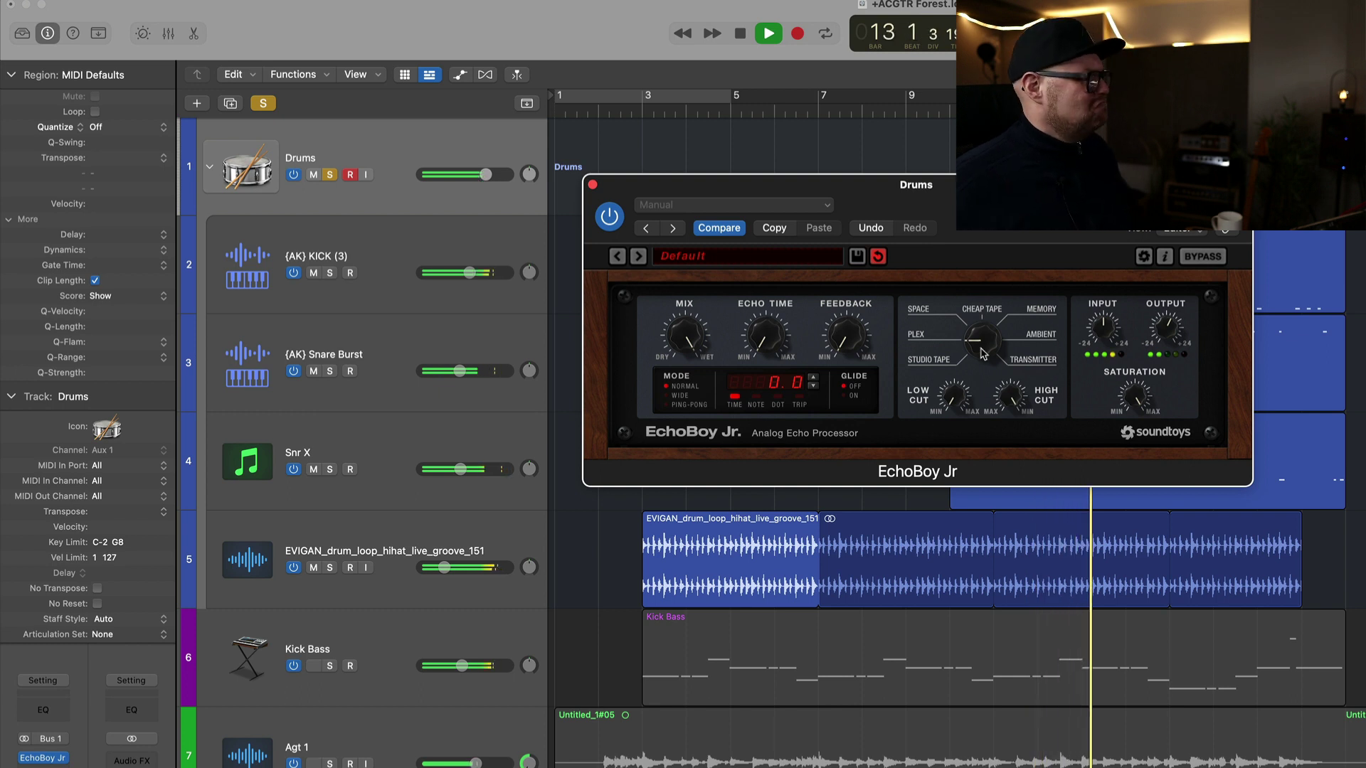
pyautogui.moveTo(982, 354); pyautogui.dragTo(985, 342)
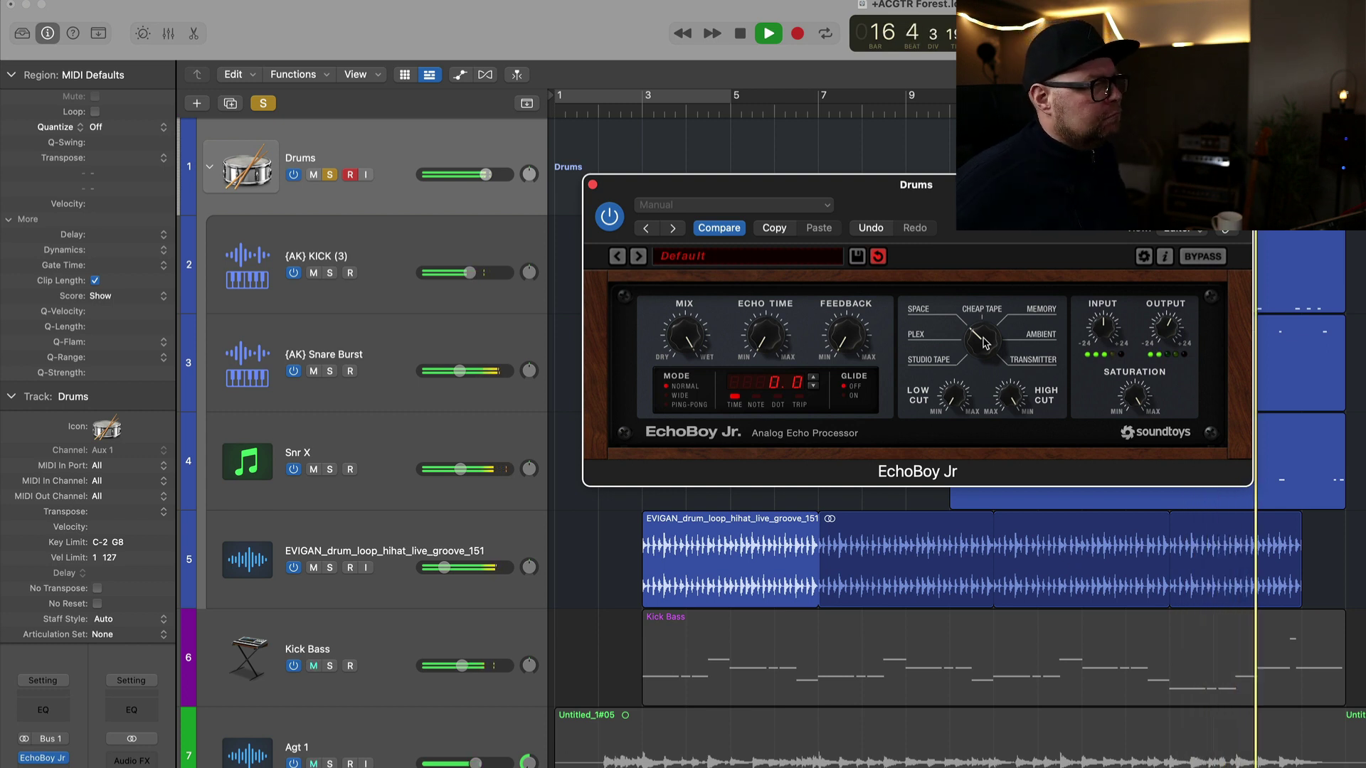
pyautogui.press('space')
pyautogui.moveTo(984, 341); pyautogui.dragTo(985, 332)
# Replay the drum loop several times to audition the new echo style
pyautogui.press('space')
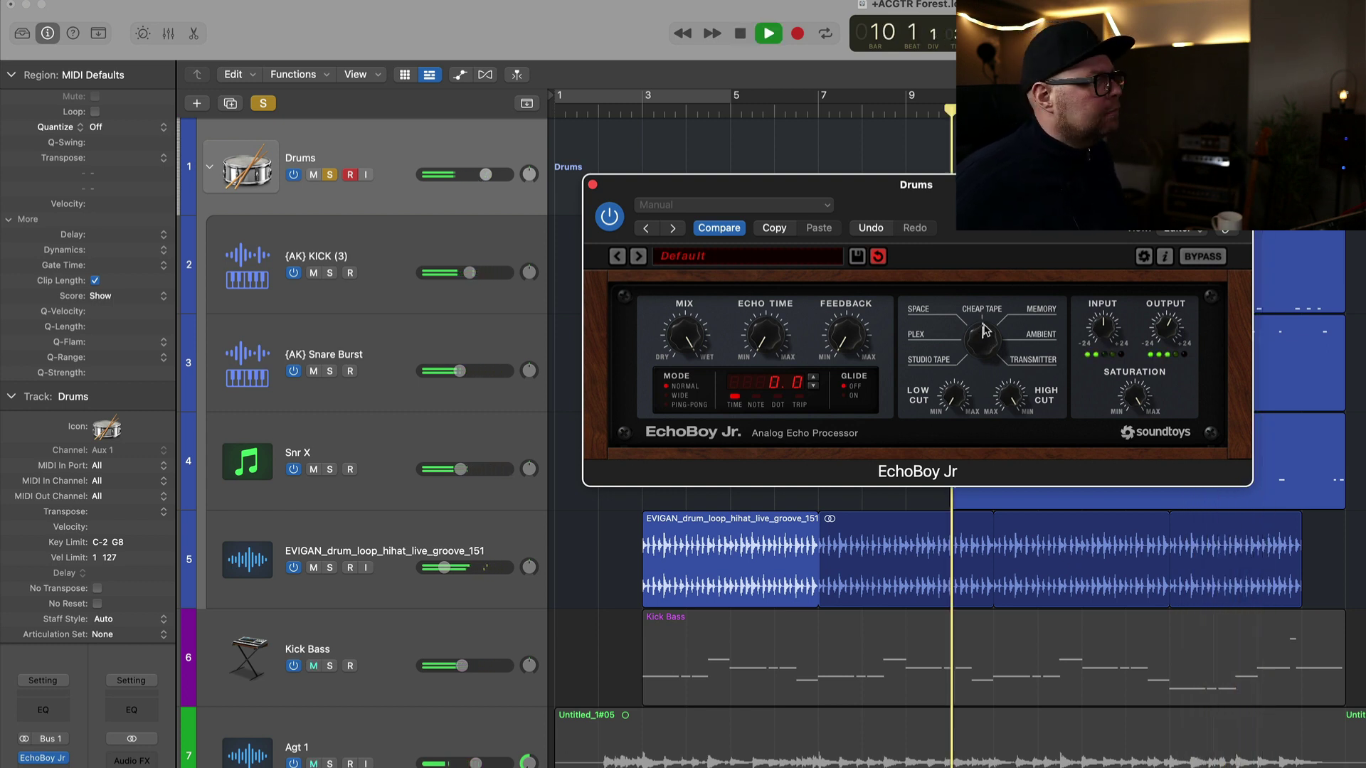
pyautogui.press('space')
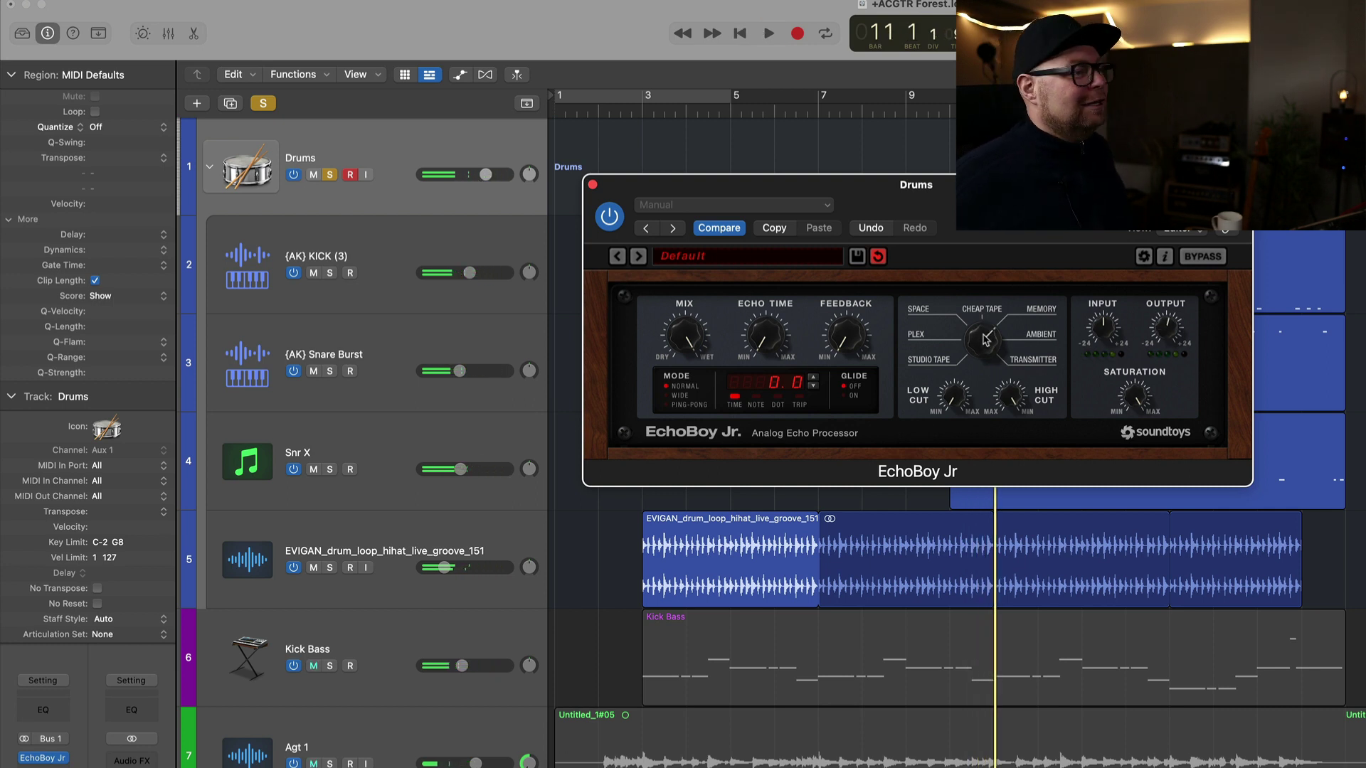
pyautogui.press('space')
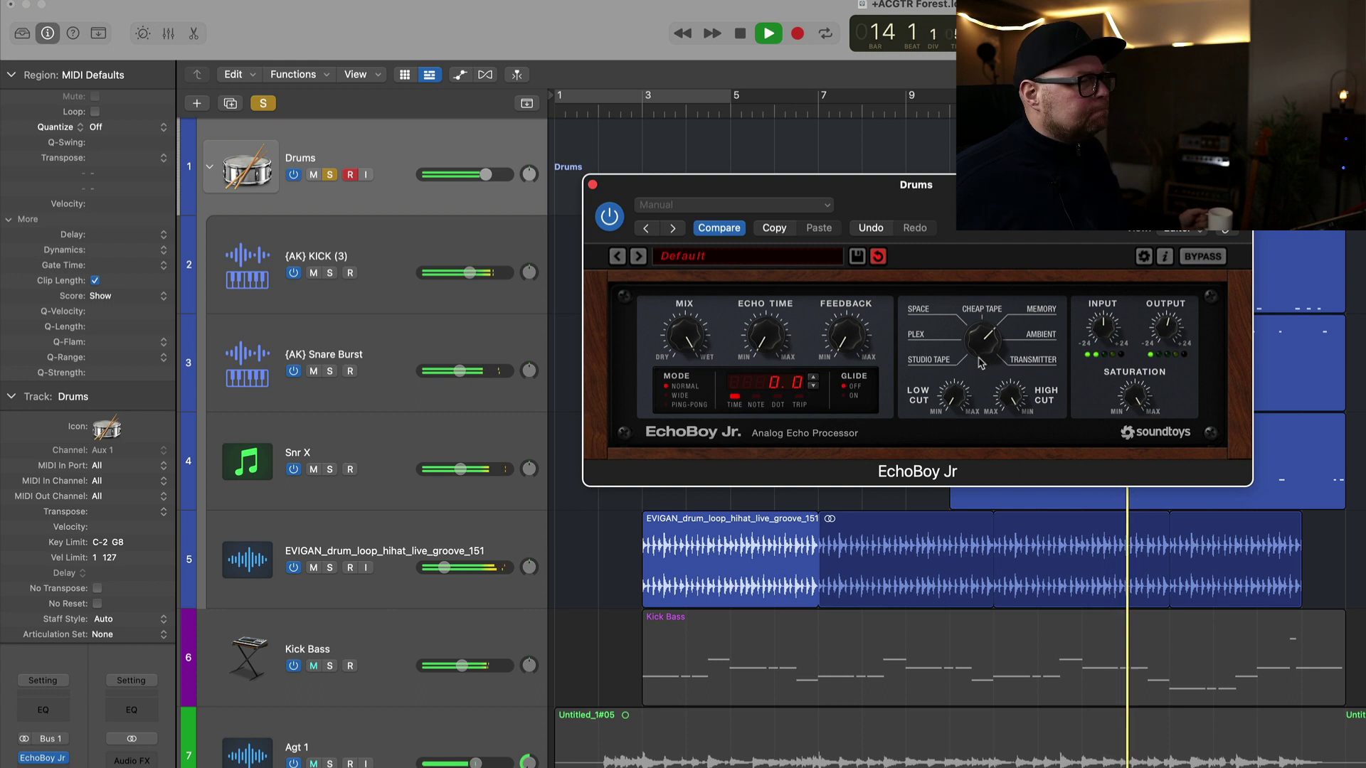
pyautogui.press('space')
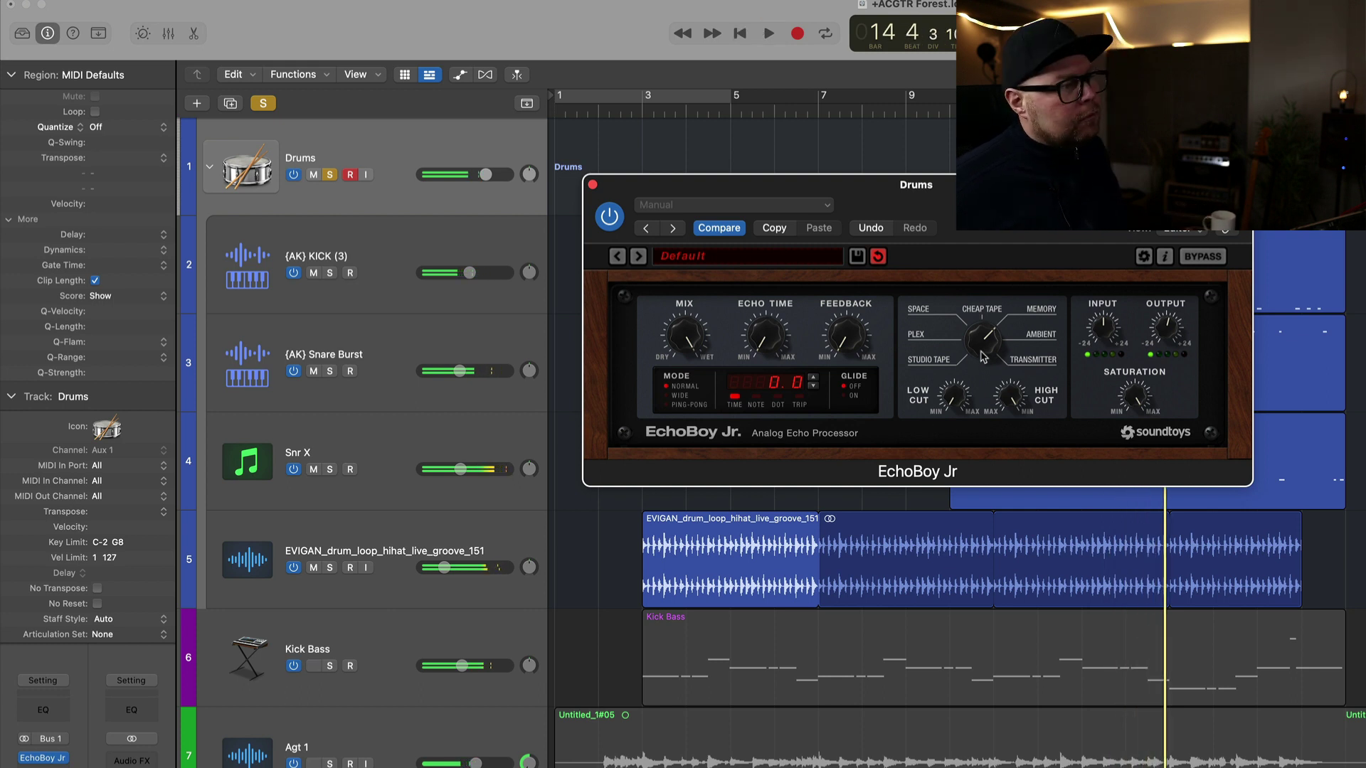
pyautogui.press('space')
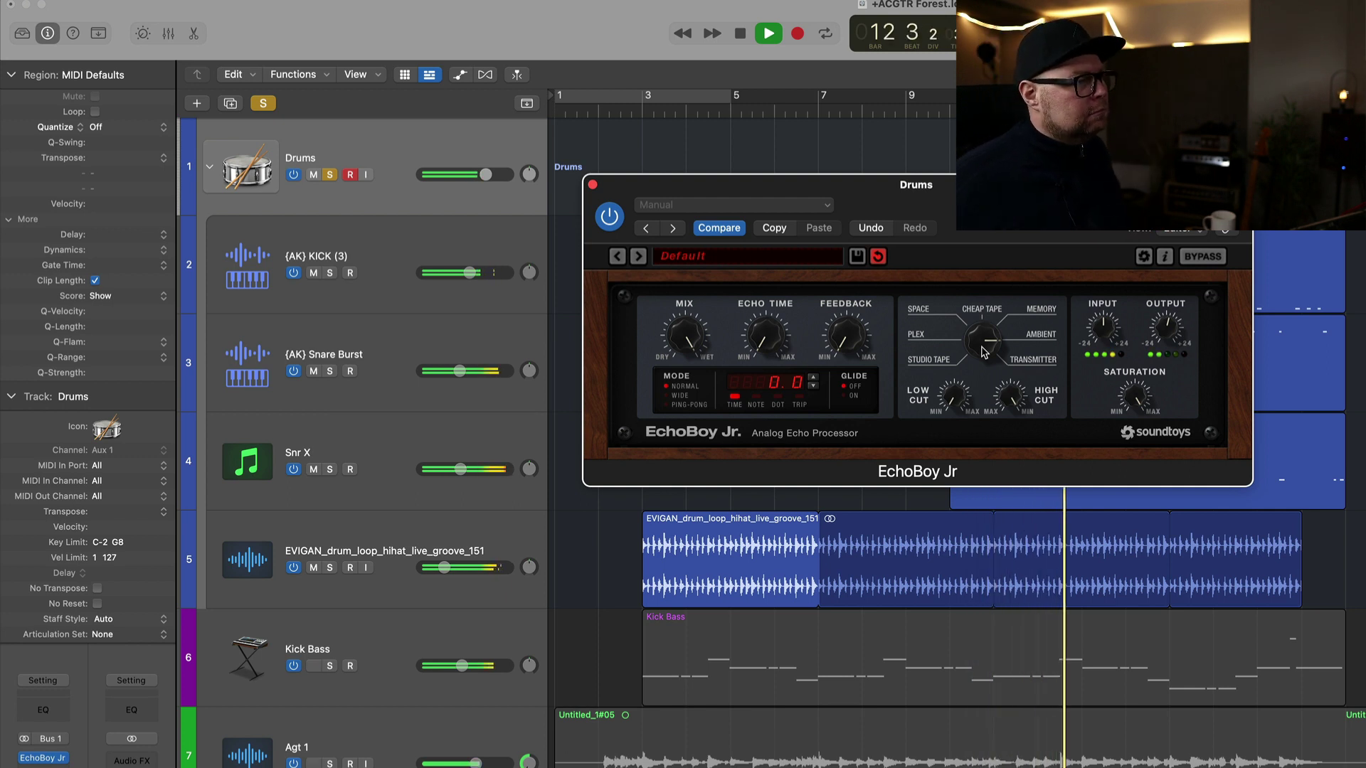
pyautogui.press('space')
pyautogui.press('space')
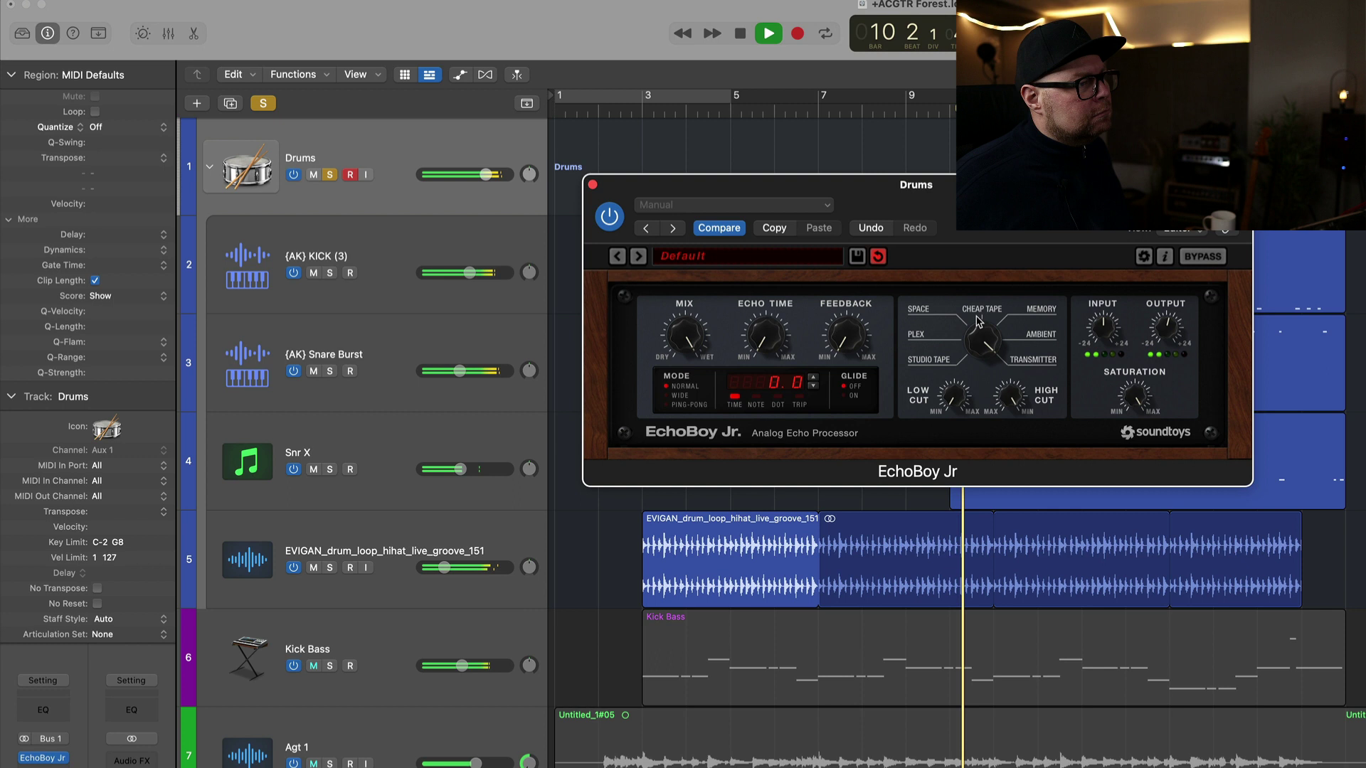
pyautogui.press('space')
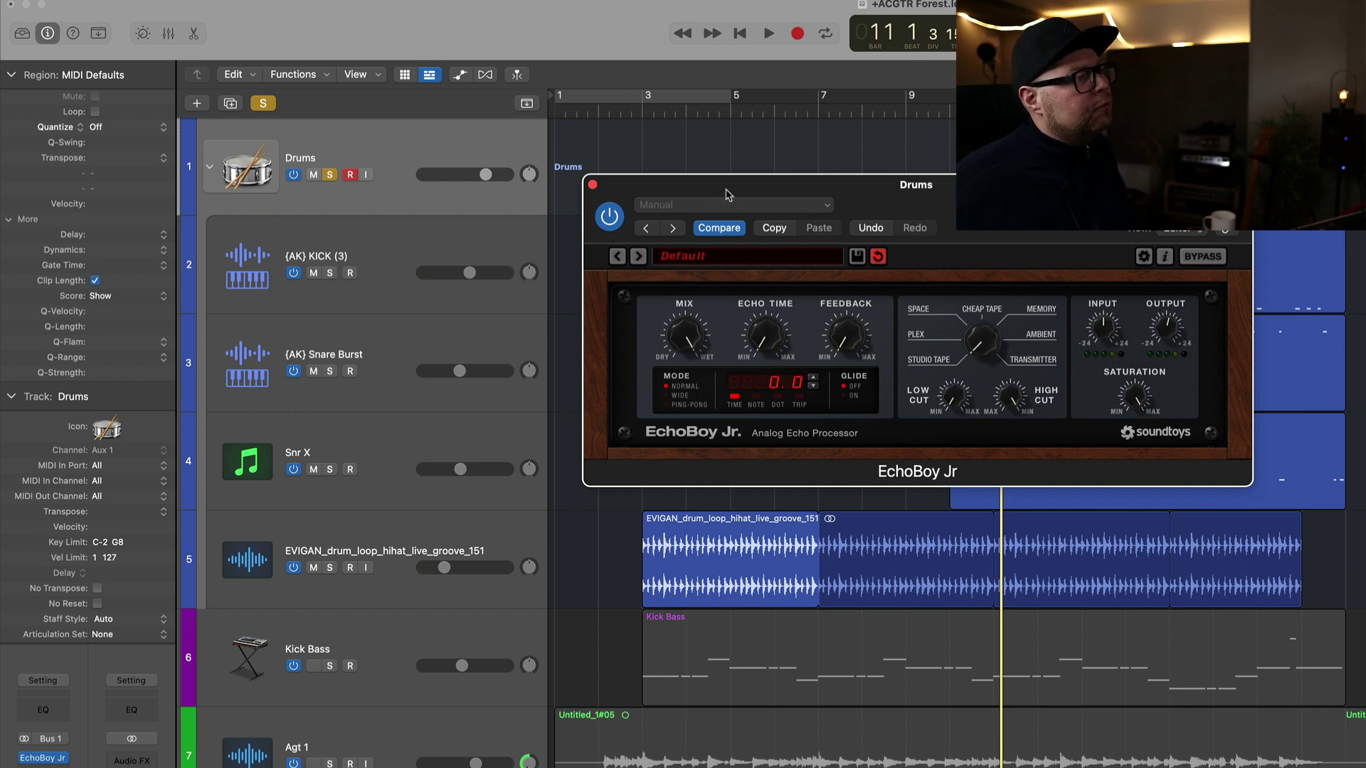
pyautogui.click(715, 207)
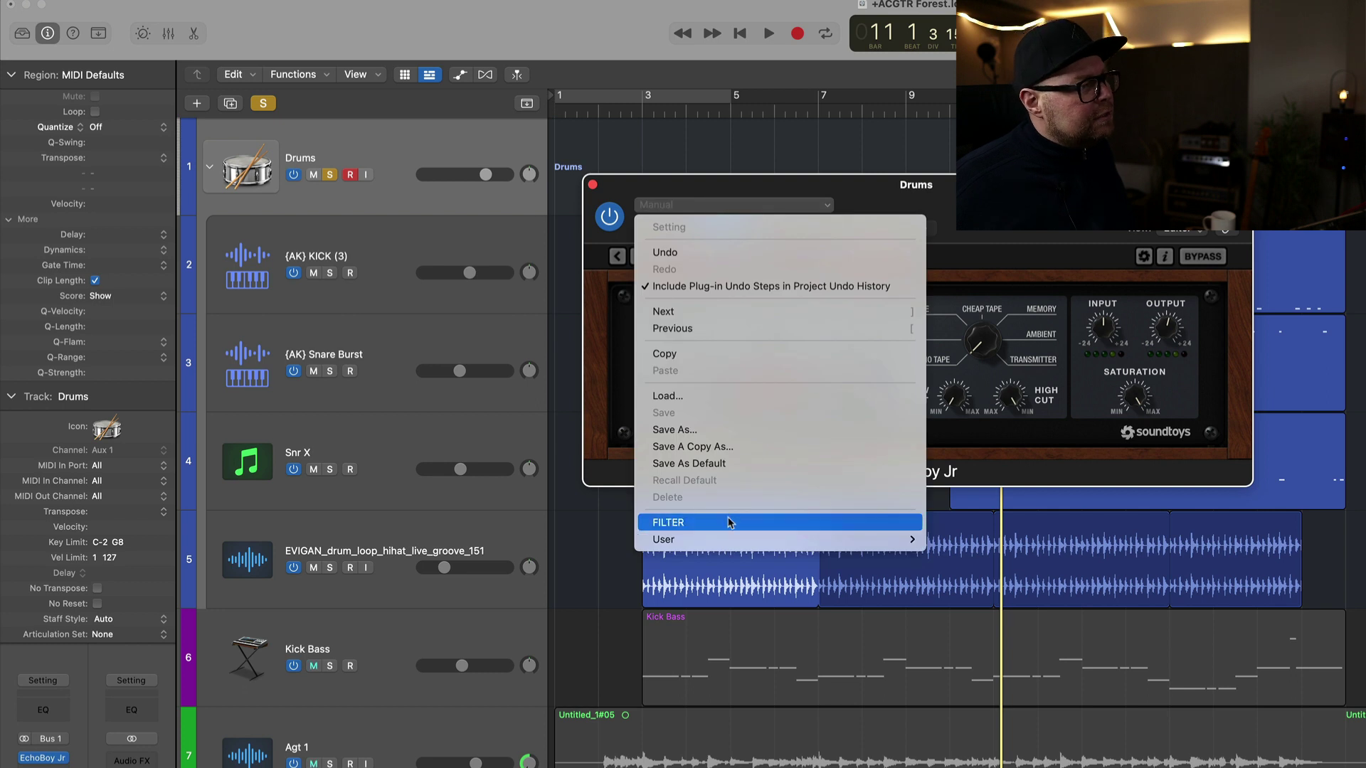
pyautogui.press('Escape')
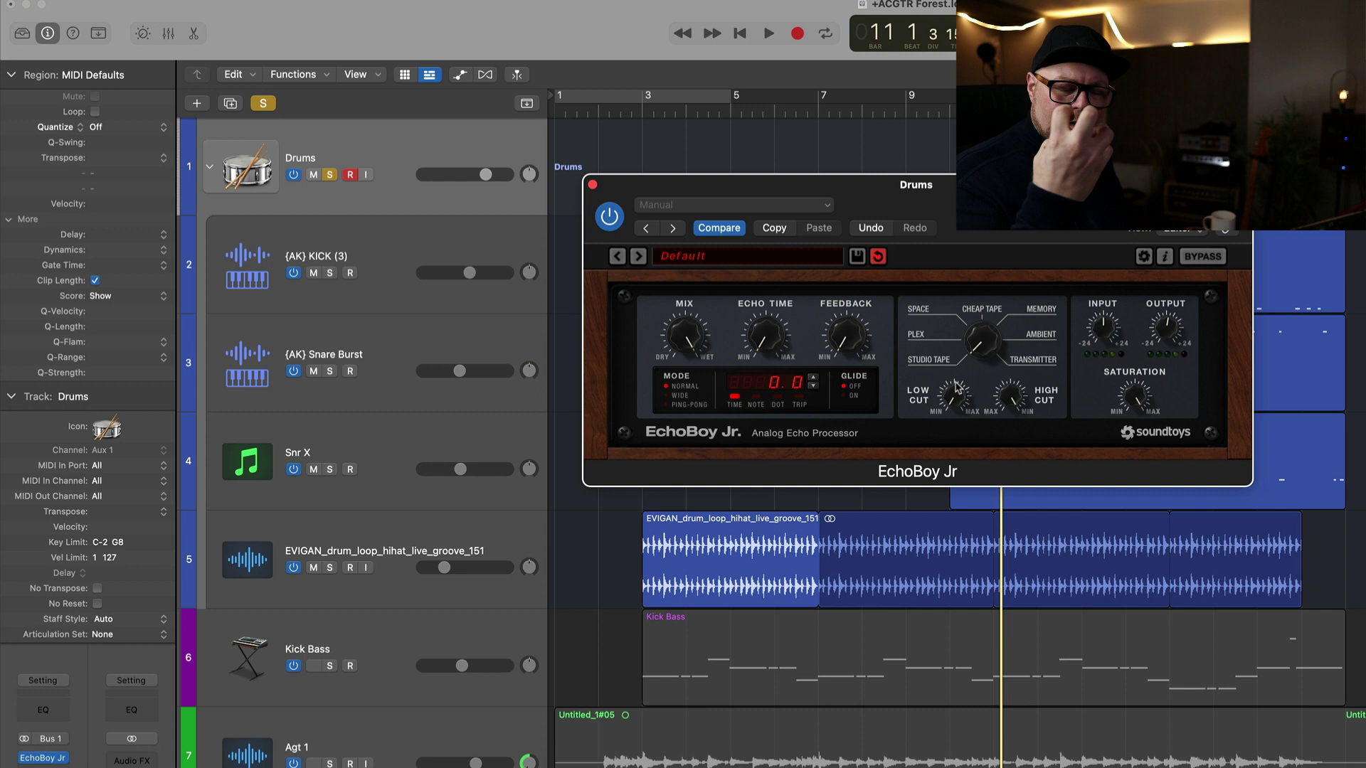
# Unsolo the Drums track and audition EchoBoy Jr in the full mix over several playbacks
pyautogui.press('space')
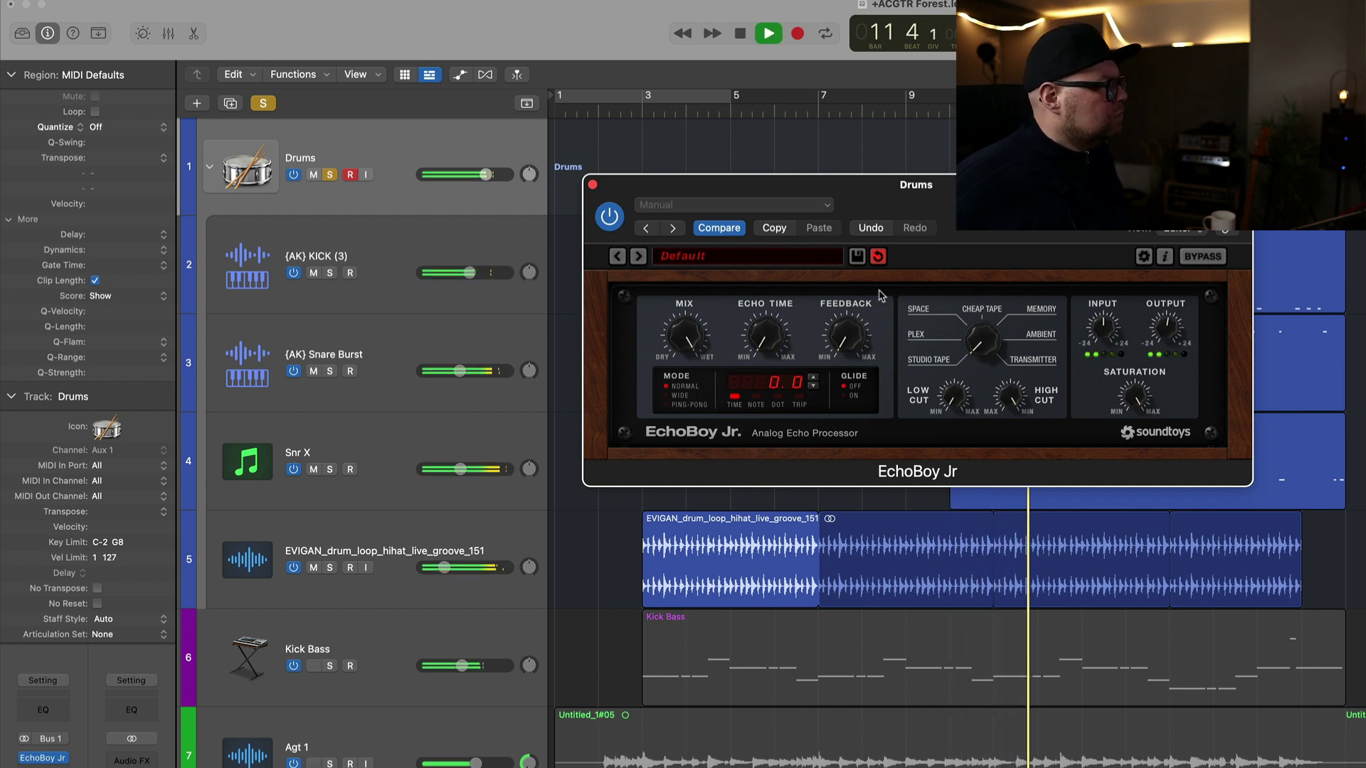
pyautogui.press('space')
pyautogui.click(330, 175)
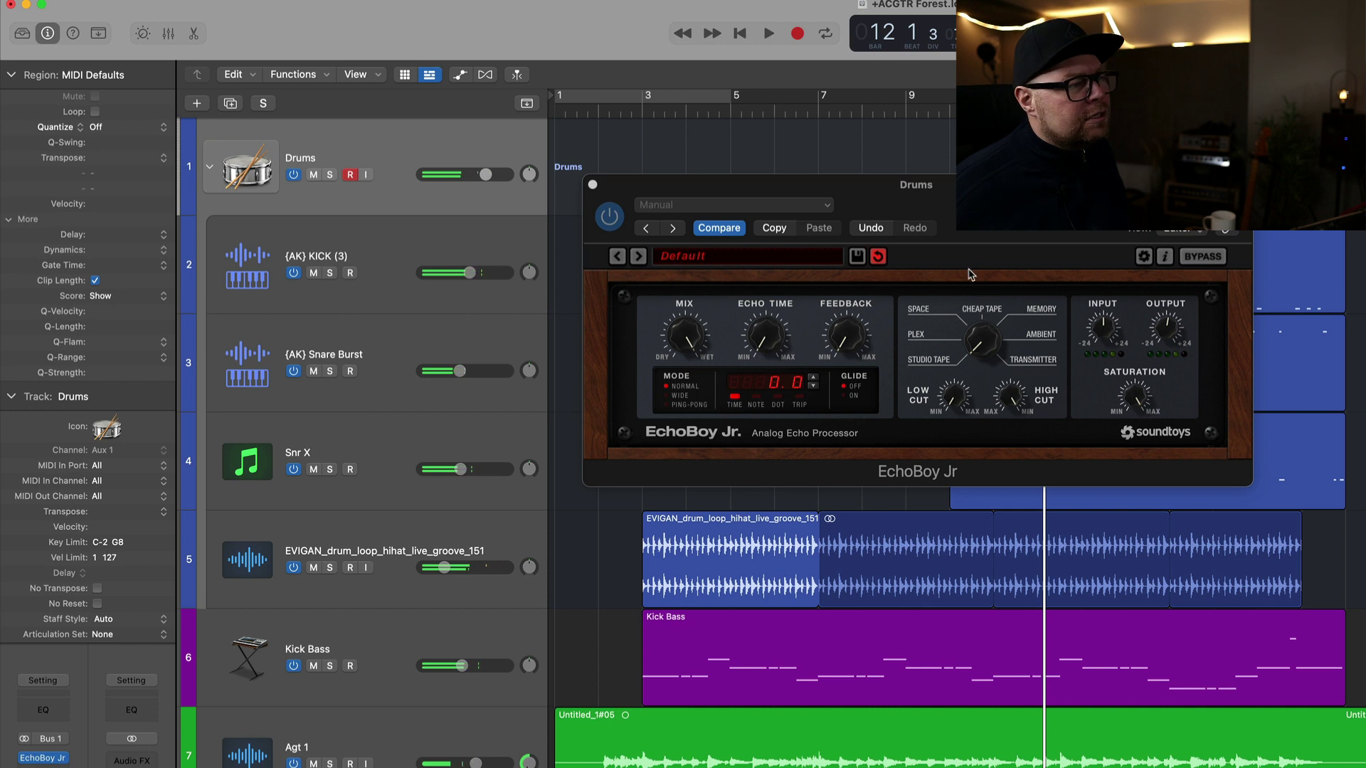
pyautogui.press('space')
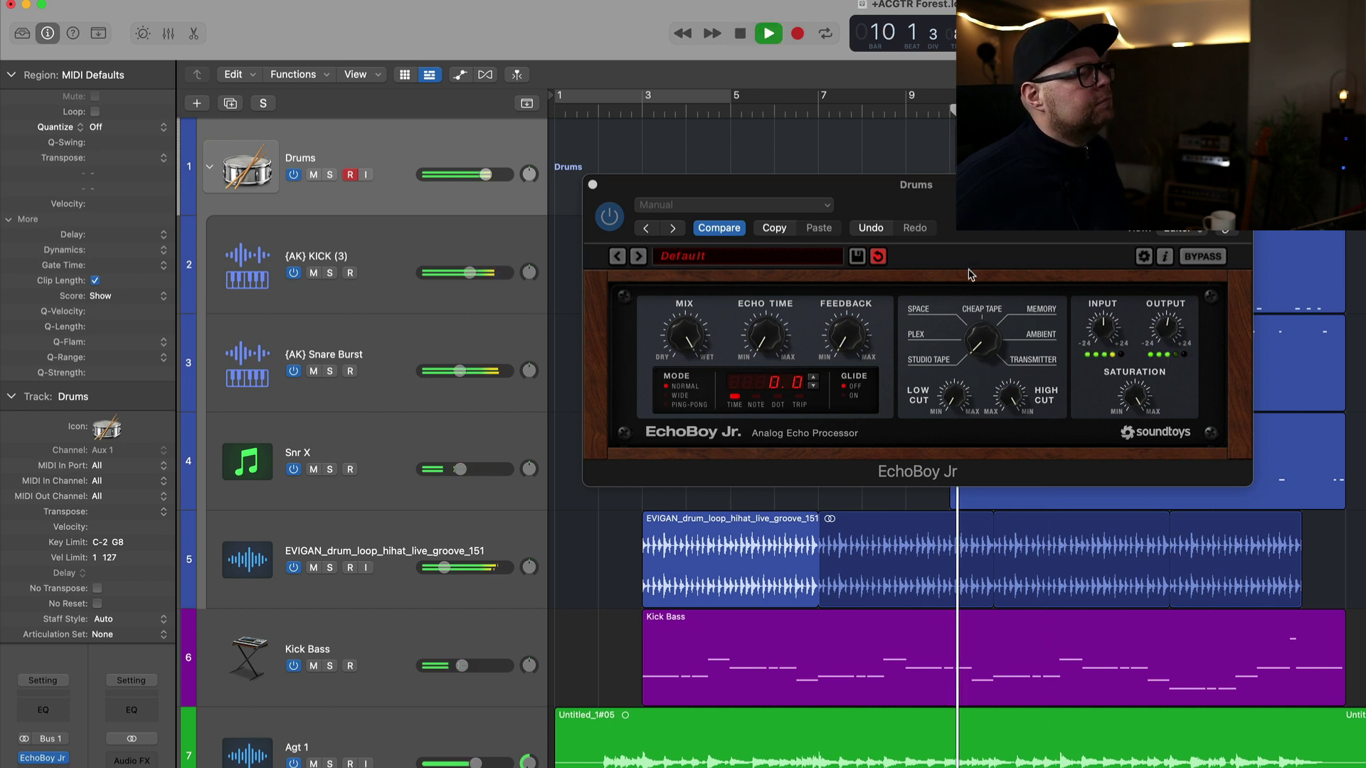
pyautogui.click(1175, 333)
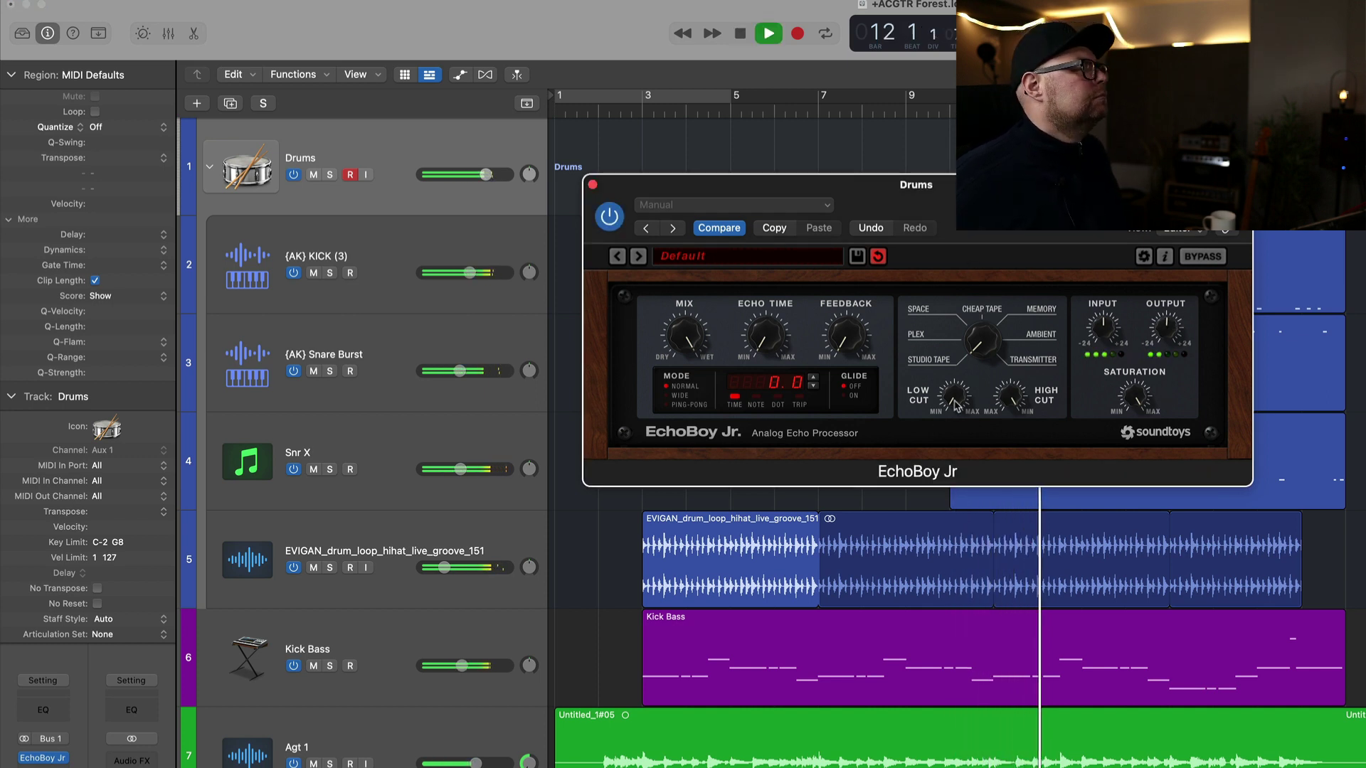
pyautogui.press('space')
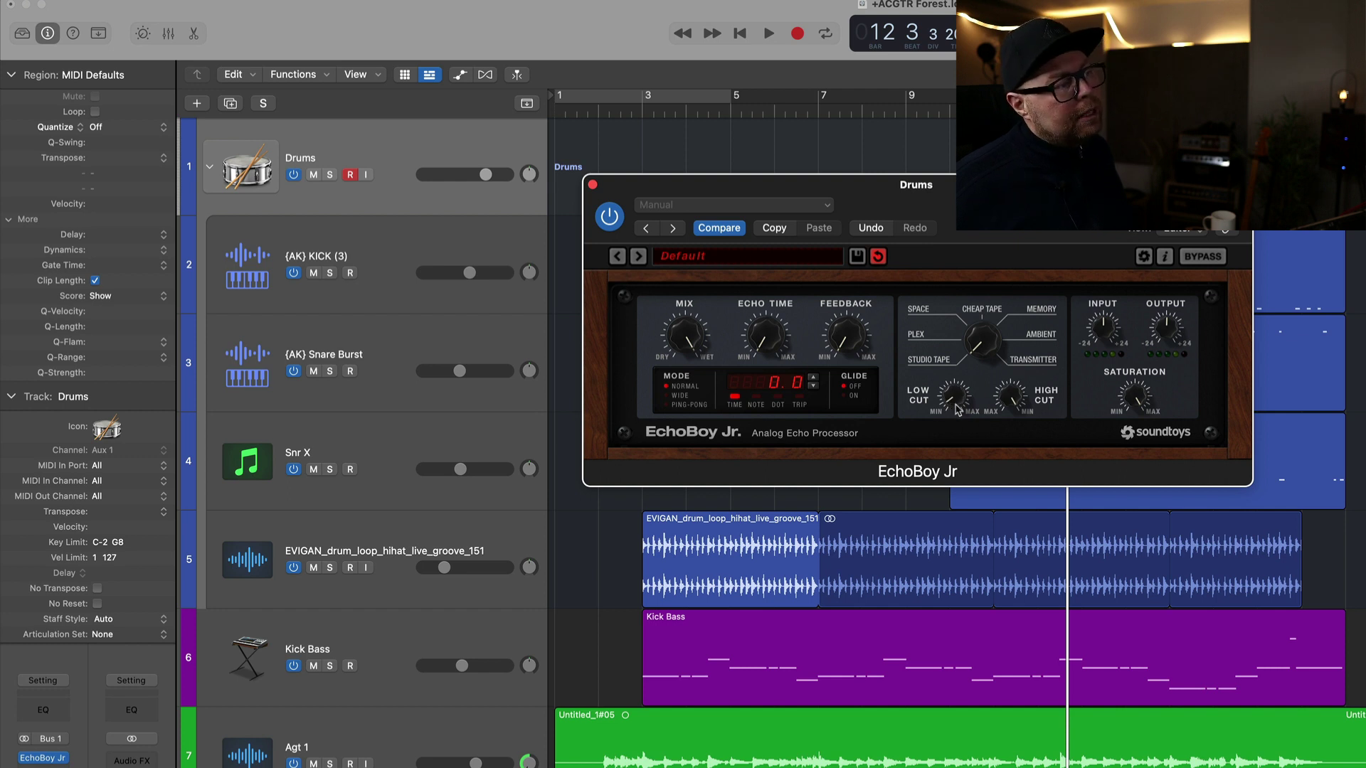
pyautogui.press('space')
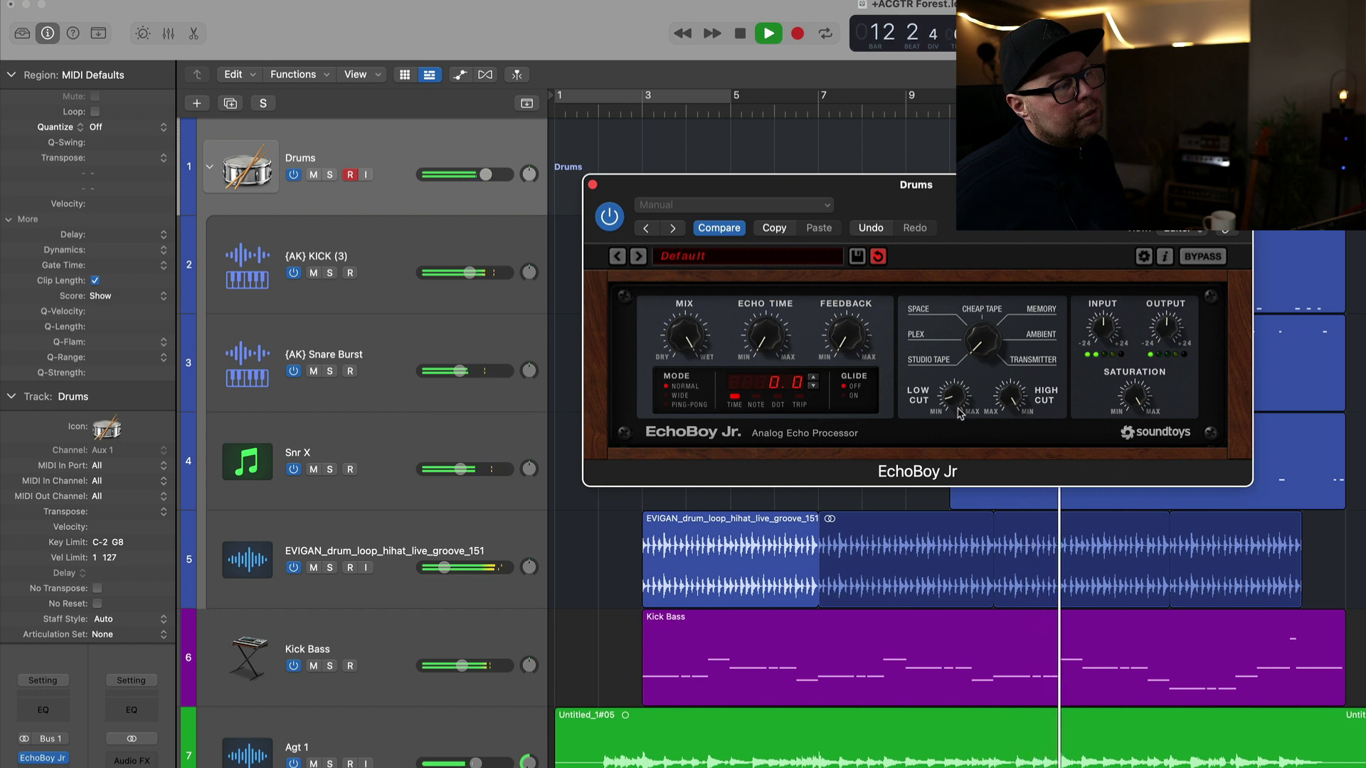
pyautogui.press('space')
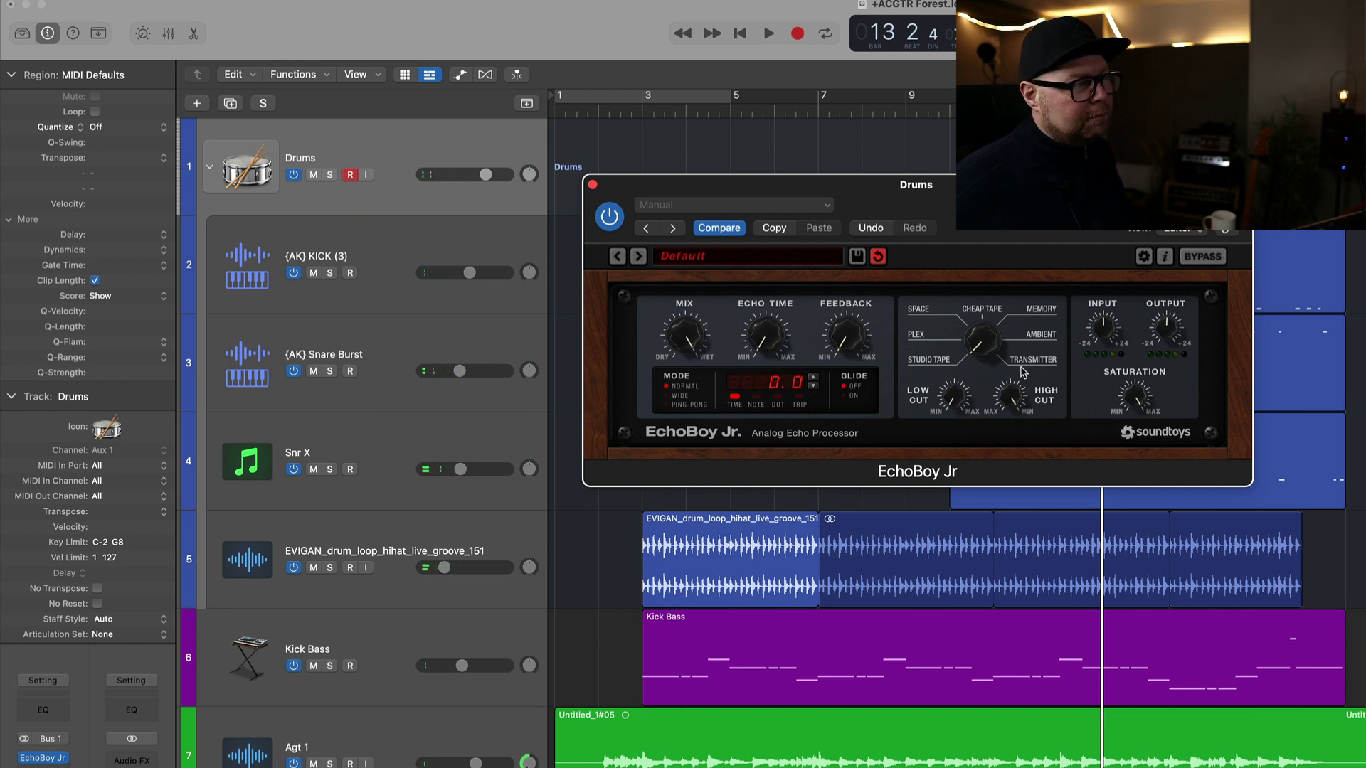
pyautogui.press('space')
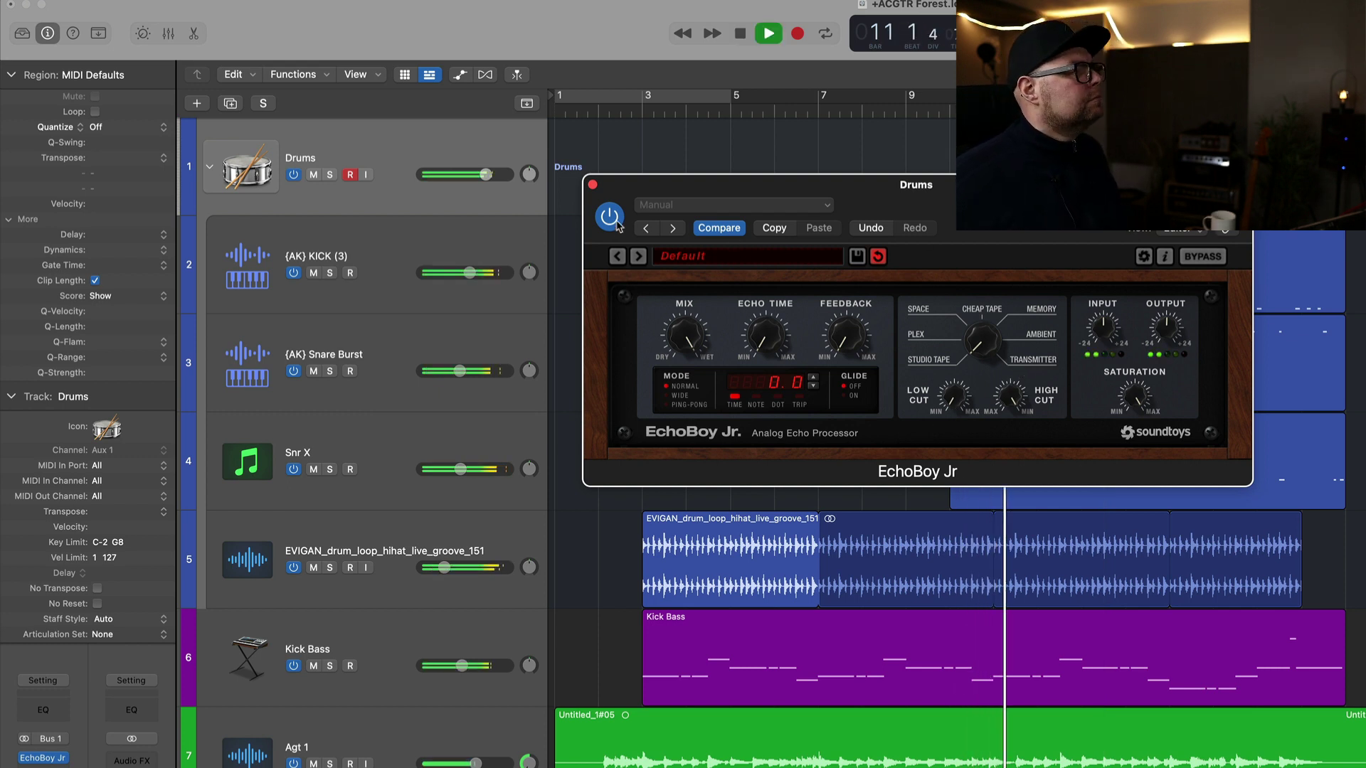
# Bypass and re-enable EchoBoy Jr to compare dry and wet drums, then stop playback
pyautogui.click(1207, 258)
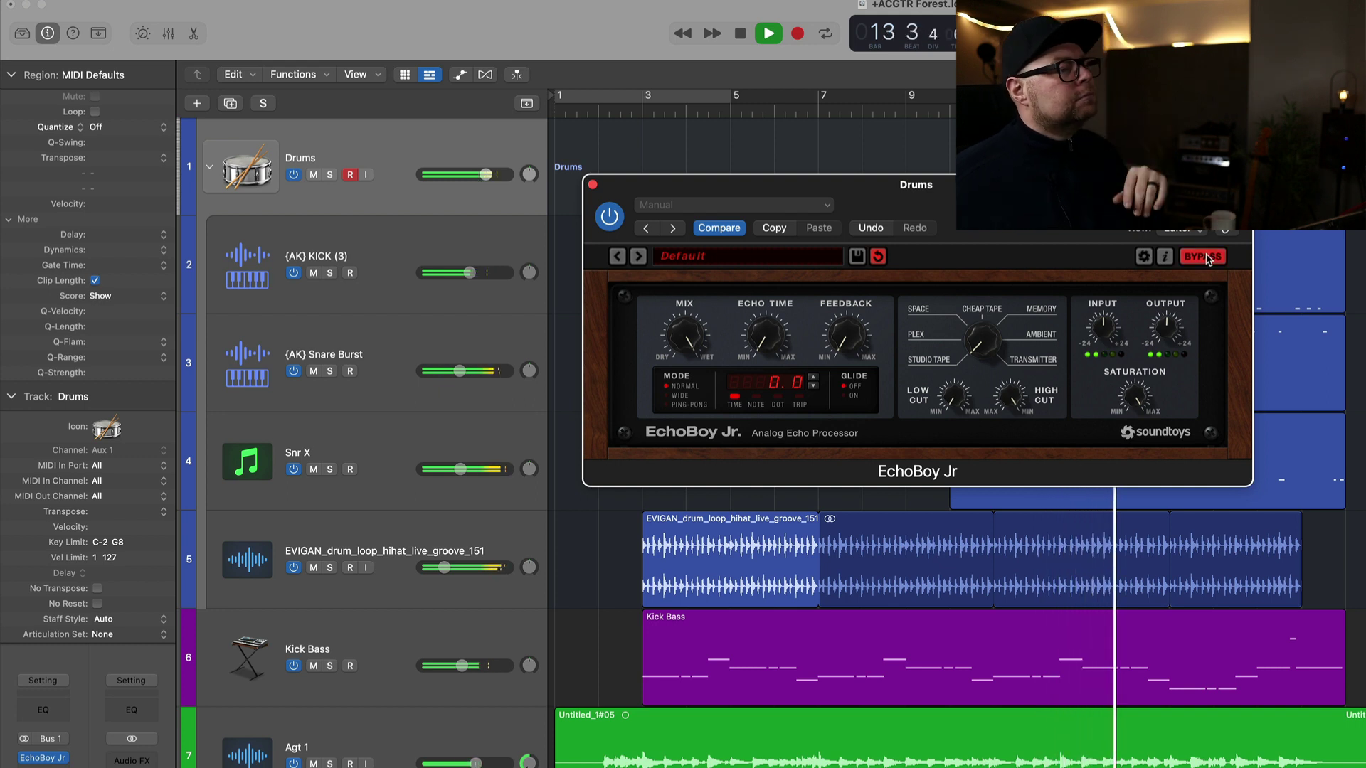
pyautogui.click(1207, 257)
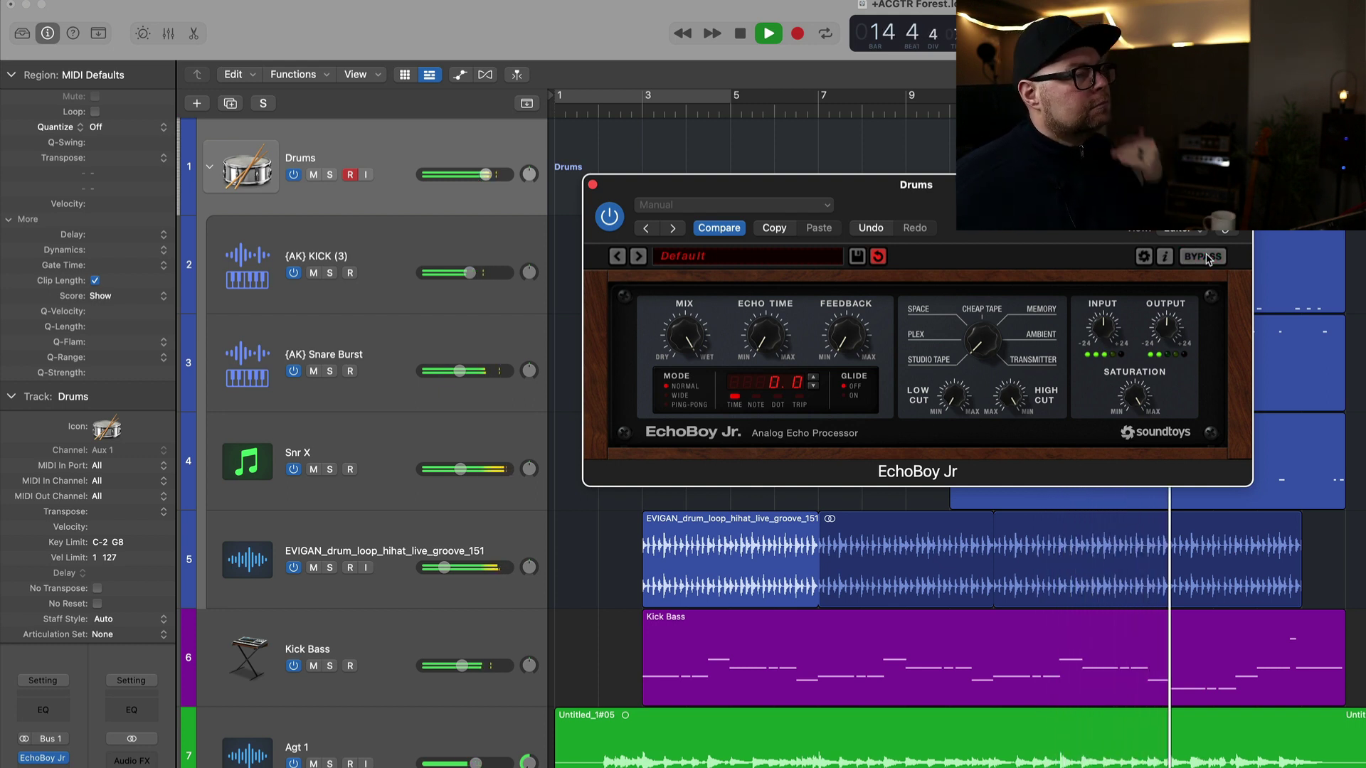
pyautogui.press('space')
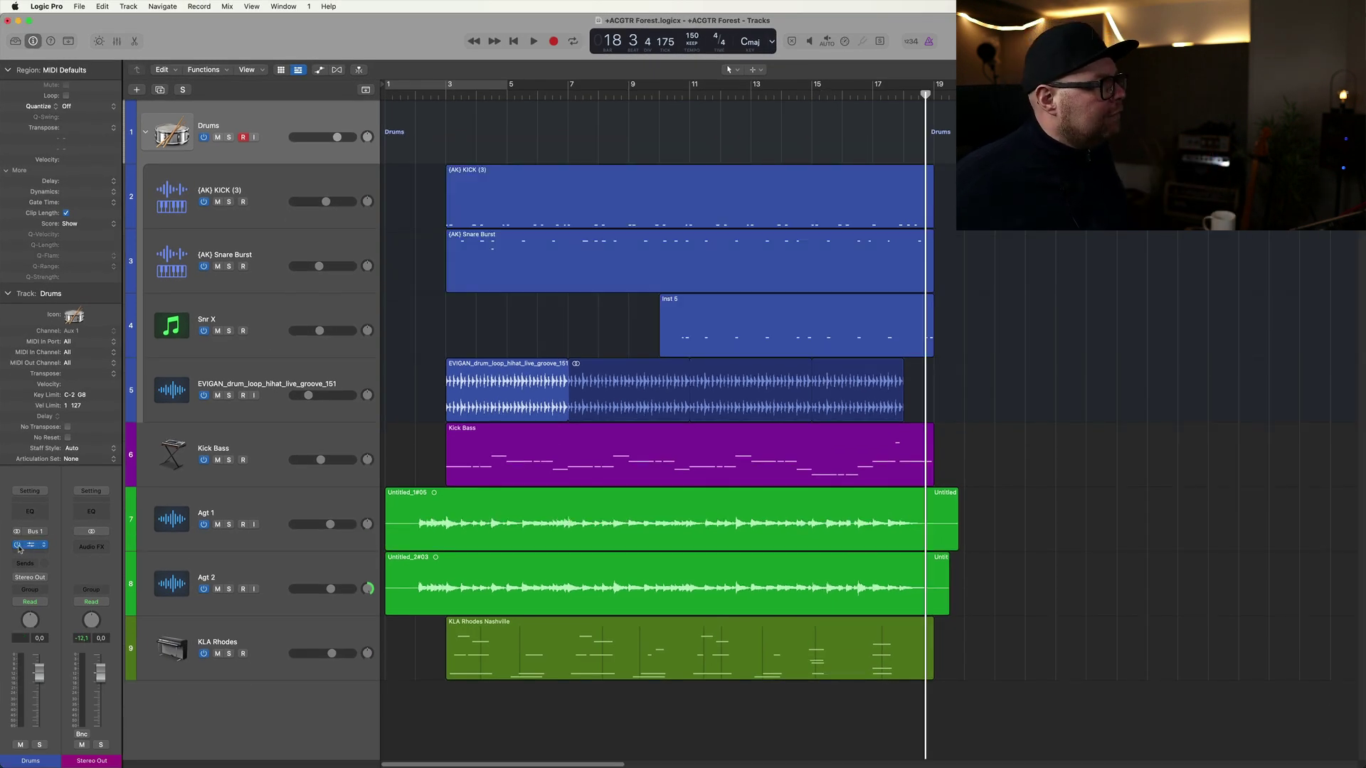
# Insert a stereo Tape Delay on Drums, solo Drums, and move the playhead to bar 11
pyautogui.click(43, 549)
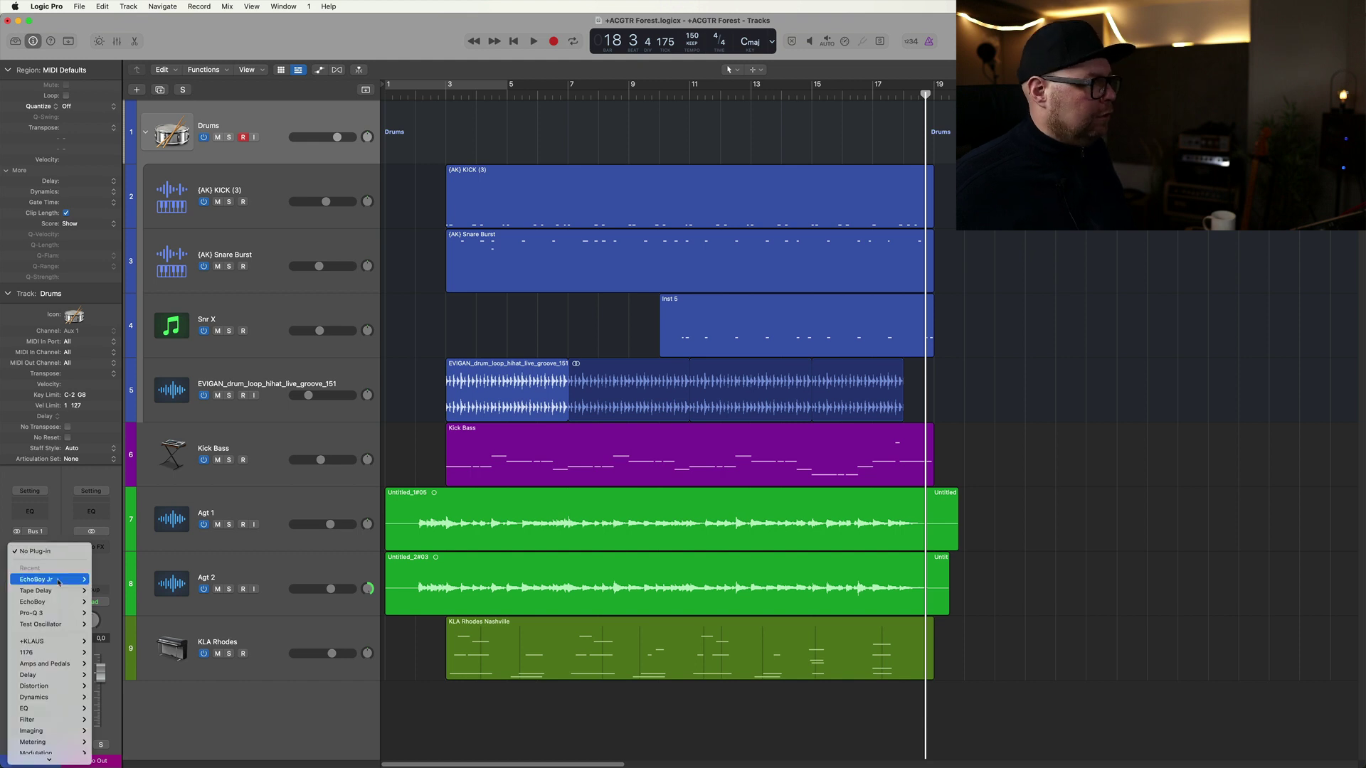
pyautogui.moveTo(63, 595)
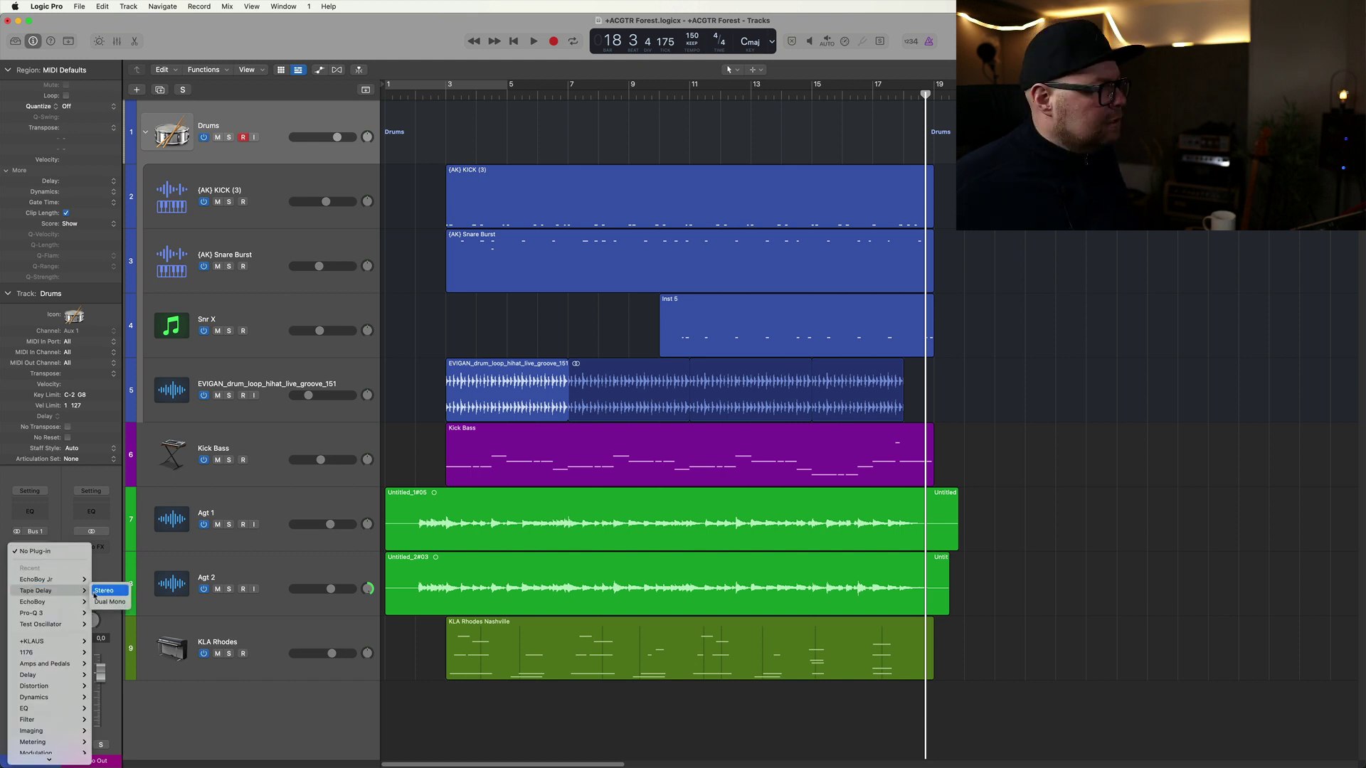
pyautogui.click(101, 591)
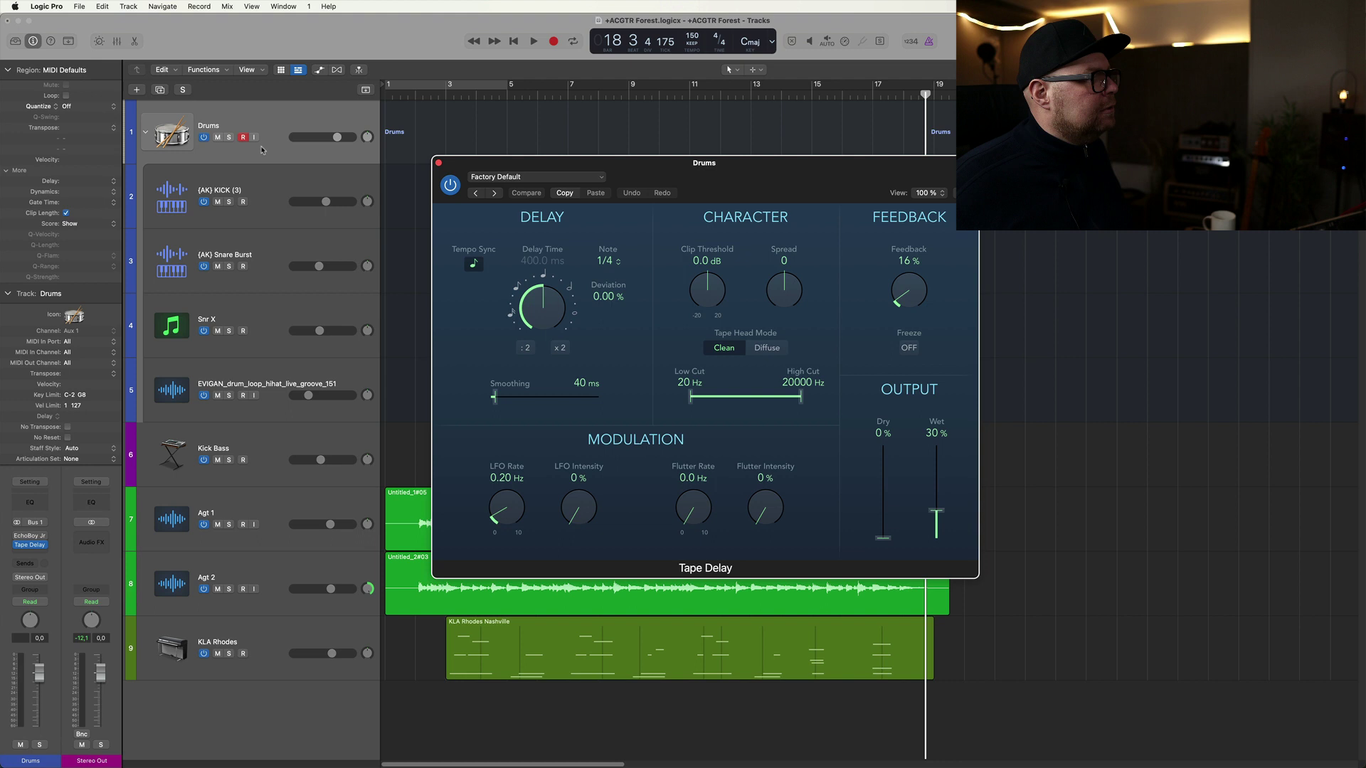
pyautogui.click(228, 137)
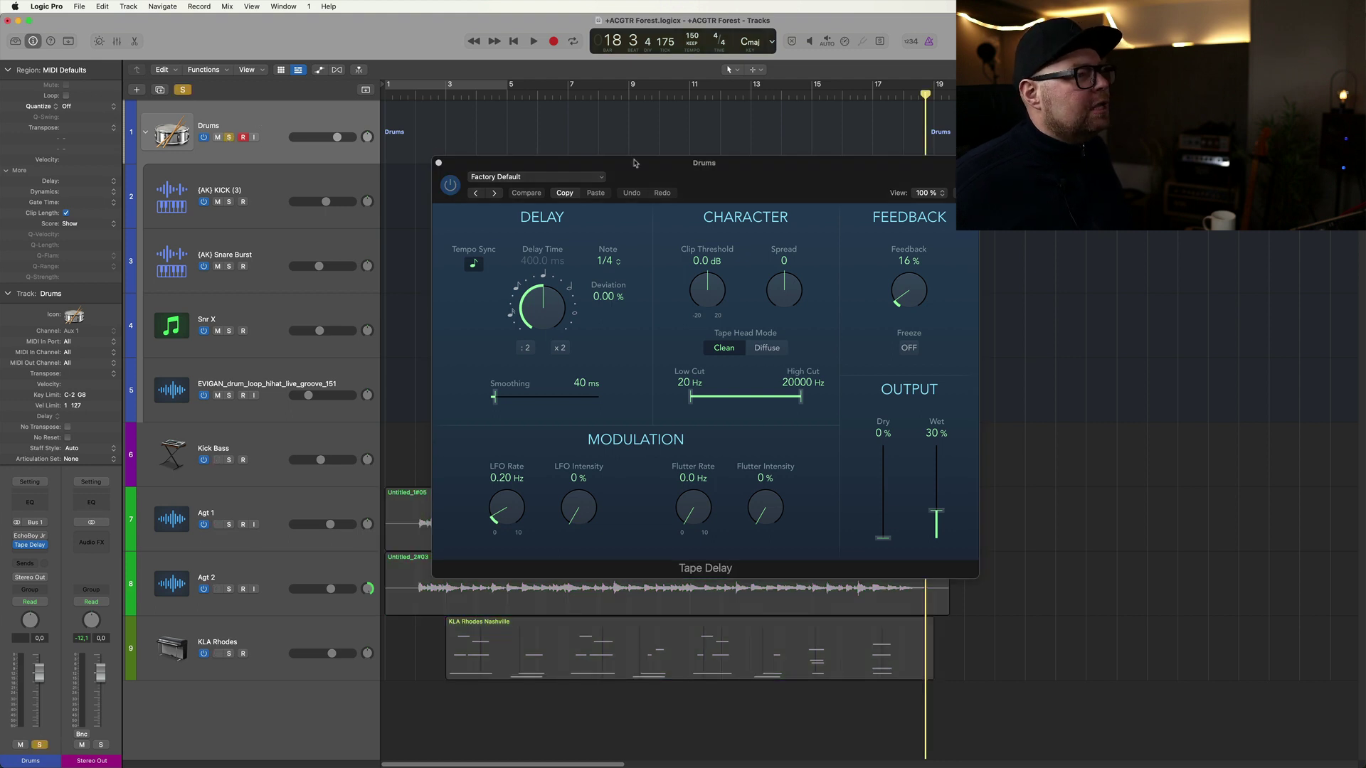
pyautogui.moveTo(653, 164); pyautogui.dragTo(680, 199)
pyautogui.click(688, 87)
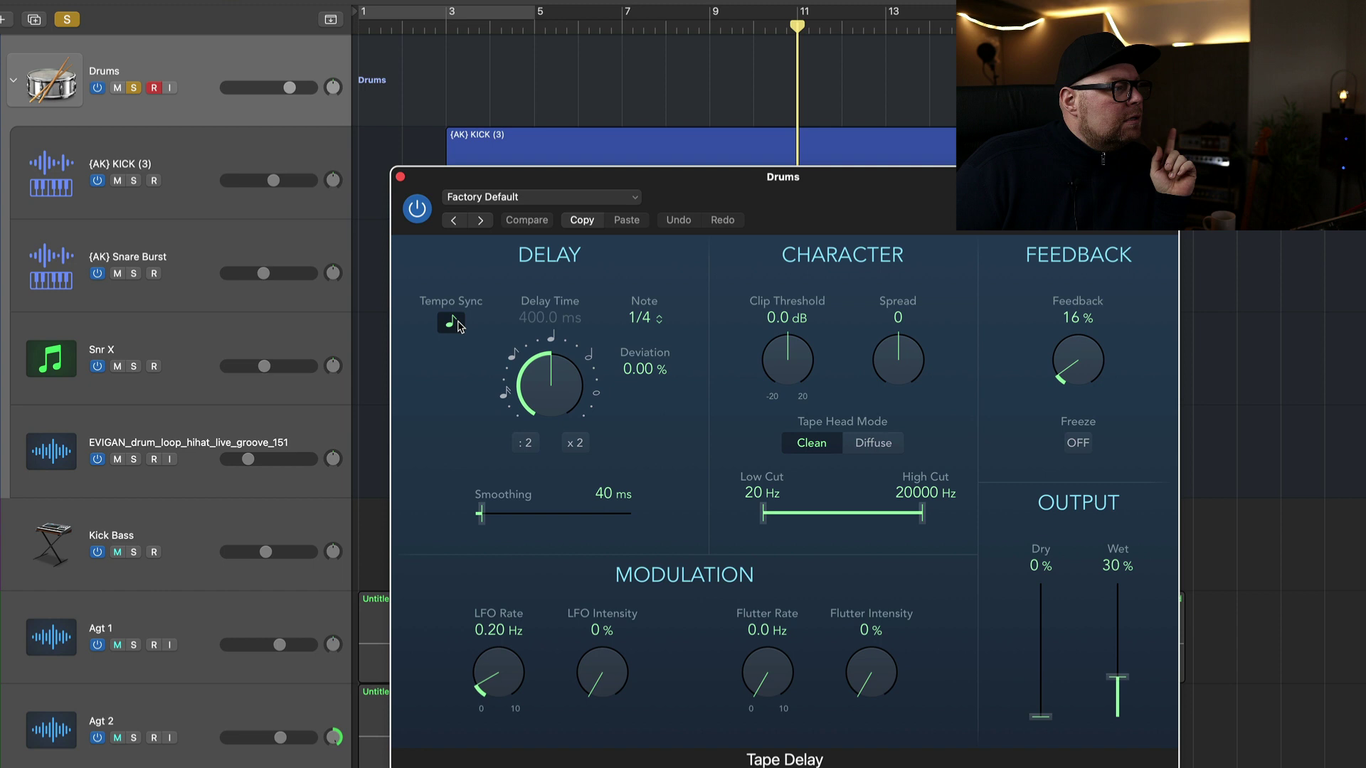
# Switch off Tempo Sync and bring the Tape Delay's delay time down to 0.0 ms
pyautogui.click(451, 323)
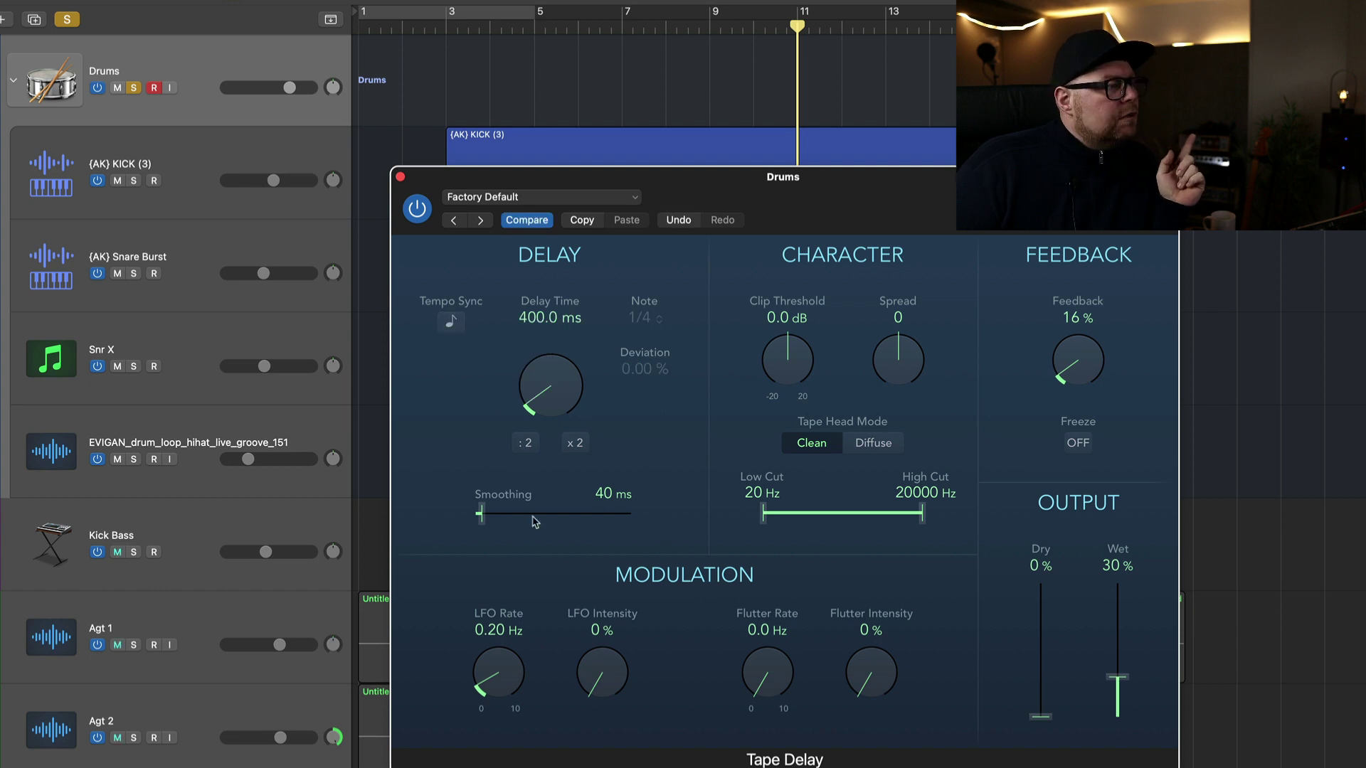
pyautogui.click(451, 323)
pyautogui.click(451, 323)
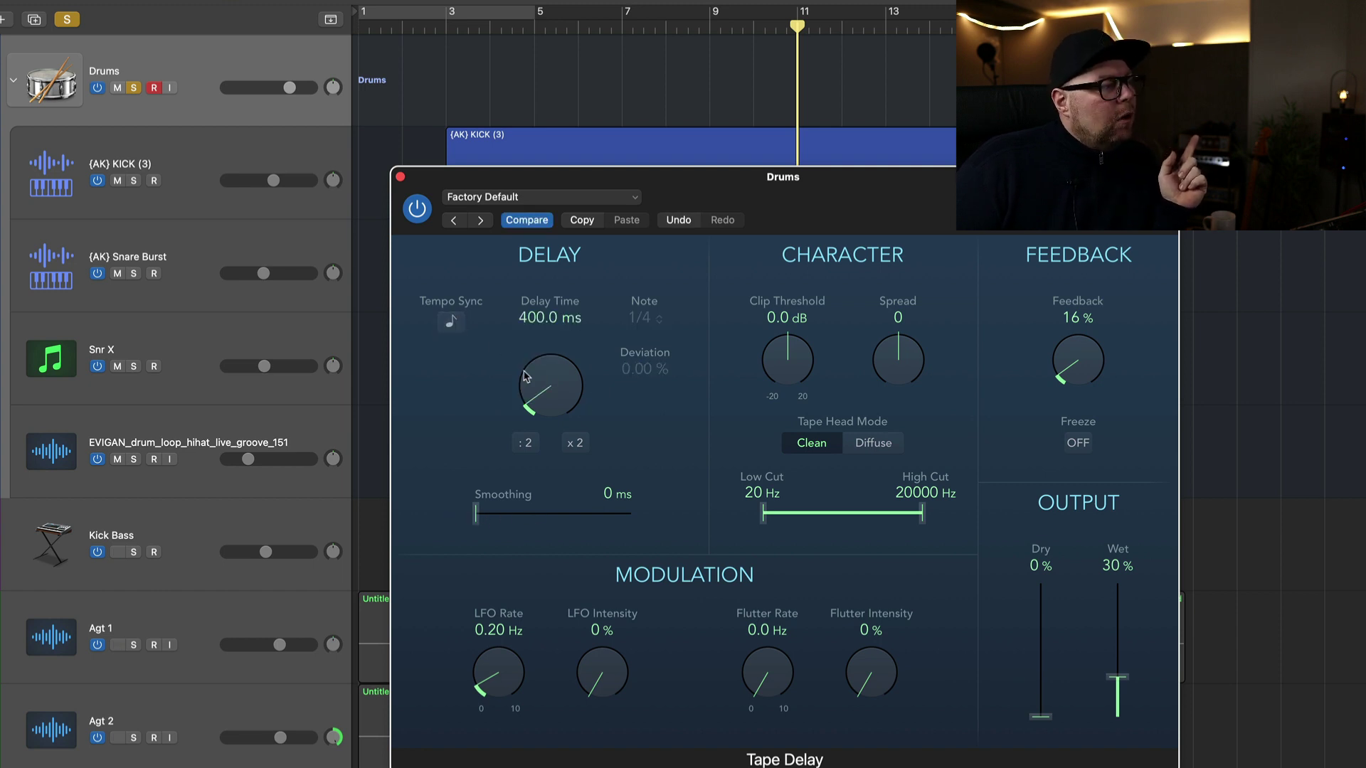
pyautogui.moveTo(550, 388); pyautogui.dragTo(553, 464)
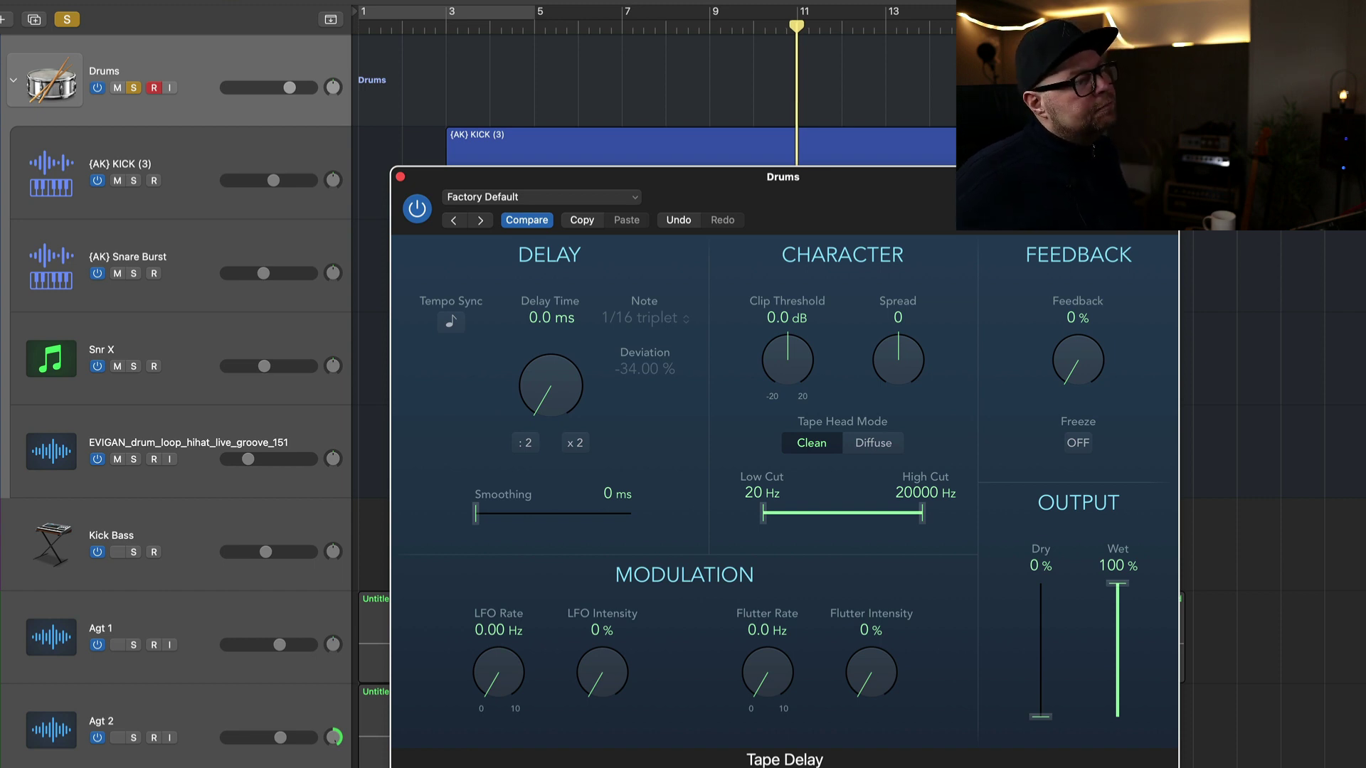
# Play the drums and compare the Tape Delay on versus off
pyautogui.press('space')
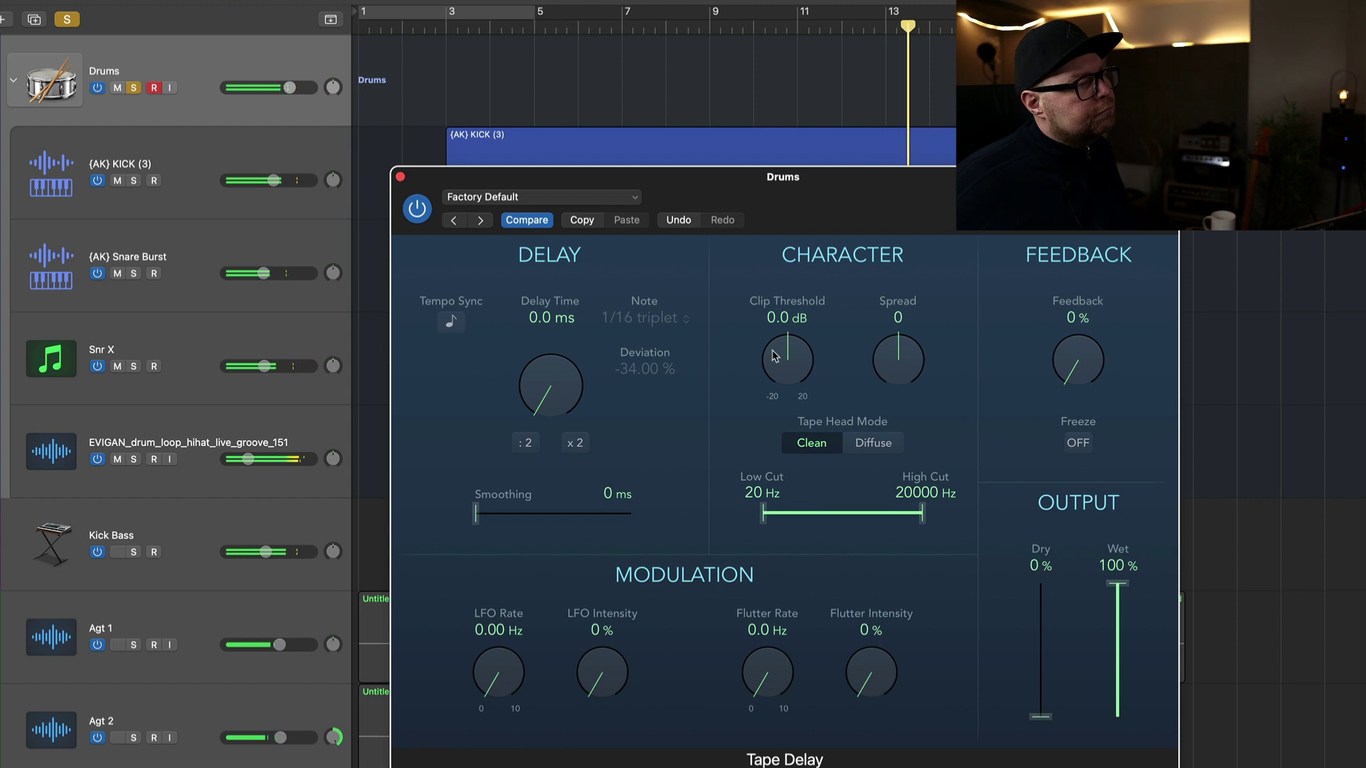
pyautogui.click(416, 210)
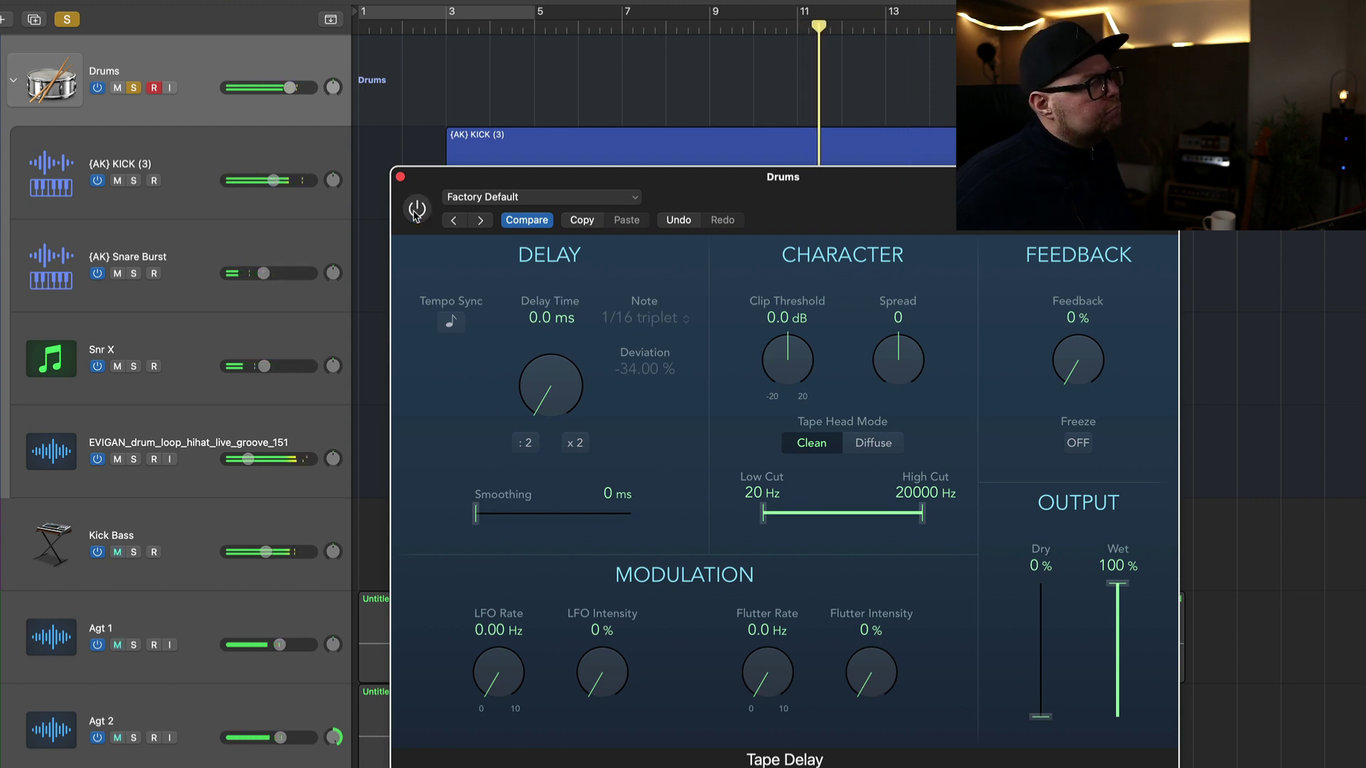
pyautogui.click(417, 210)
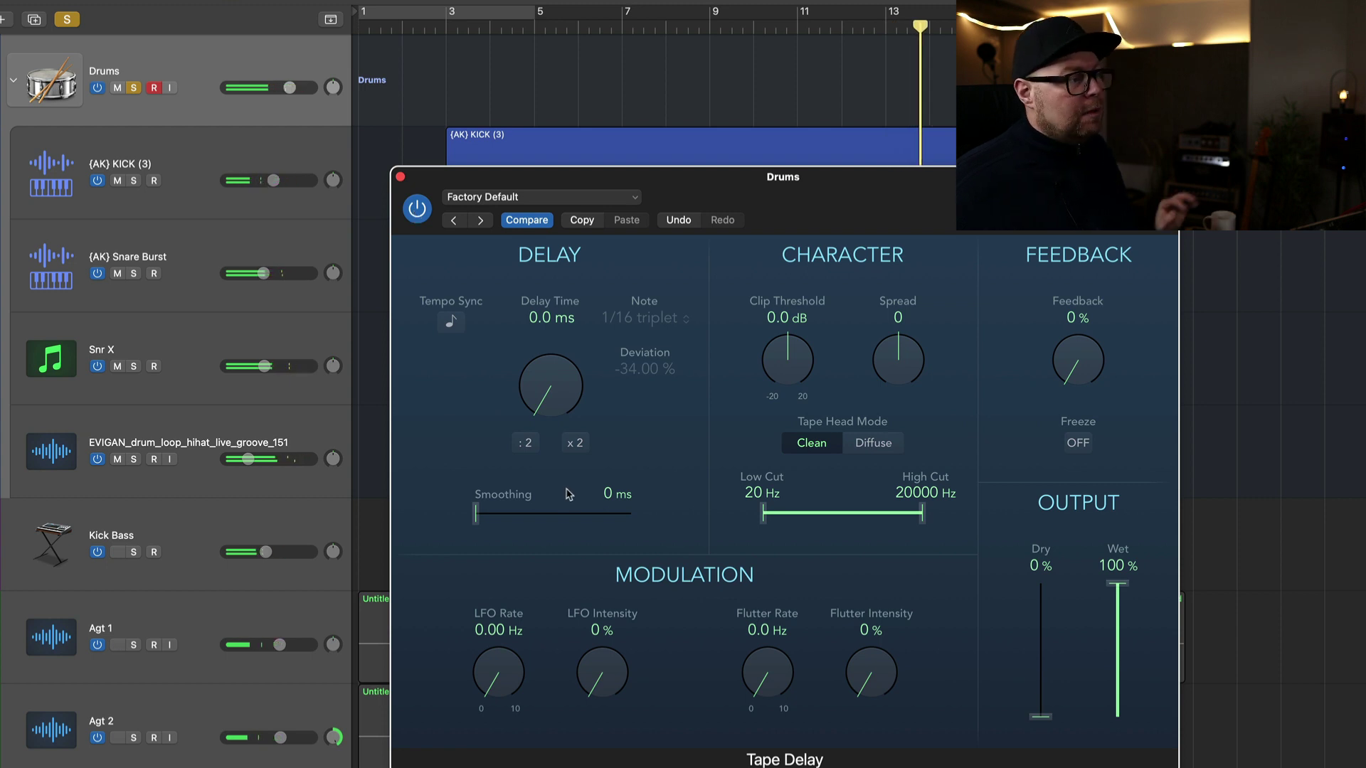
# Lower the Tape Delay's Clip Threshold to -3.2 dB and A/B it again from bar 11
pyautogui.click(238, 590)
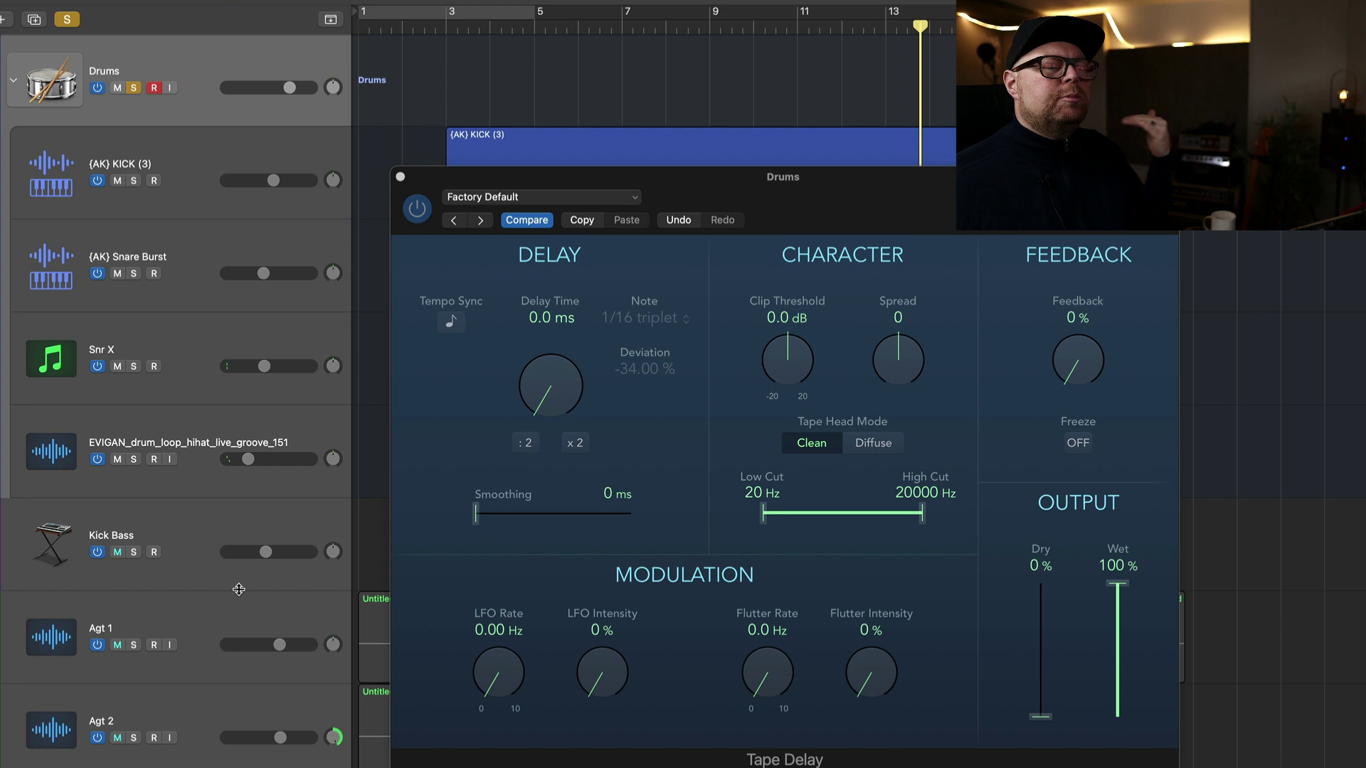
pyautogui.moveTo(1129, 567); pyautogui.dragTo(1128, 569)
pyautogui.press('space')
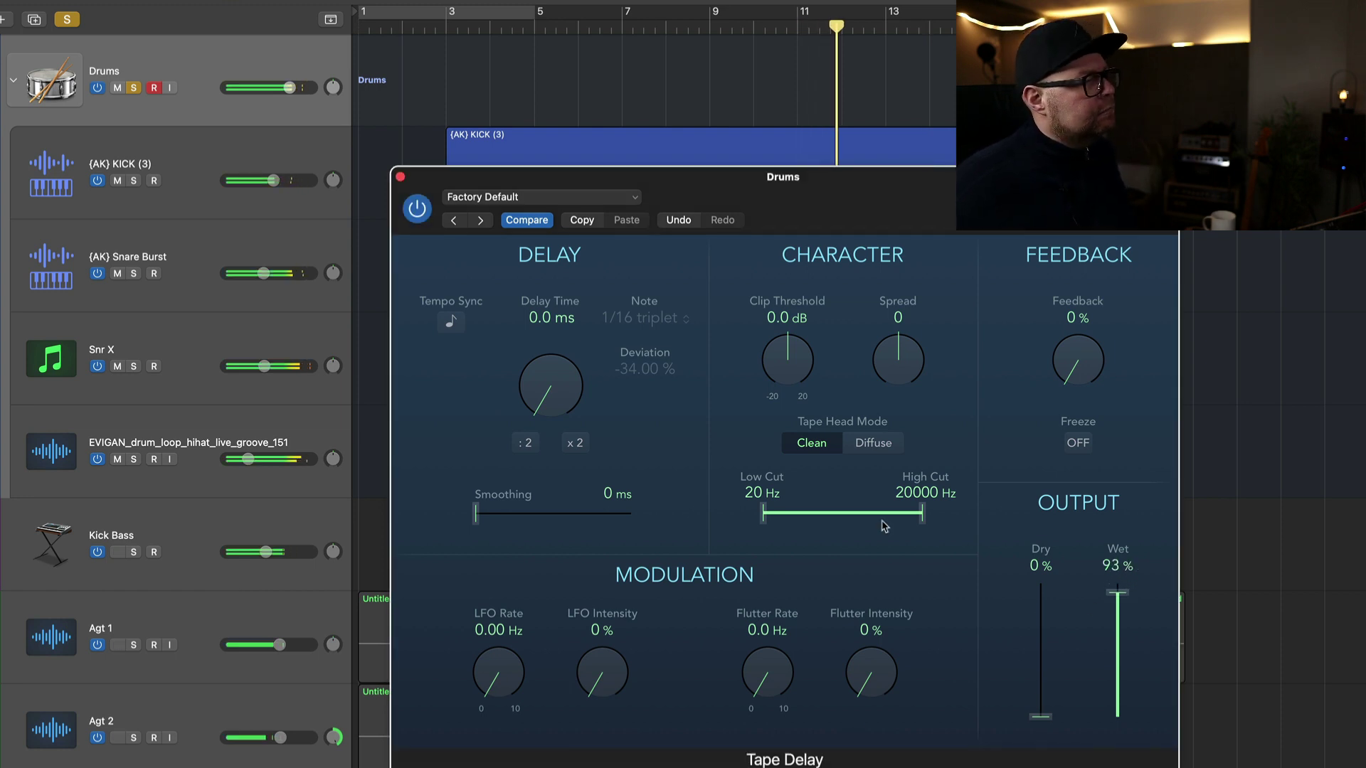
pyautogui.click(417, 208)
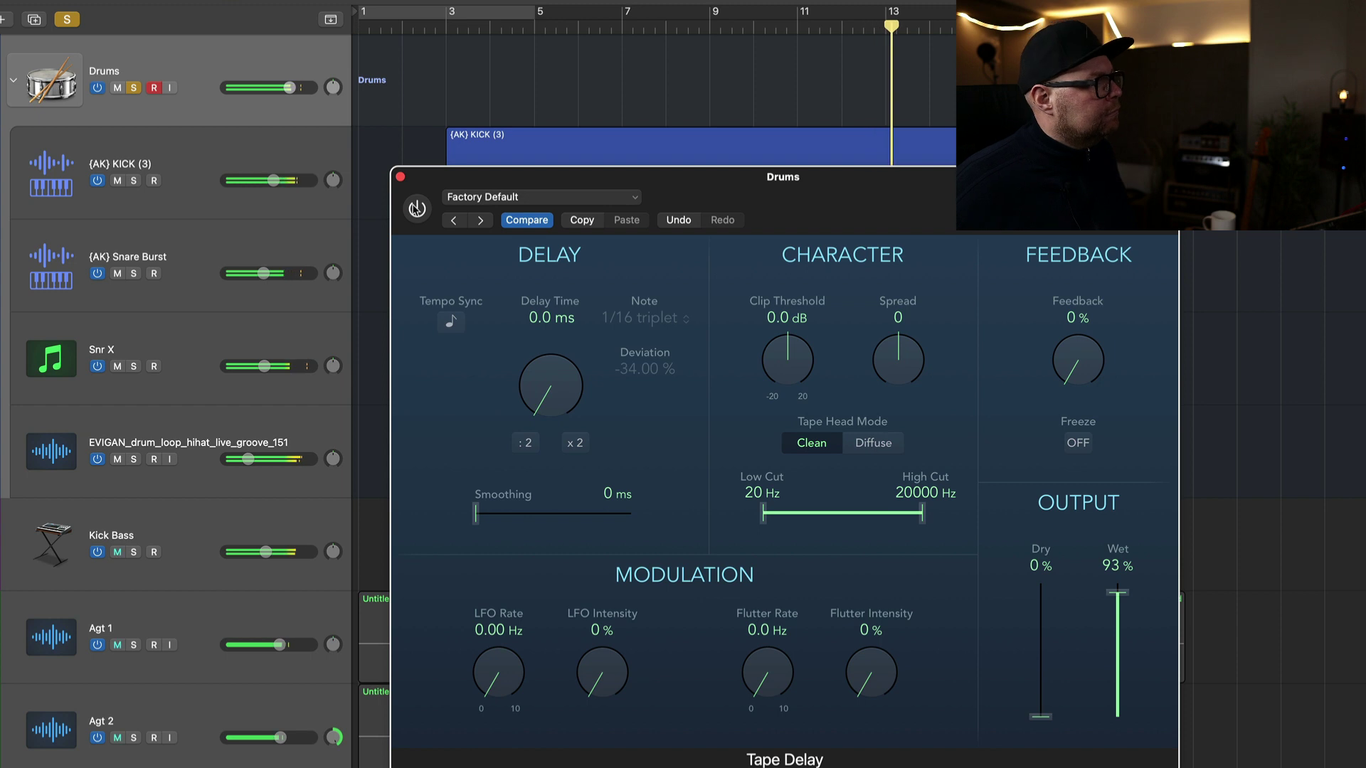
pyautogui.click(417, 209)
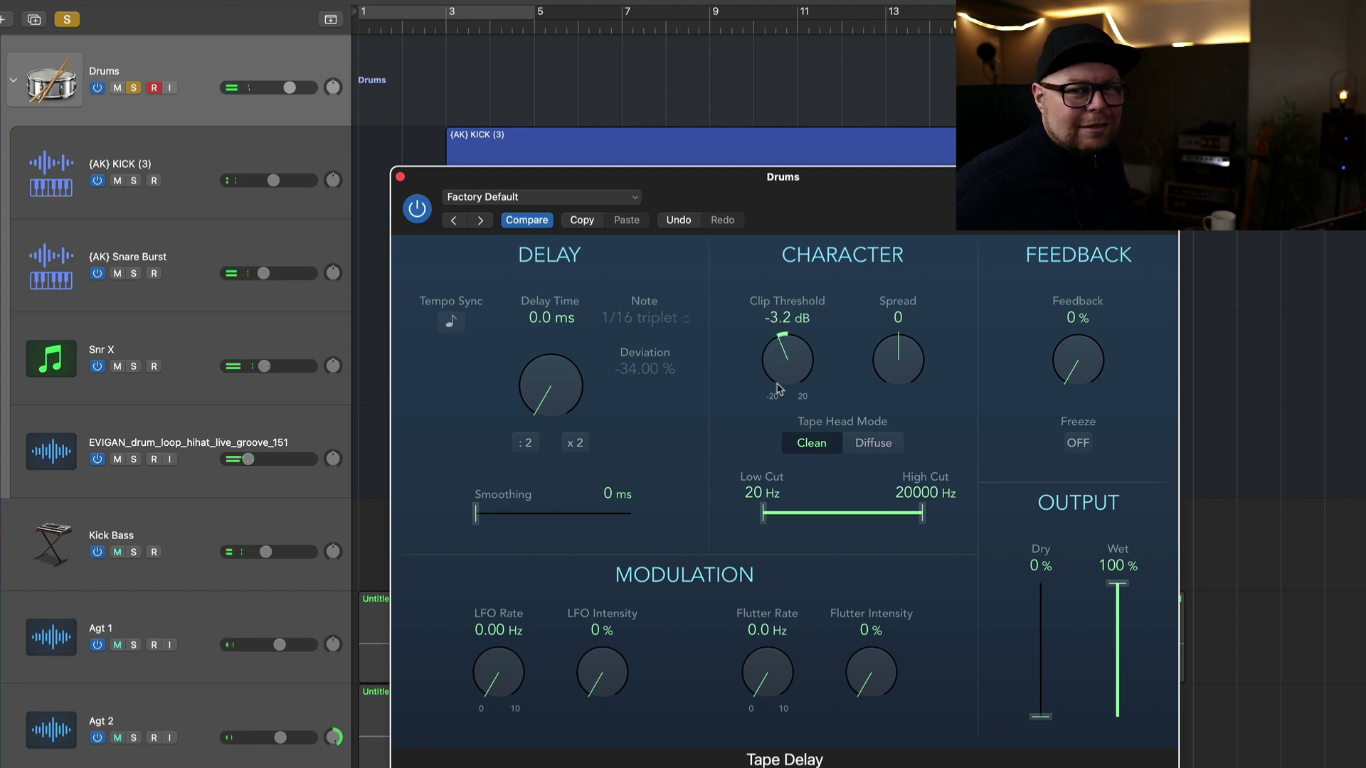
# Drop the Clip Threshold to -8.6 dB to clip the drum transients, then bypass the Tape Delay
pyautogui.moveTo(778, 369)
pyautogui.mouseDown()
pyautogui.moveTo(782, 436)
pyautogui.moveTo(793, 374)
pyautogui.mouseUp()
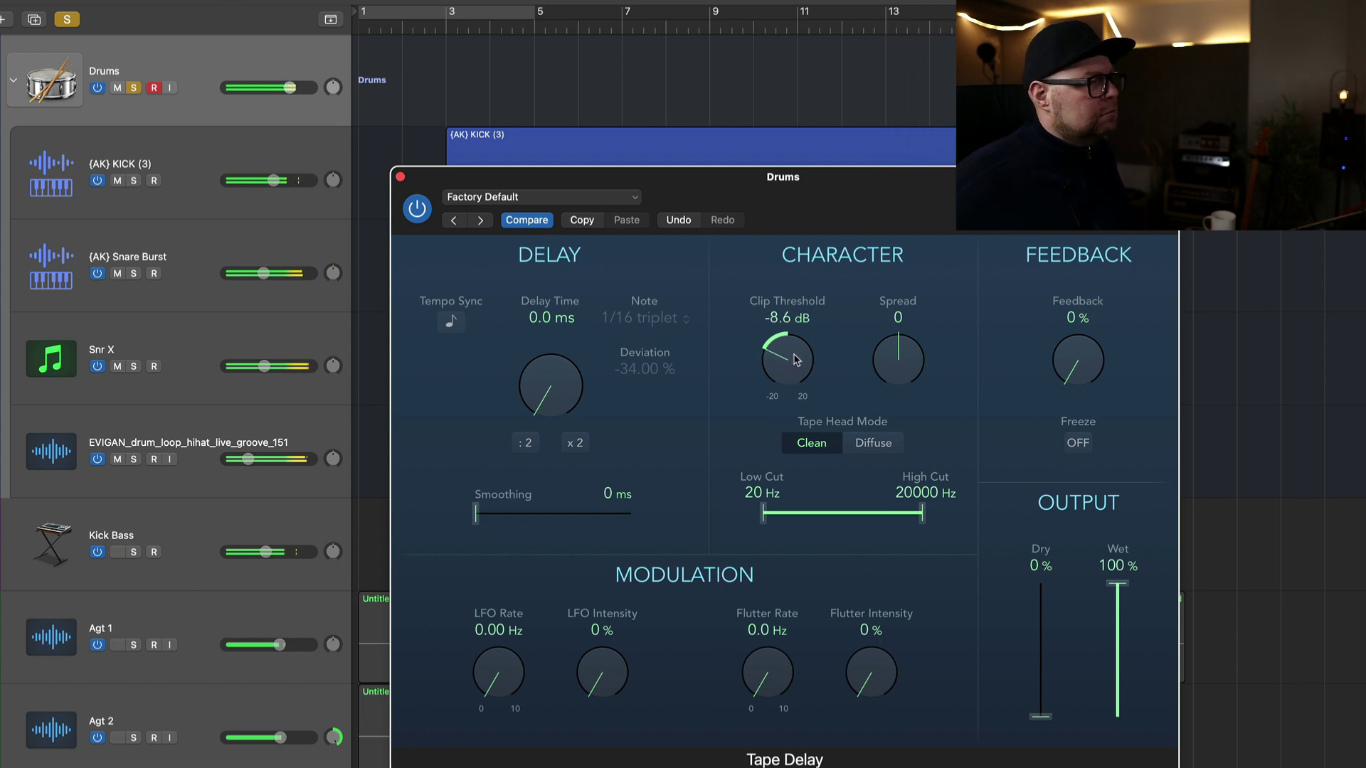
pyautogui.moveTo(419, 228); pyautogui.dragTo(429, 228)
pyautogui.click(428, 208)
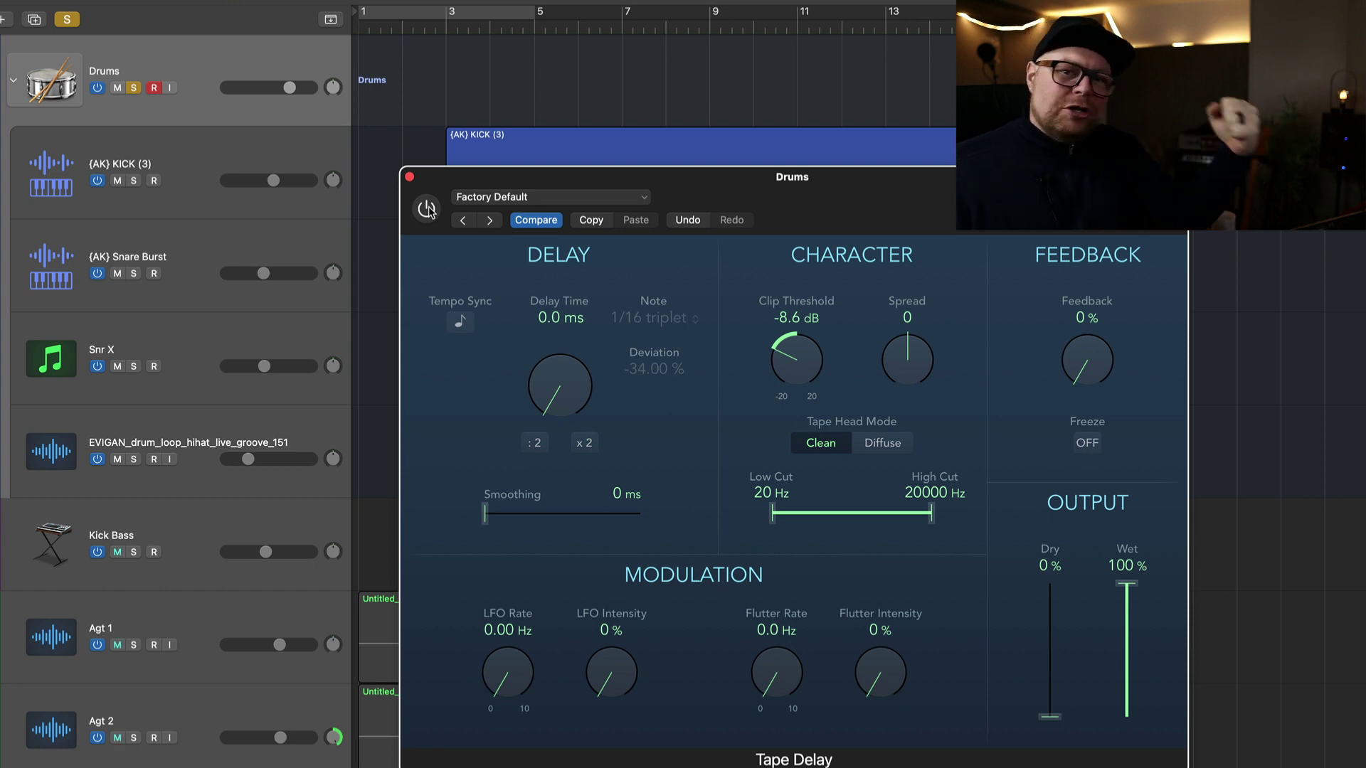
pyautogui.press('space')
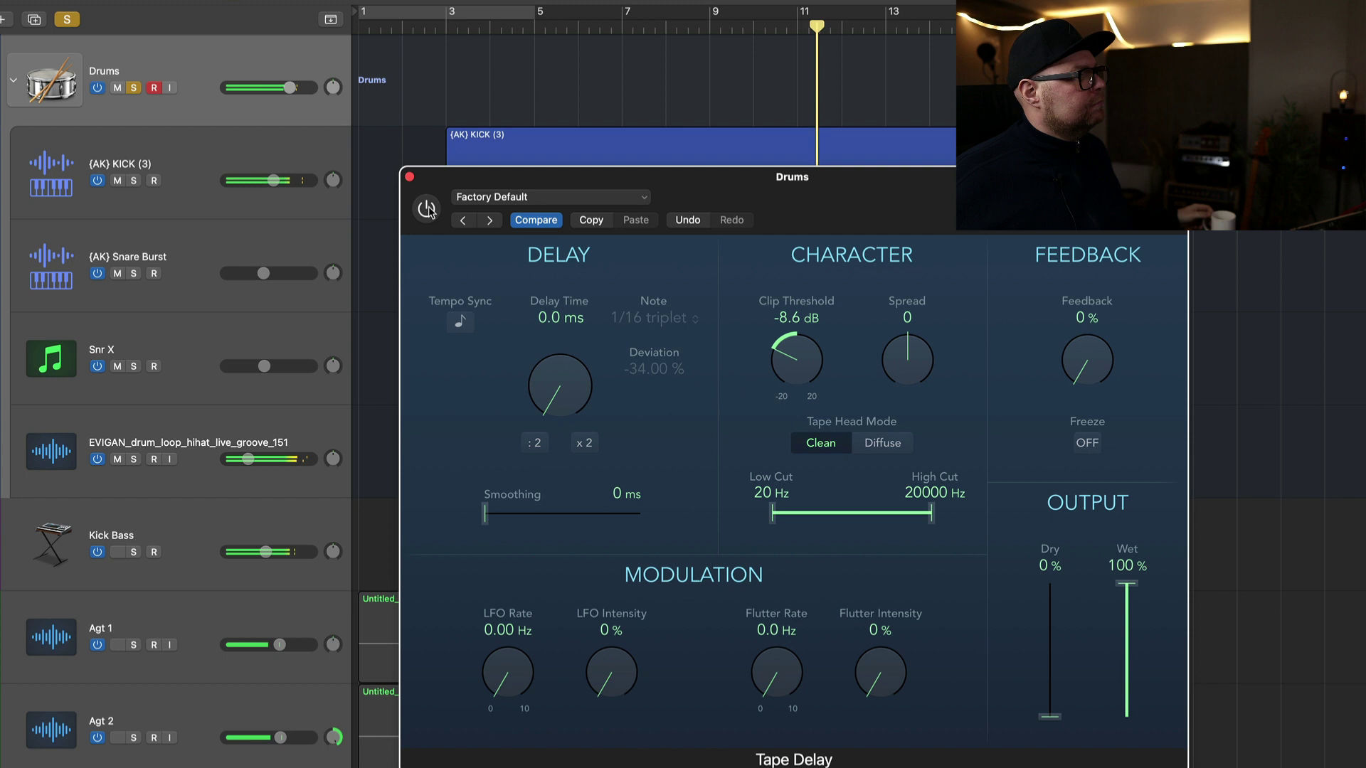
pyautogui.click(427, 209)
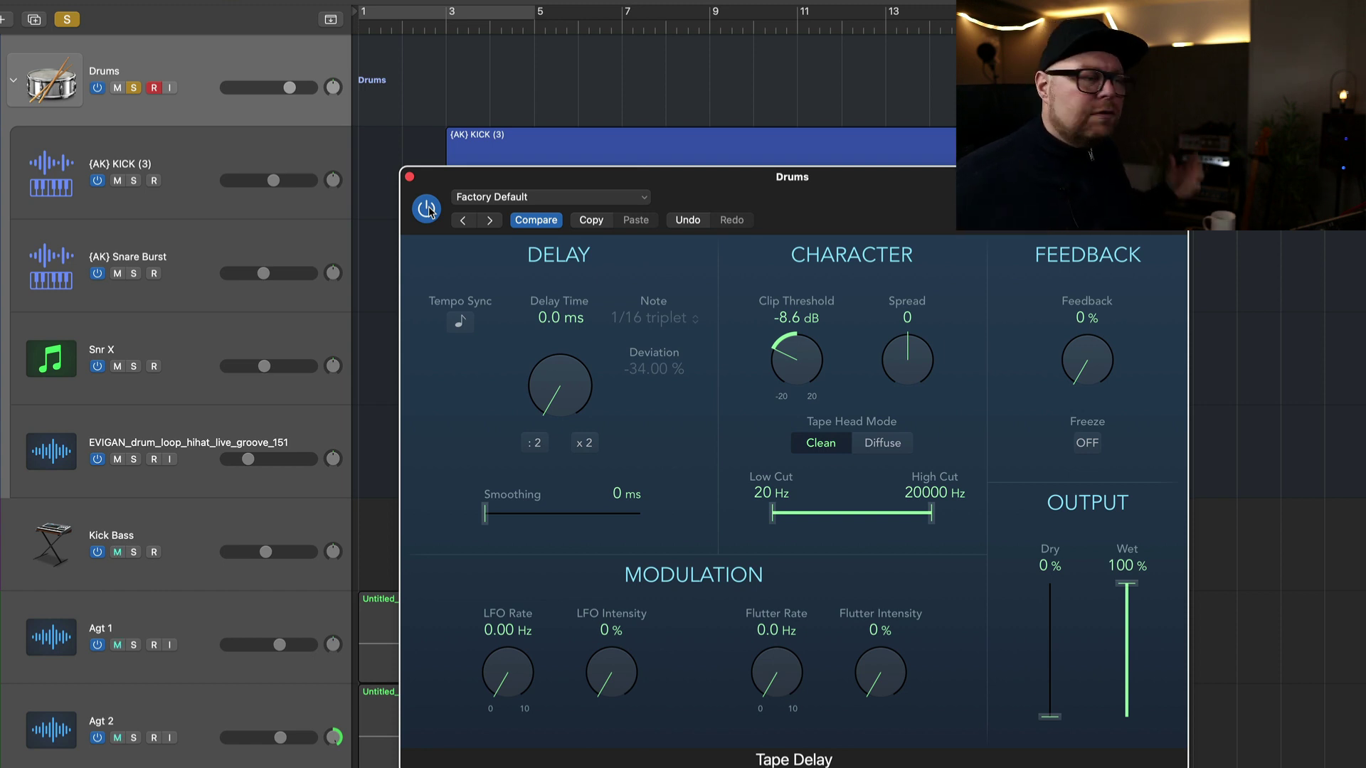
pyautogui.press('space')
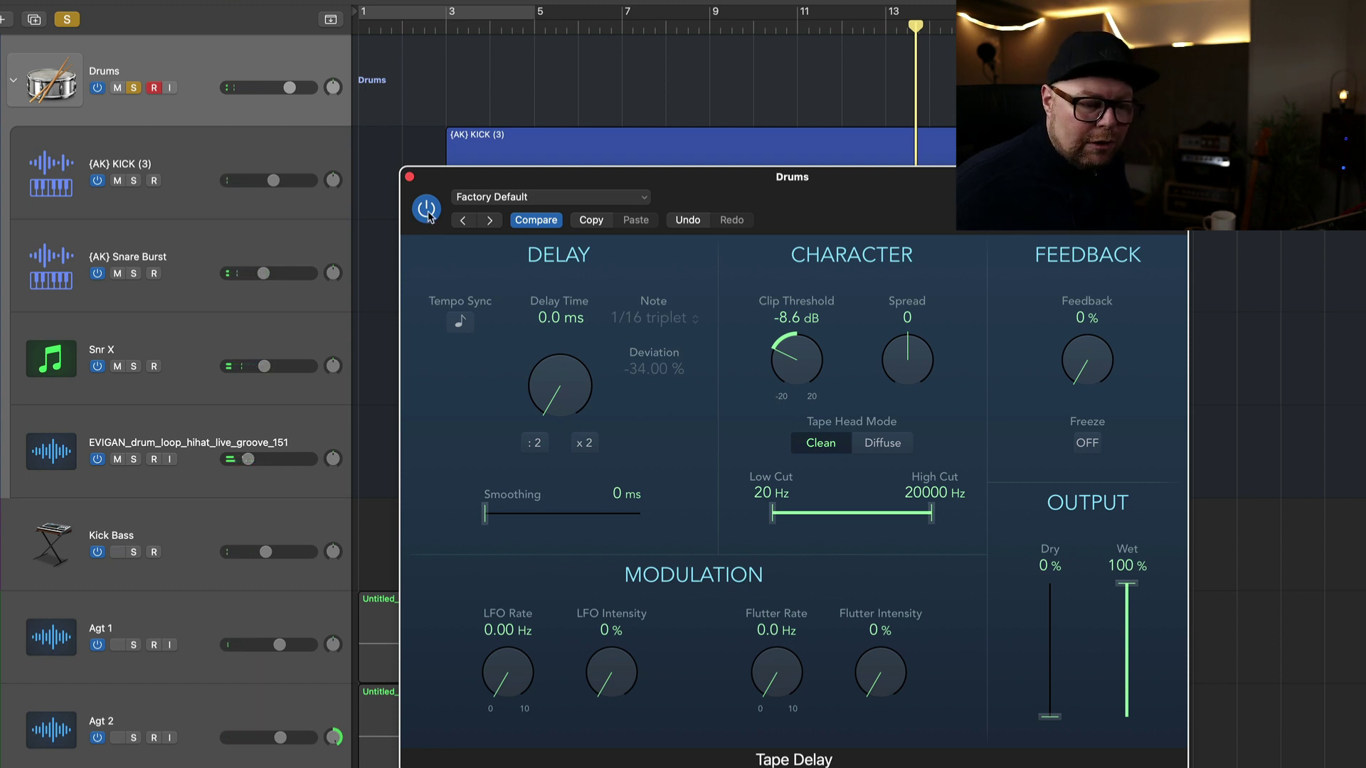
pyautogui.click(427, 209)
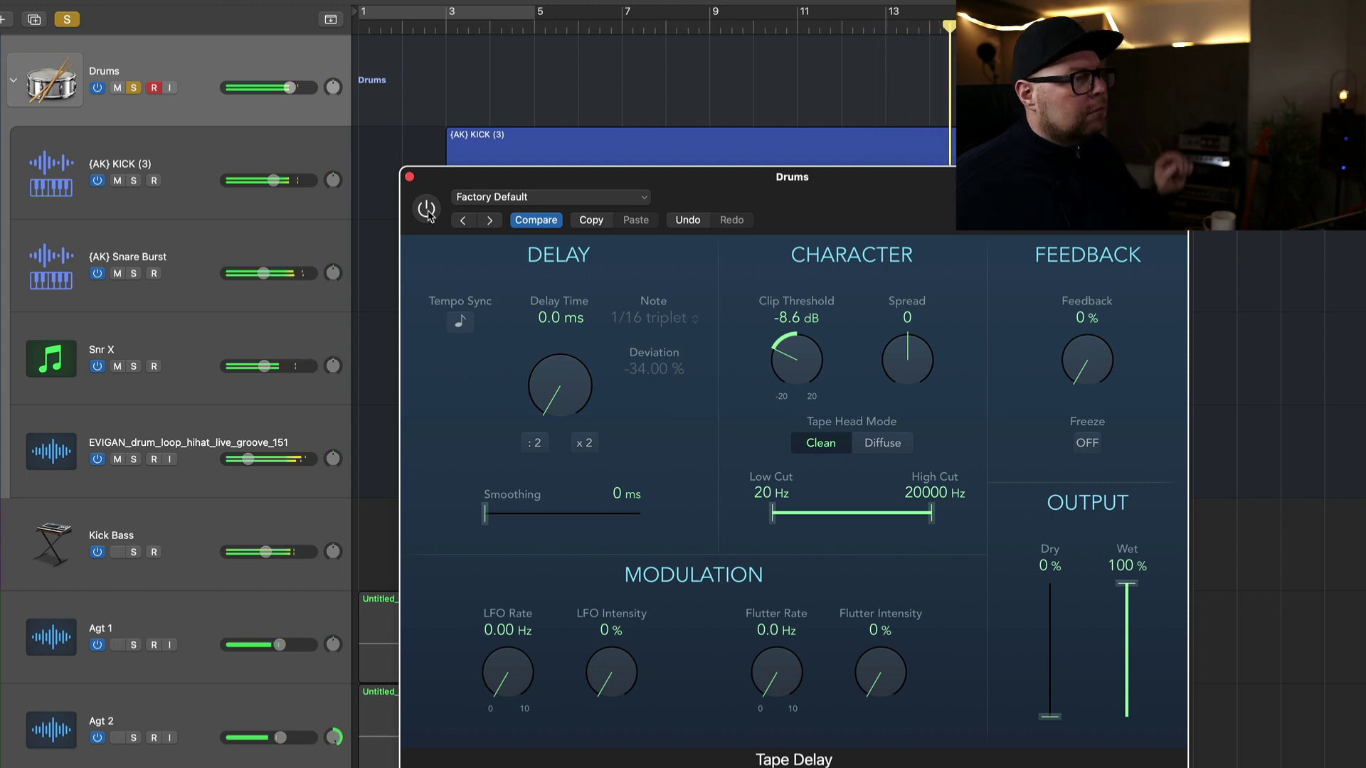
pyautogui.click(427, 209)
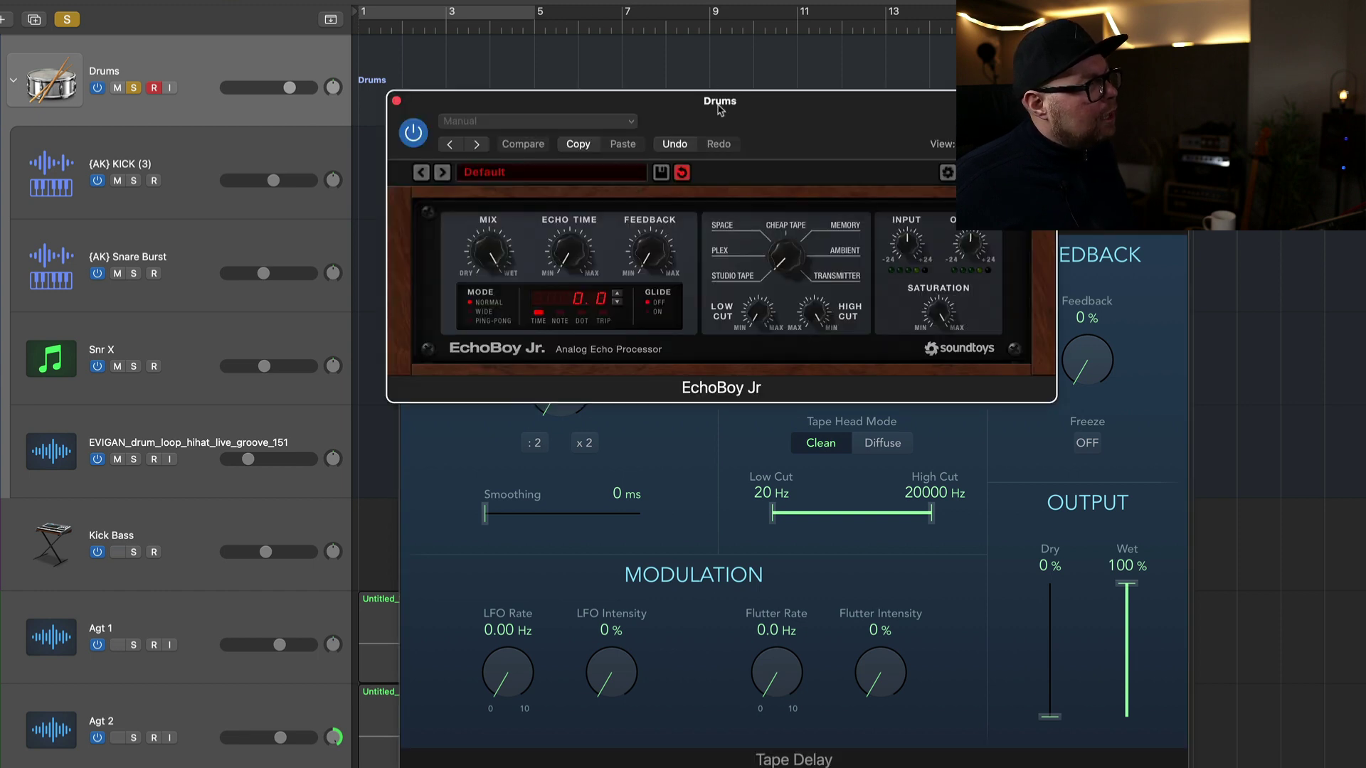
# Switch on the Drums bus Tape Delay, lower its Wet level to 95 % during playback, then close it
pyautogui.moveTo(720, 108); pyautogui.dragTo(766, 395)
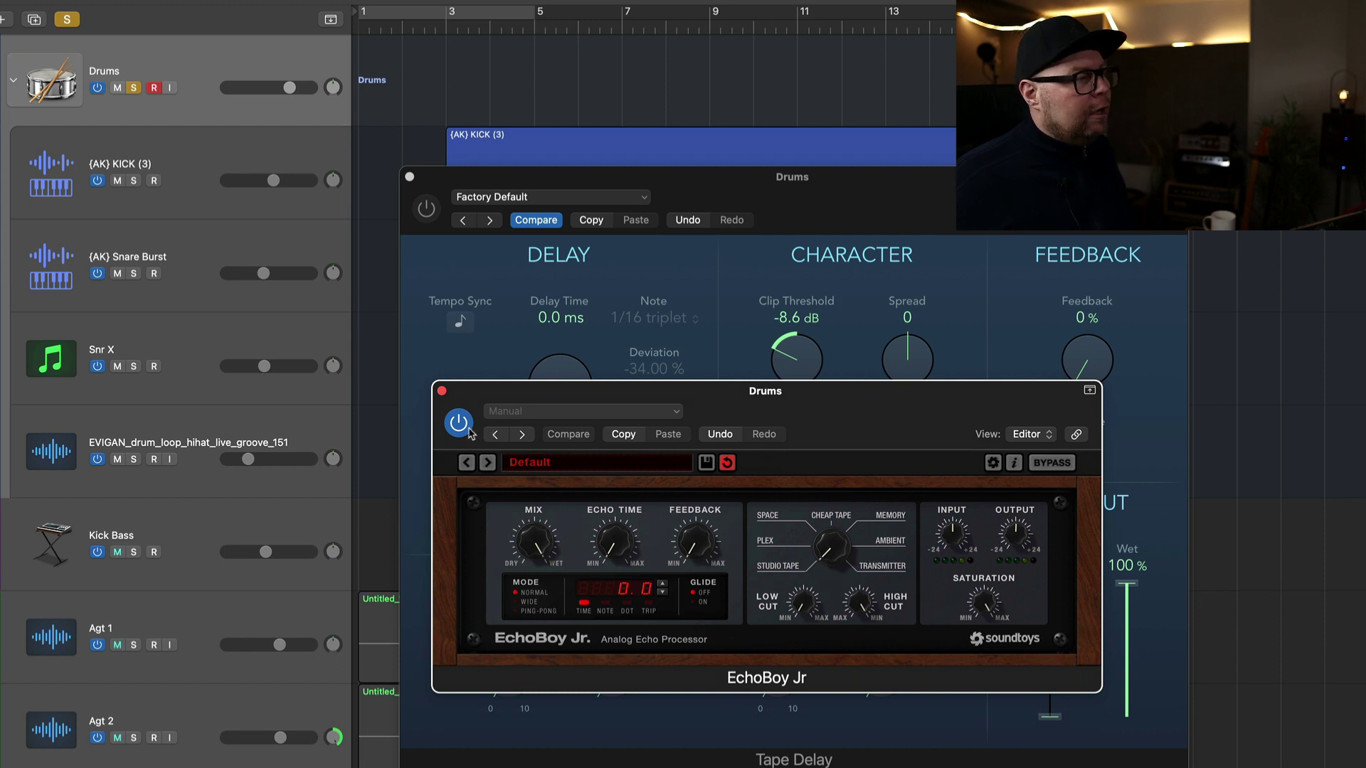
pyautogui.press('space')
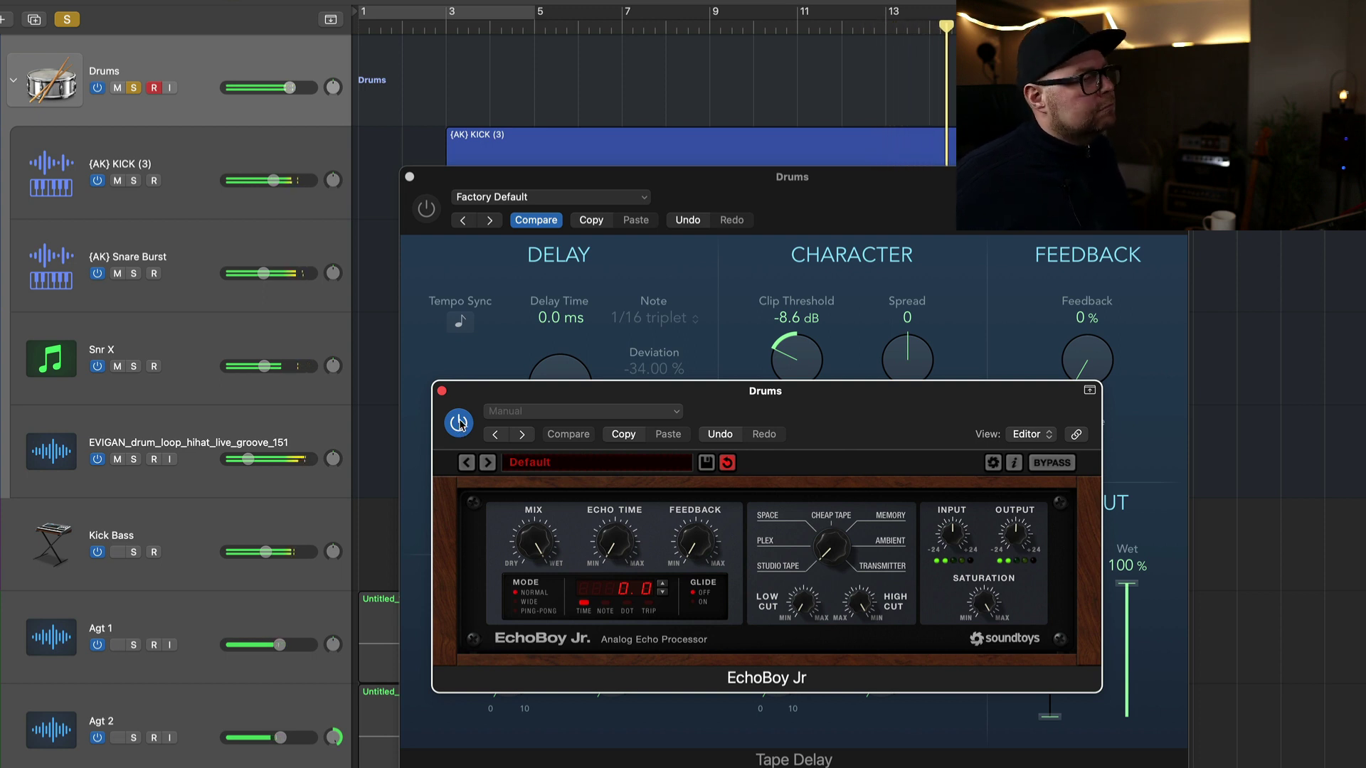
pyautogui.click(422, 212)
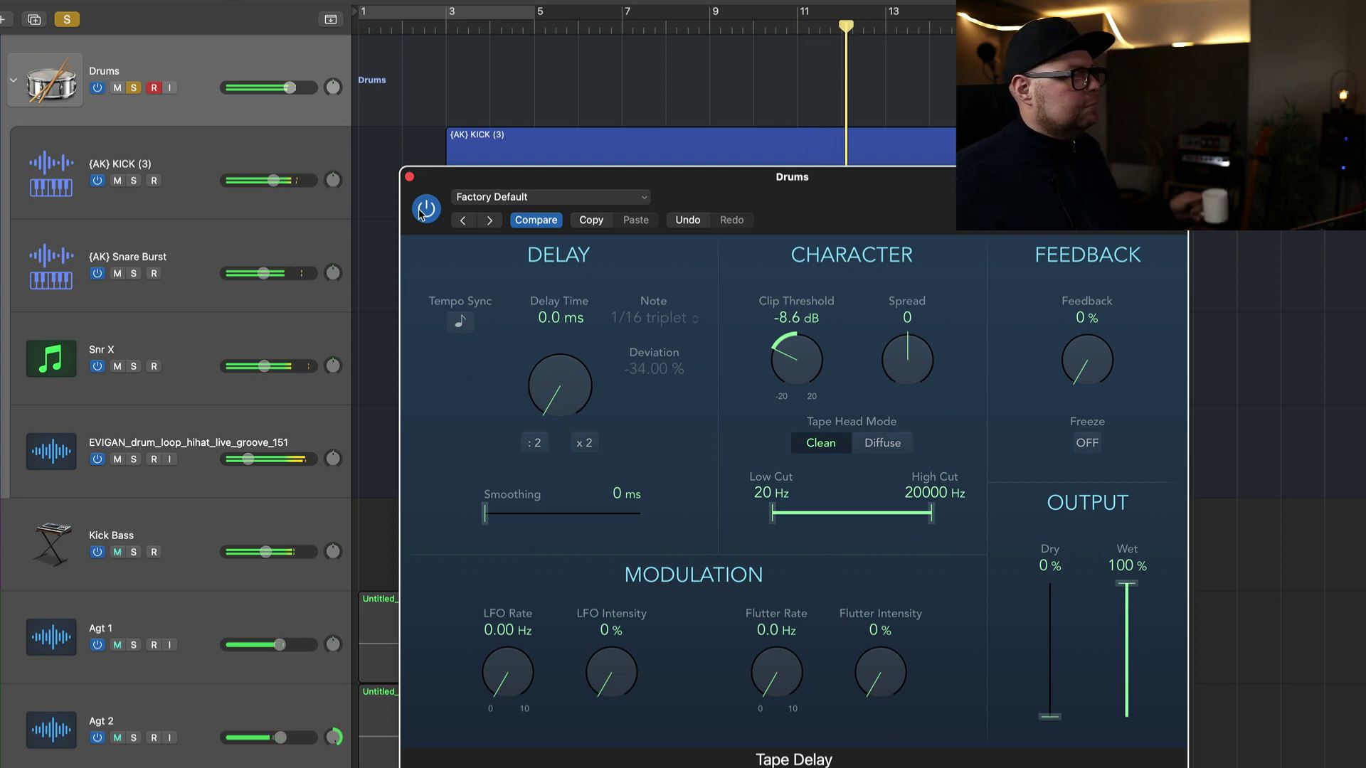
pyautogui.moveTo(1135, 586); pyautogui.dragTo(1135, 596)
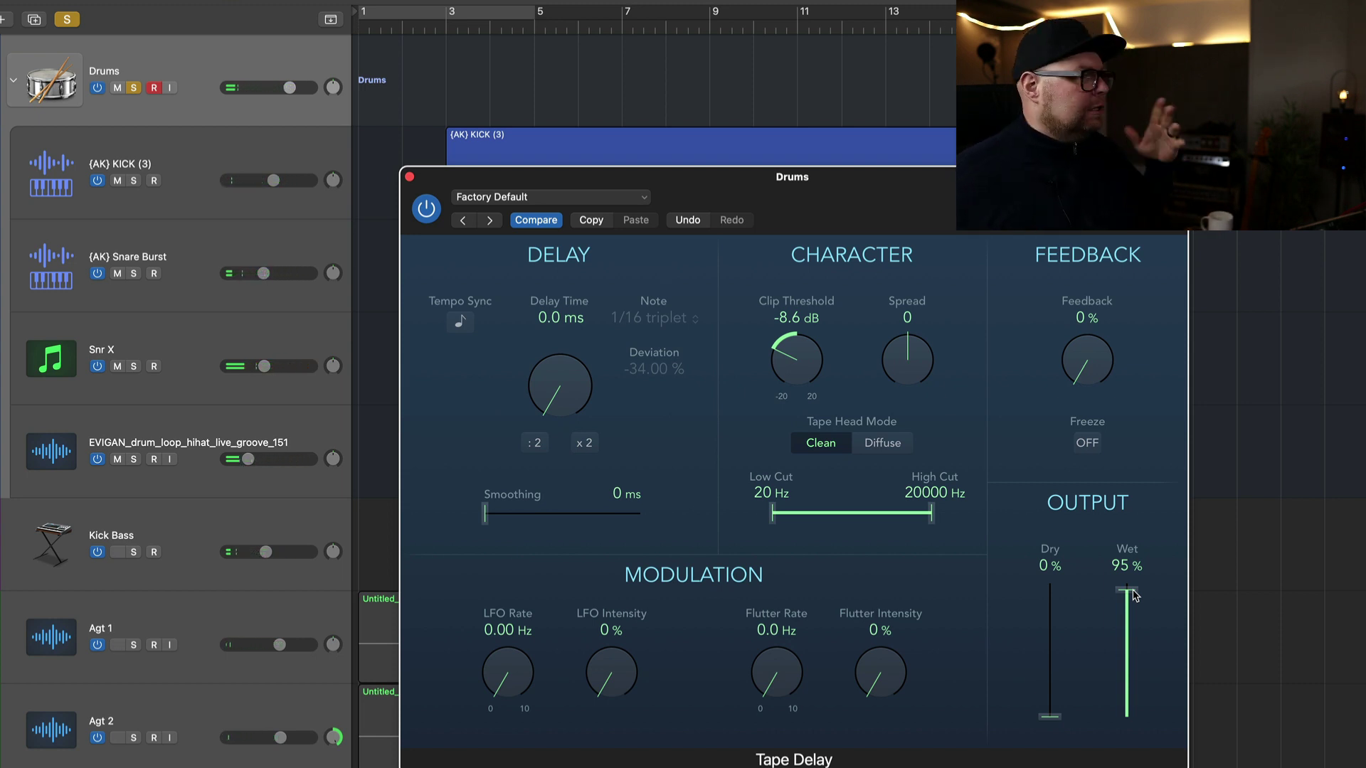
pyautogui.click(410, 176)
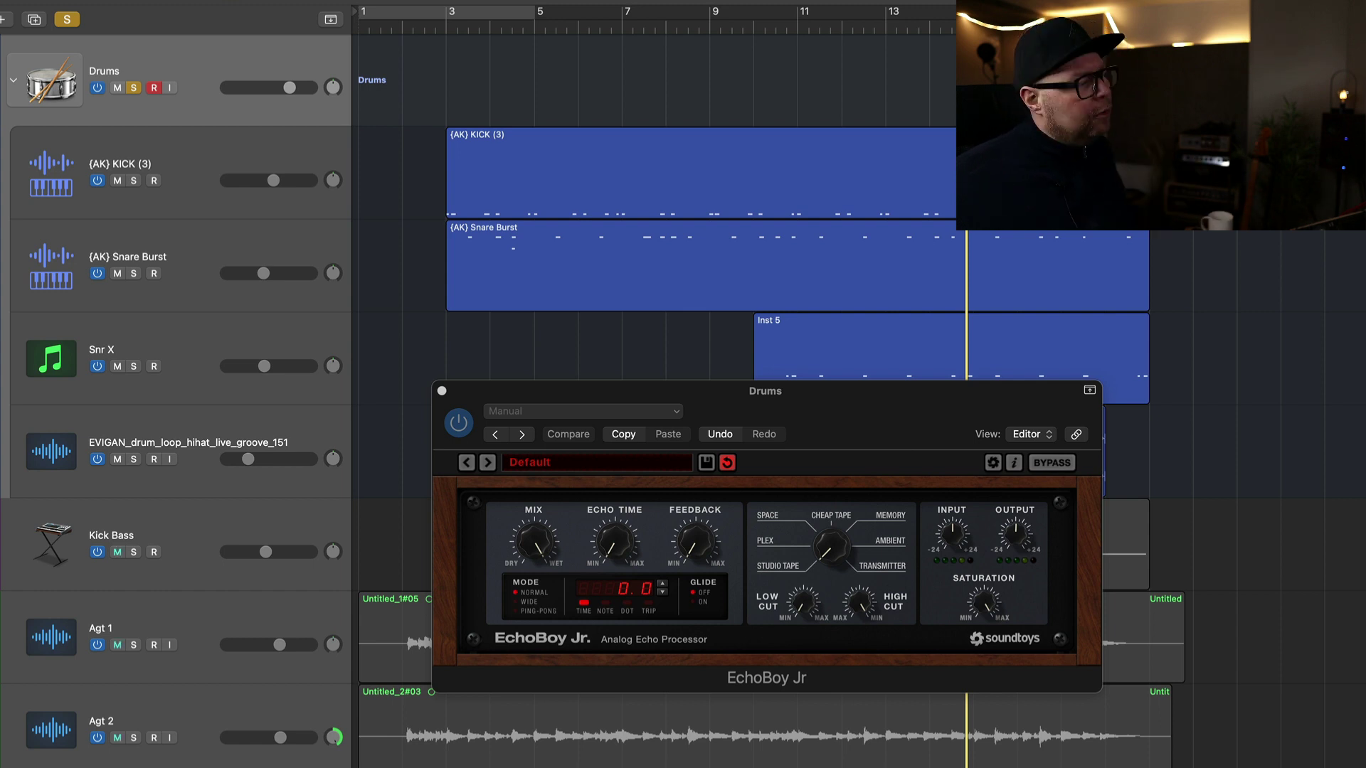
# Play and stop the arrangement, then take the Drums track out of solo
pyautogui.press('space')
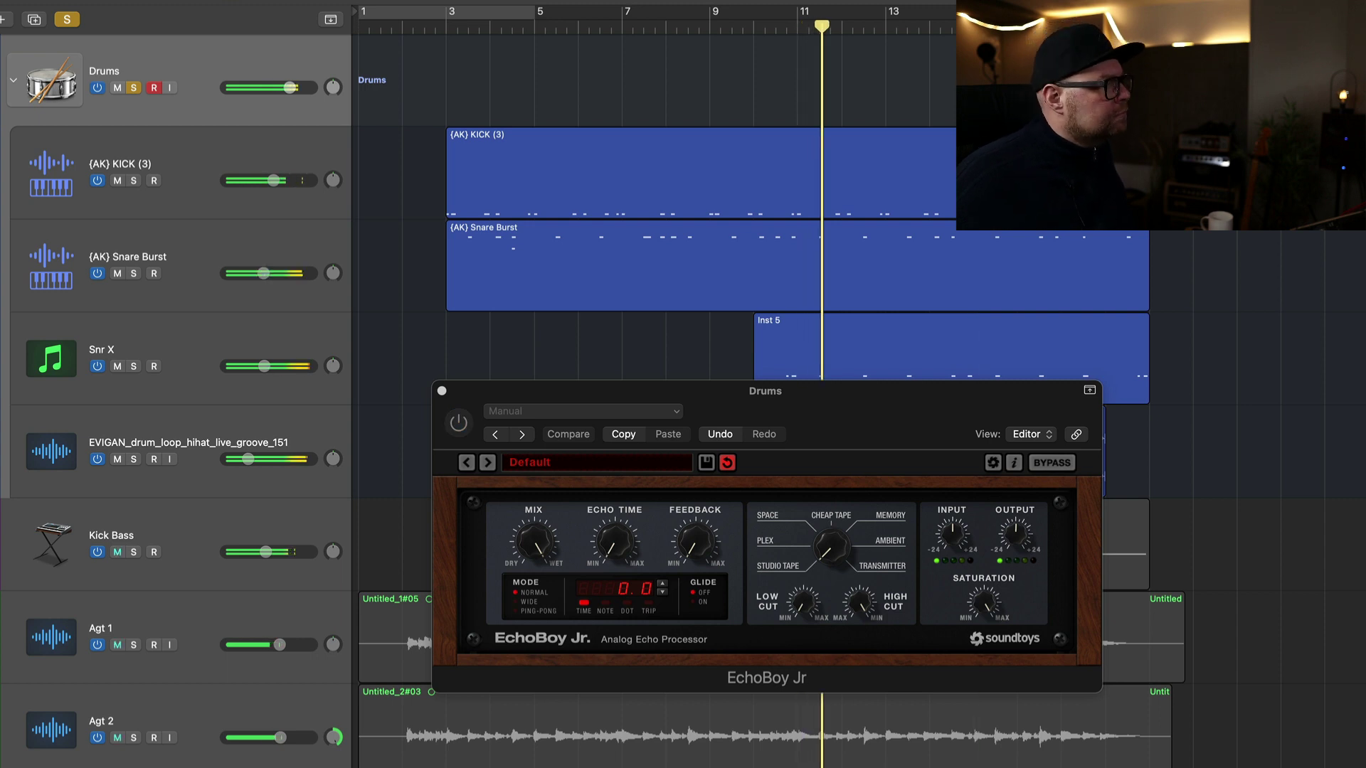
pyautogui.press('space')
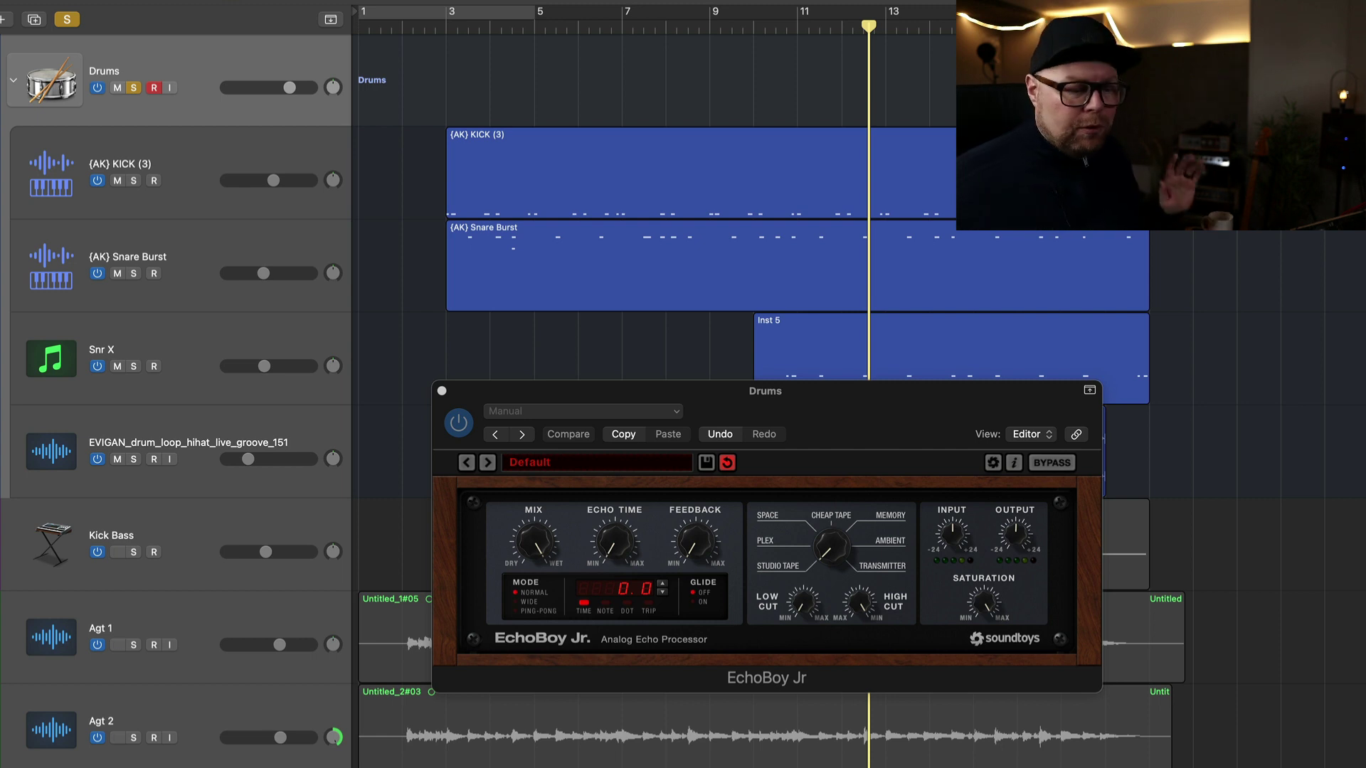
pyautogui.press('s')
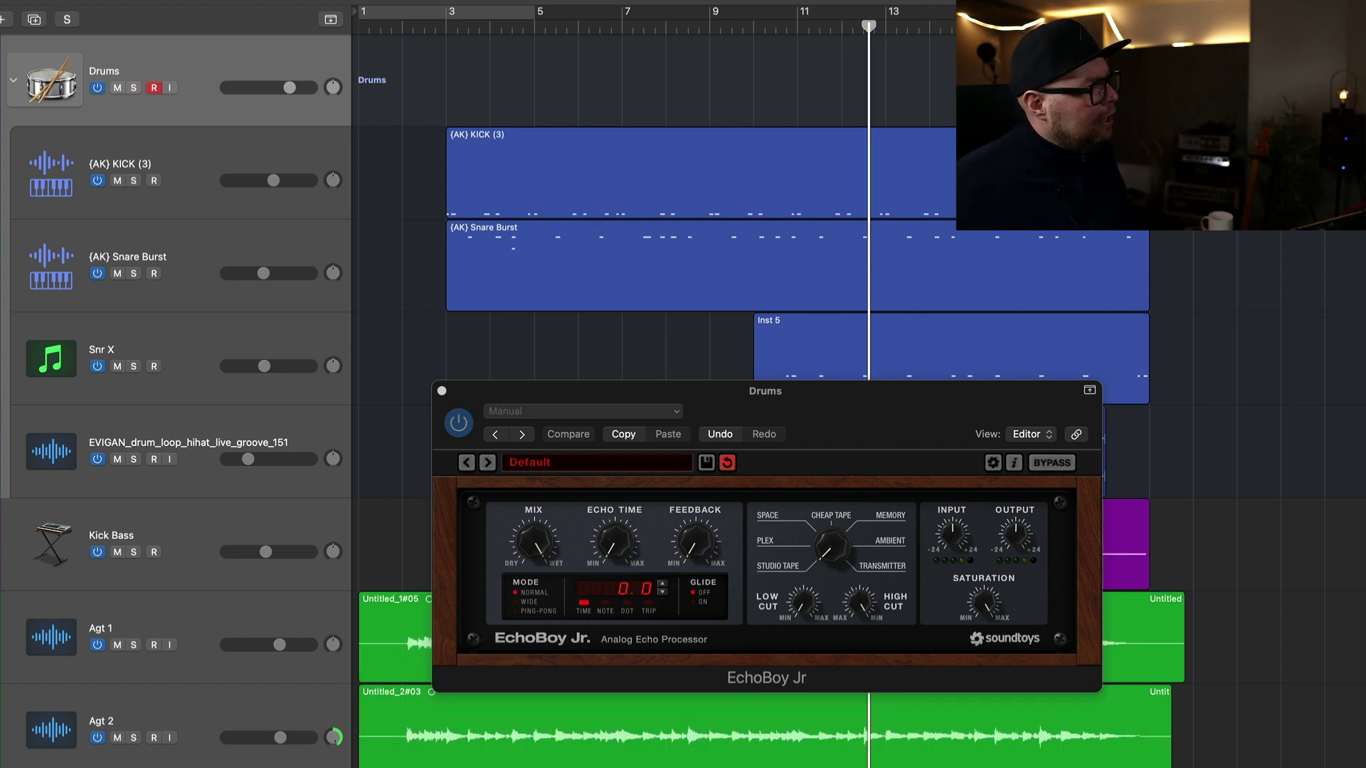
# Close the Drums bus EchoBoy Jr and adjust the Stereo Out EchoBoy Jr's Saturation during playback
pyautogui.press('super+w')
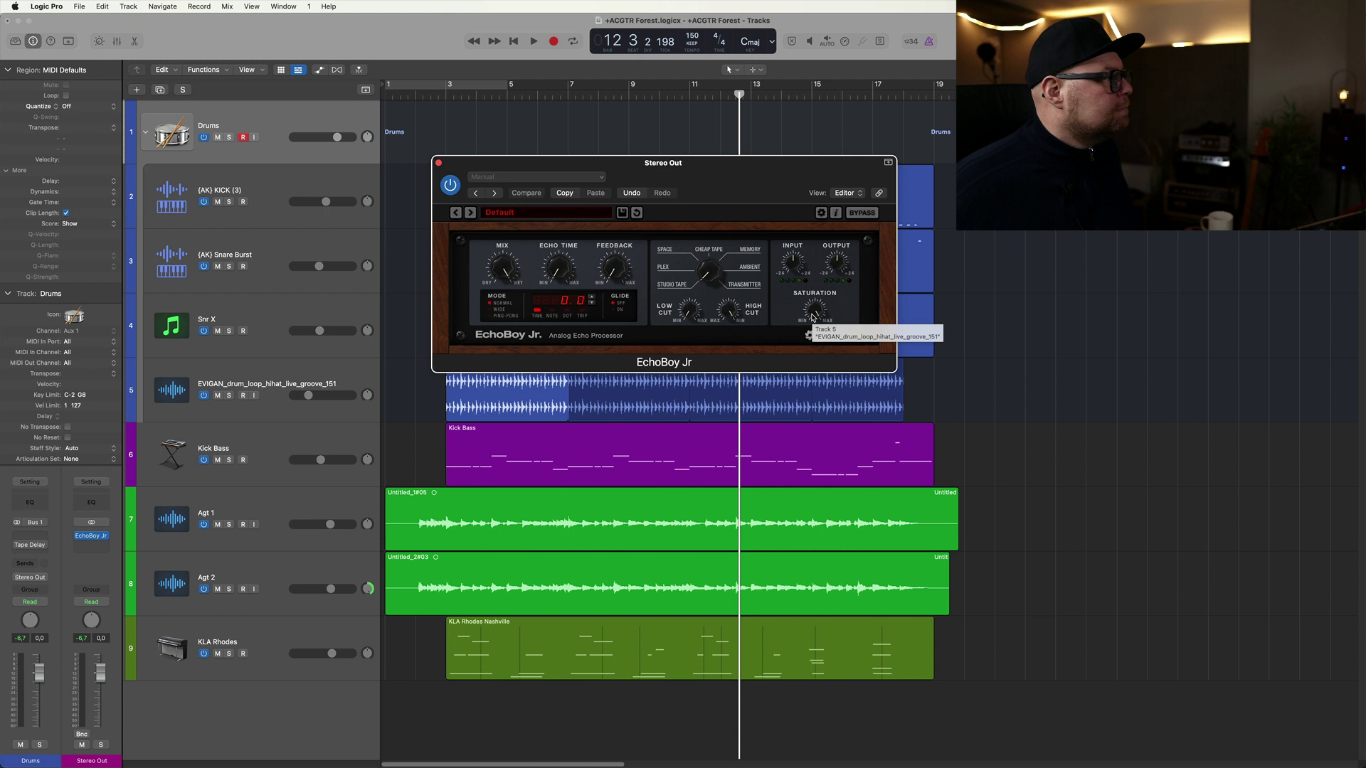
pyautogui.press('space')
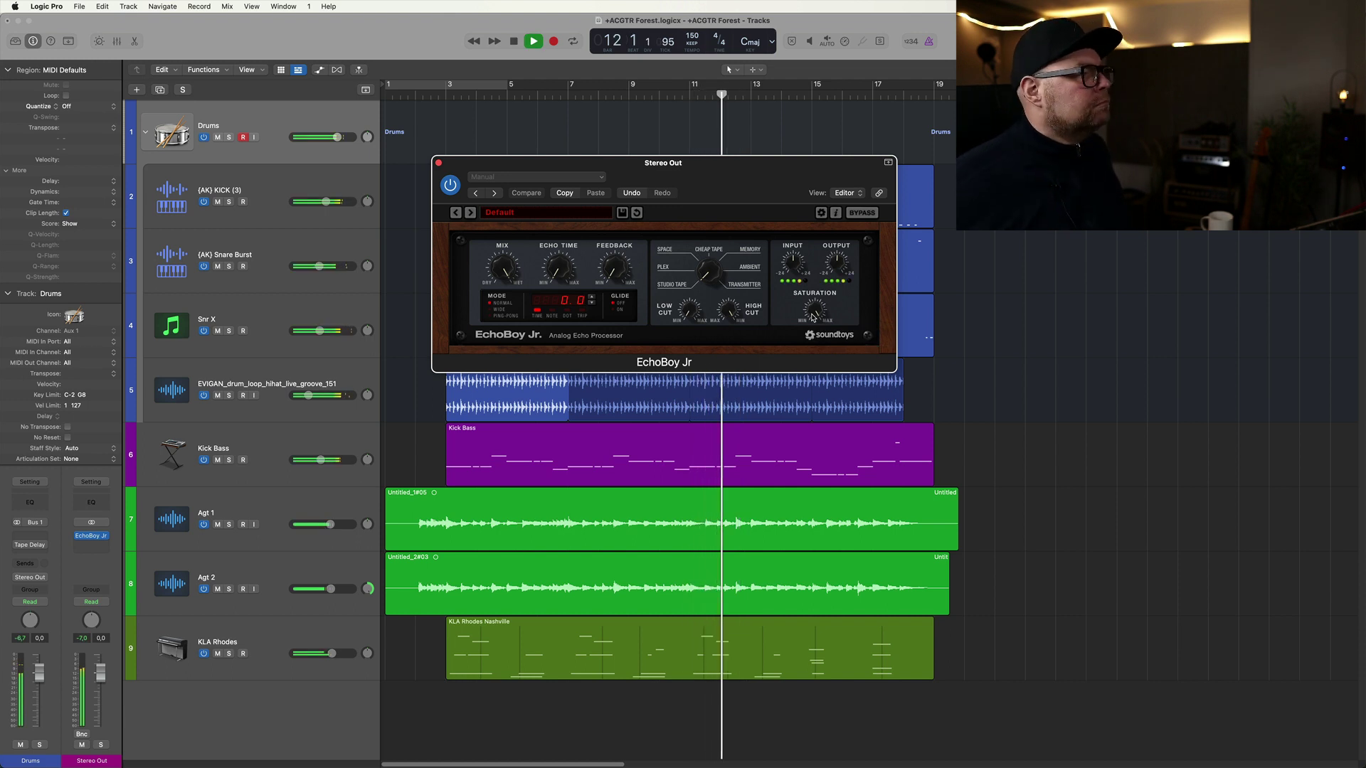
pyautogui.moveTo(816, 314); pyautogui.dragTo(816, 307)
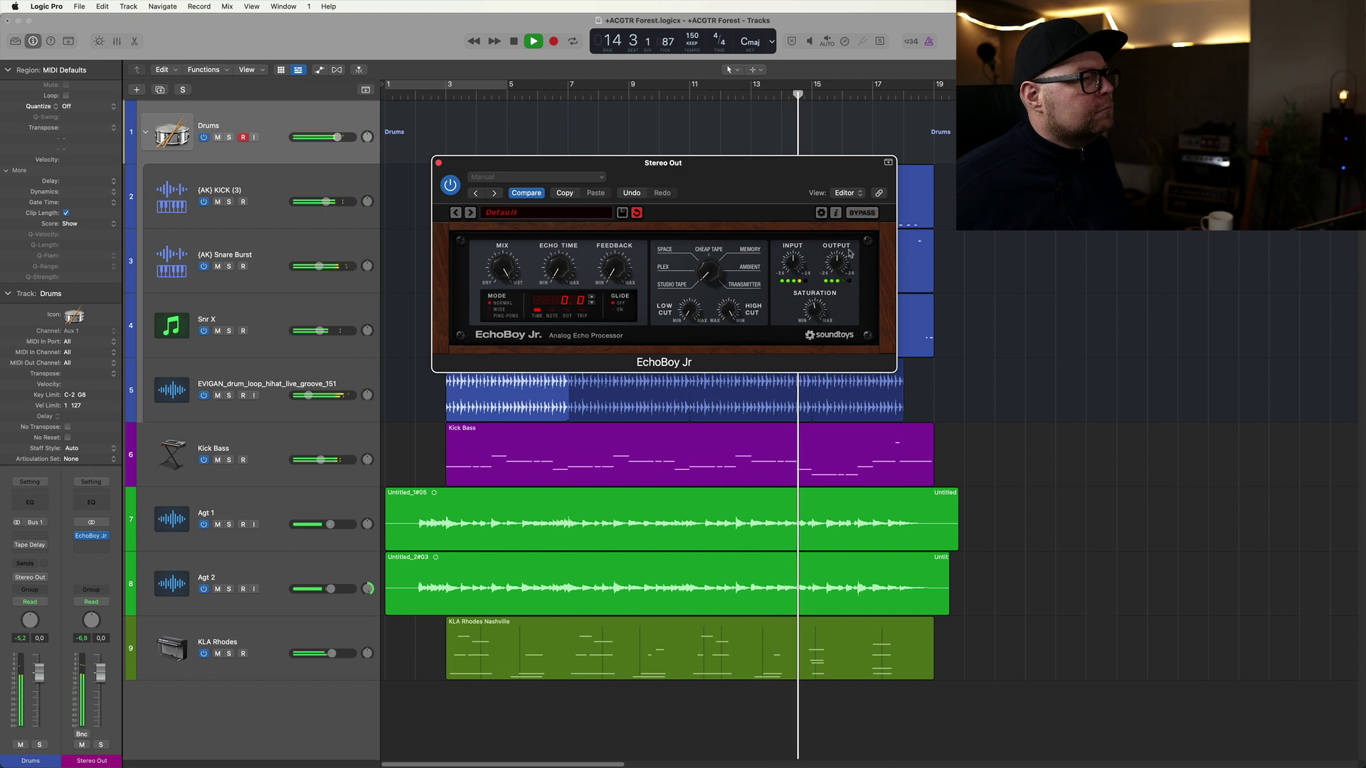
# A/B EchoBoy Jr against its bypassed sound, then stop playback and select the Agt 1 track
pyautogui.click(861, 213)
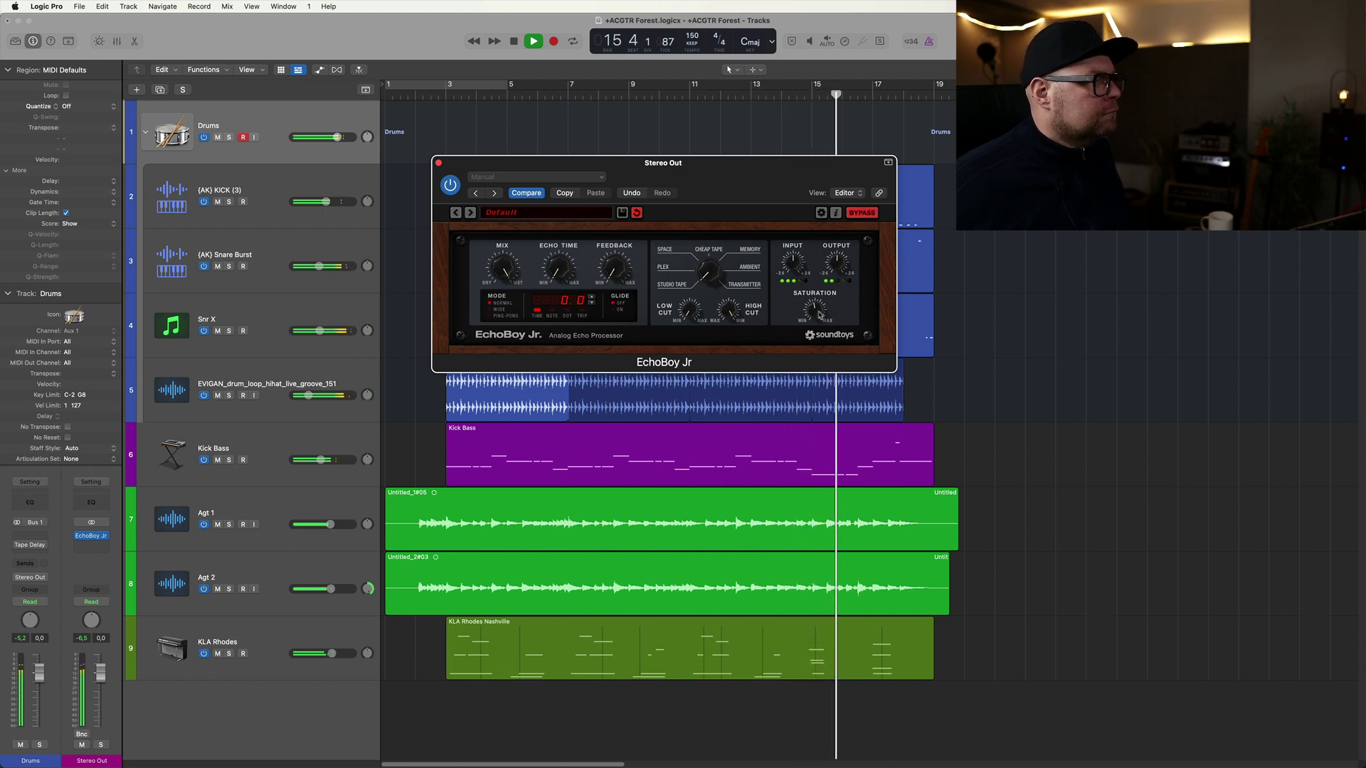
pyautogui.click(861, 213)
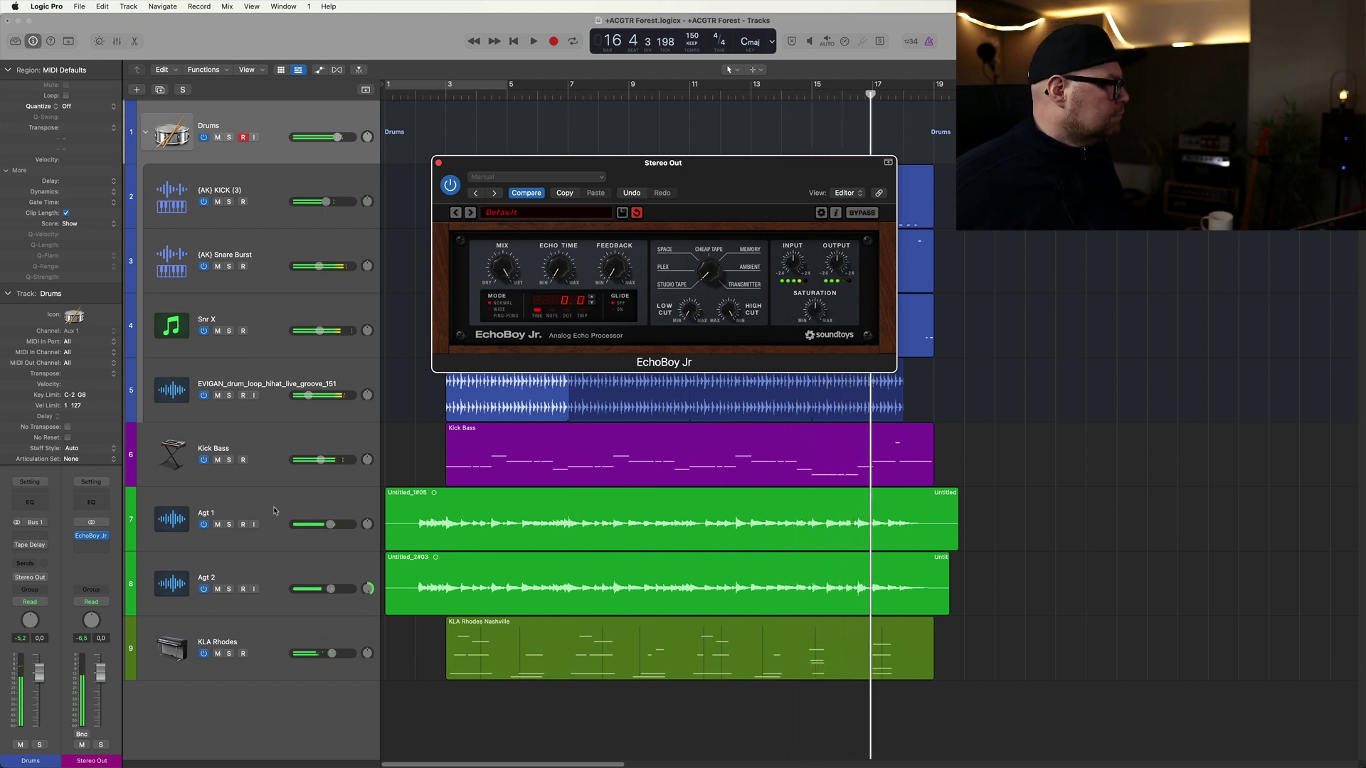
pyautogui.press('space')
pyautogui.click(369, 525)
pyautogui.press('space')
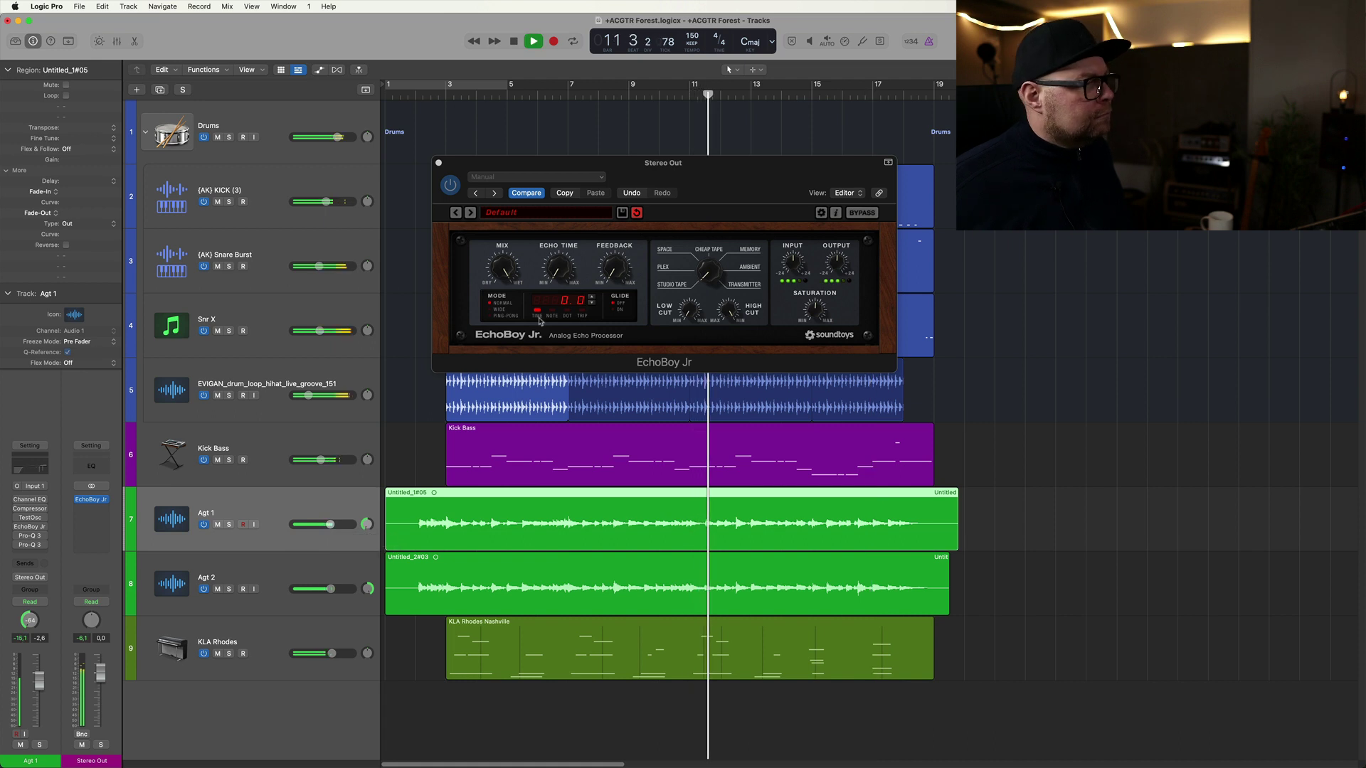
pyautogui.click(862, 213)
pyautogui.click(863, 213)
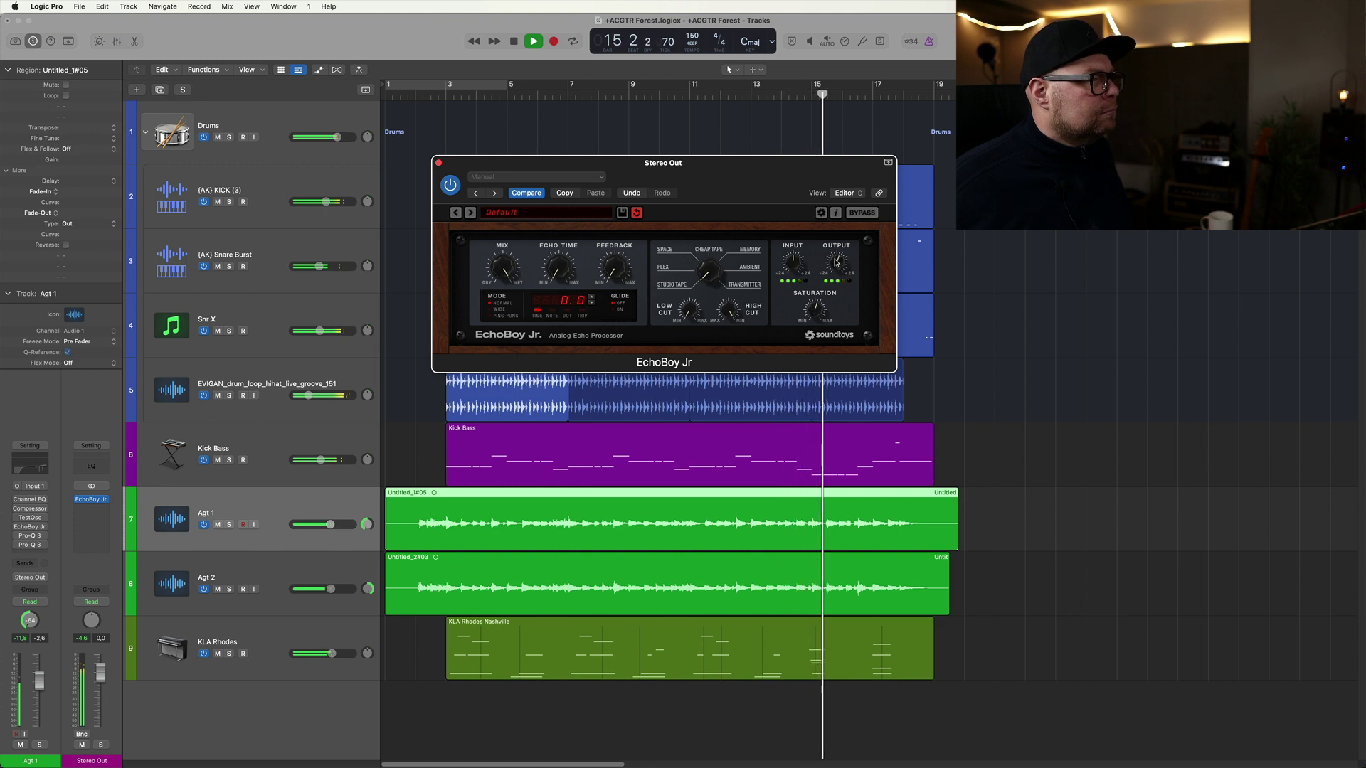
pyautogui.click(861, 213)
pyautogui.click(861, 213)
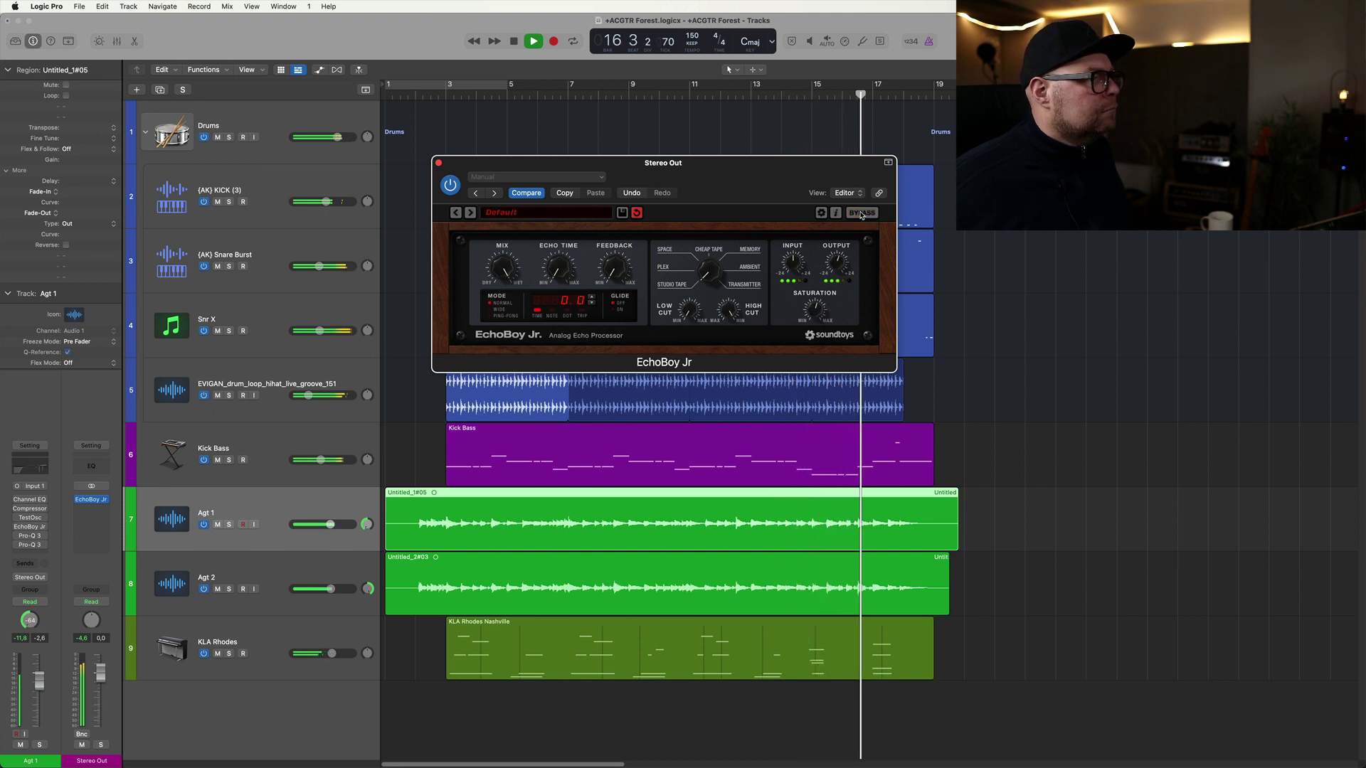
pyautogui.press('space')
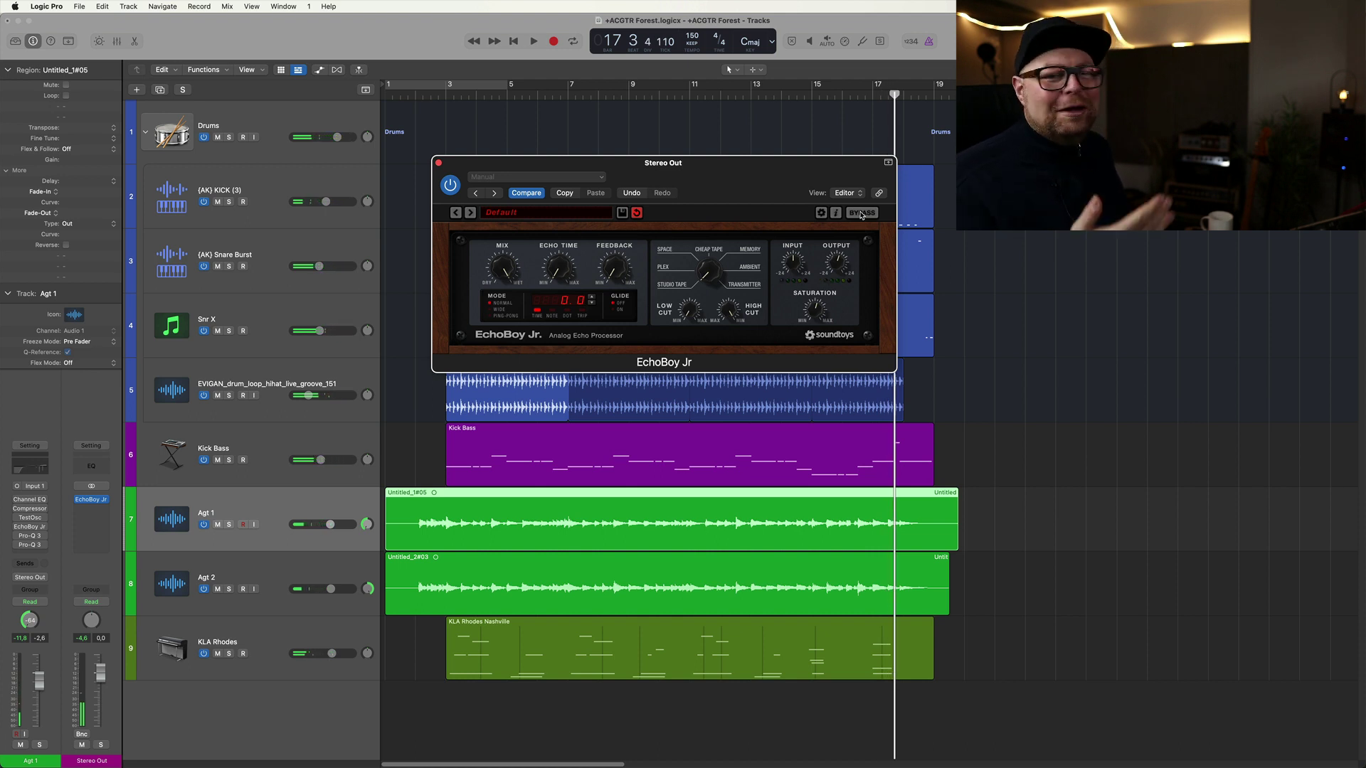
pyautogui.press('space')
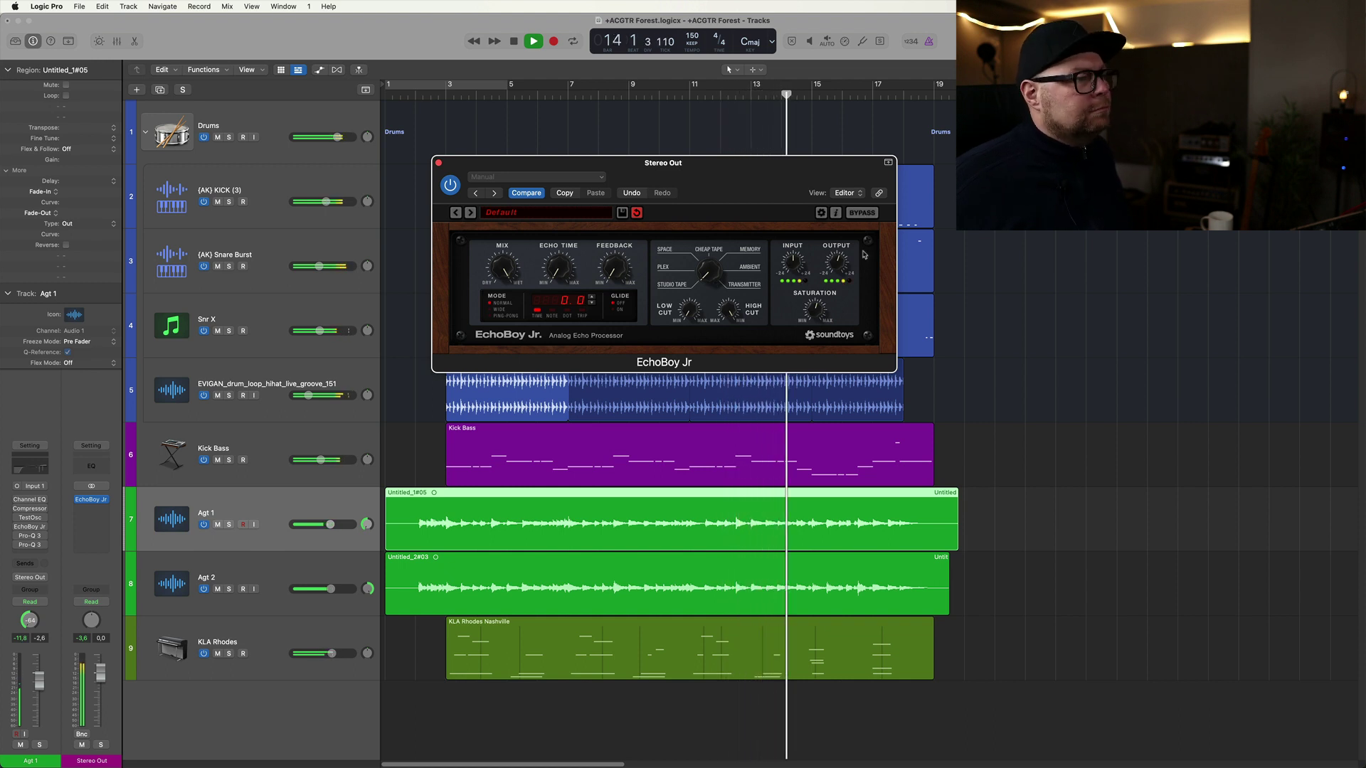
pyautogui.click(863, 212)
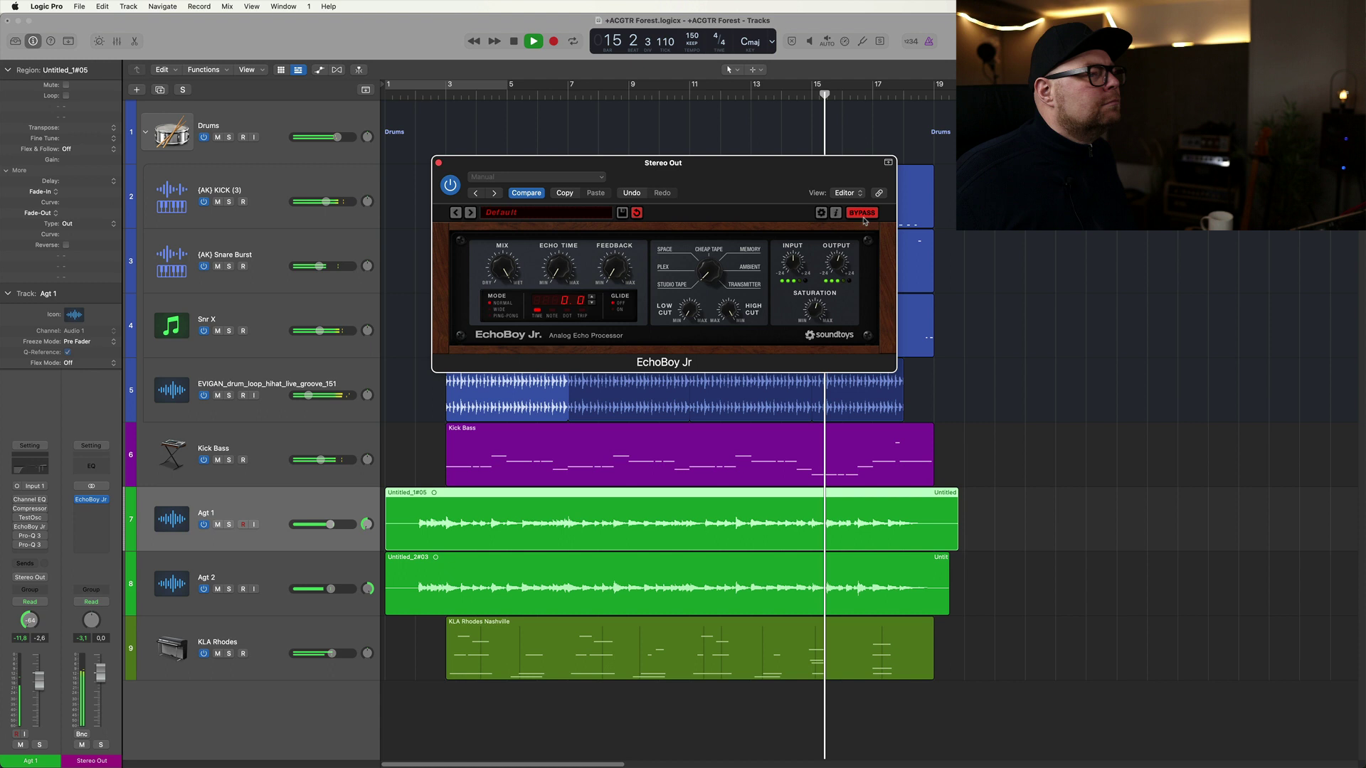
pyautogui.click(863, 213)
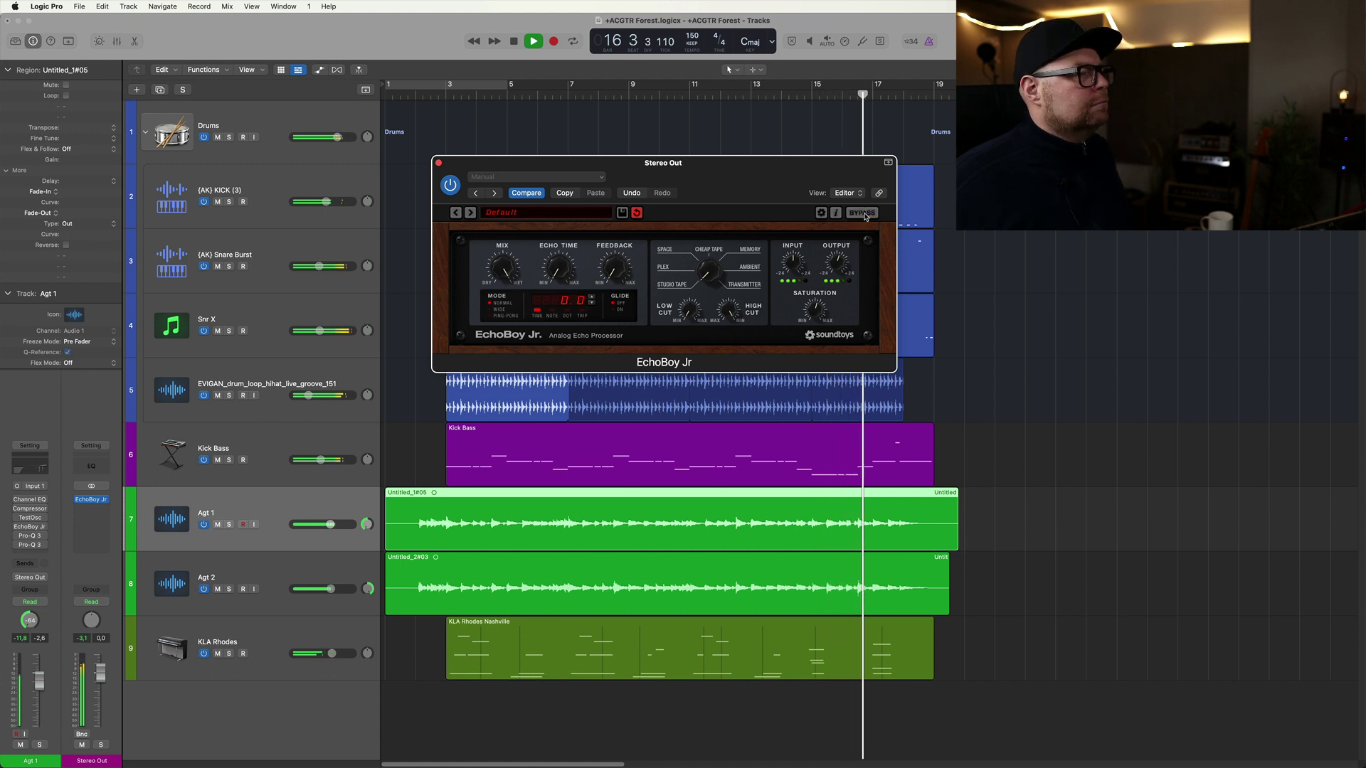
pyautogui.press('space')
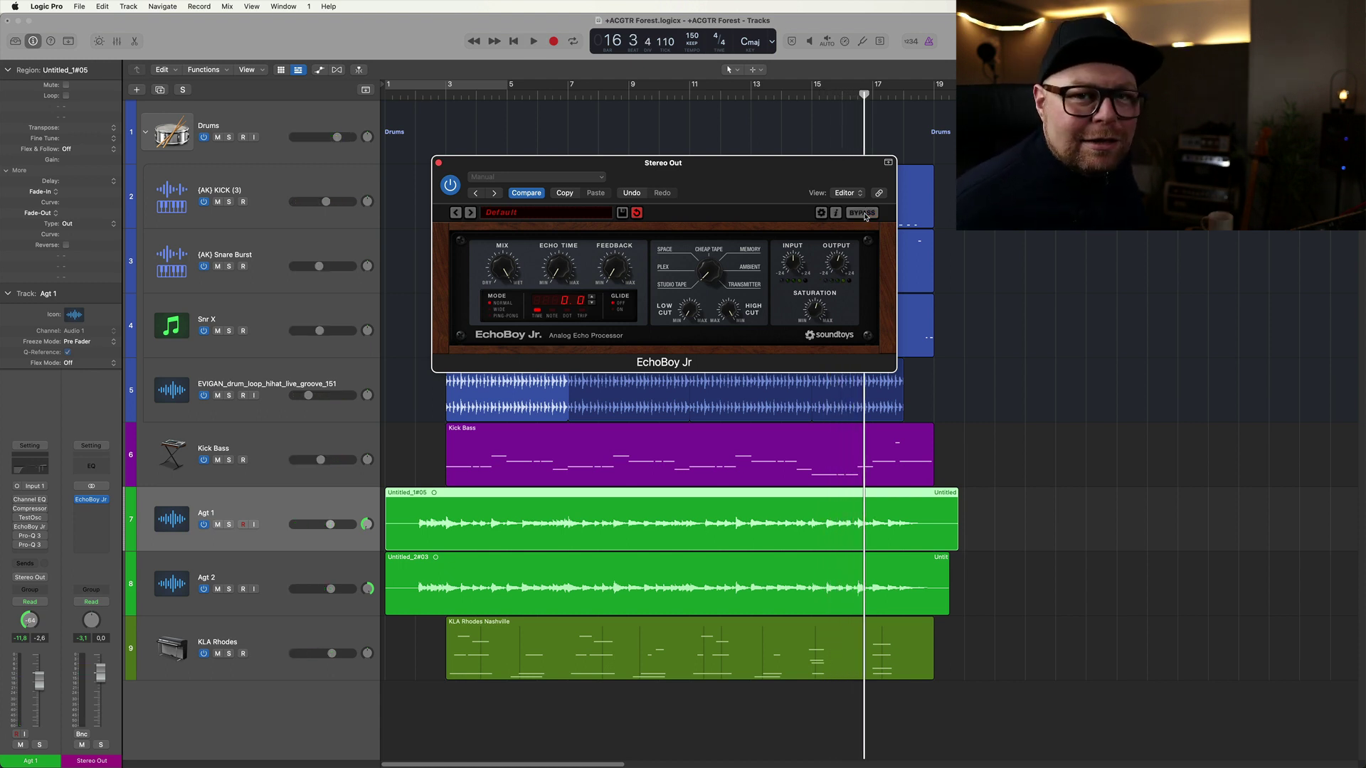